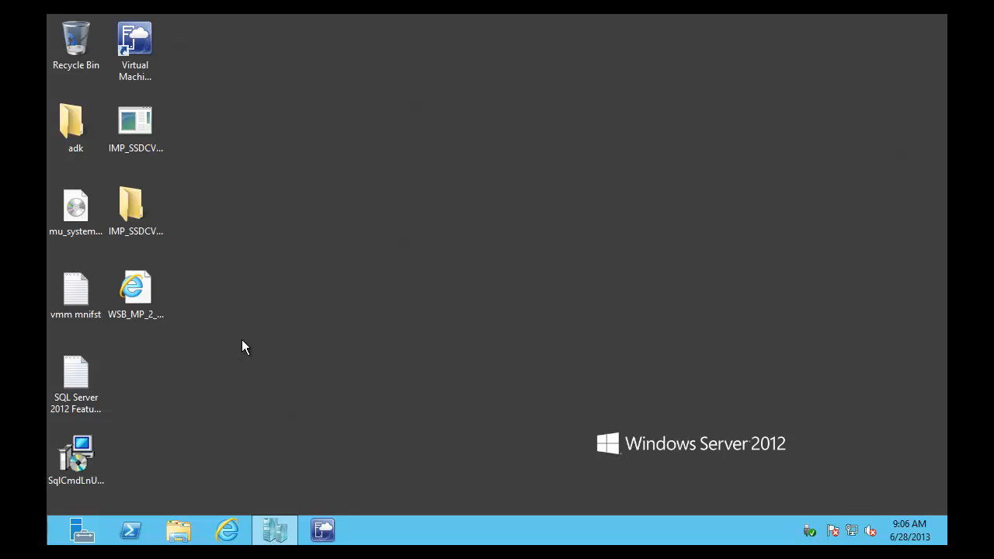
Step: Launch the IMP_SSDCVHD self-extracting package, accept its licence, and close it without extracting
left_click(135, 124)
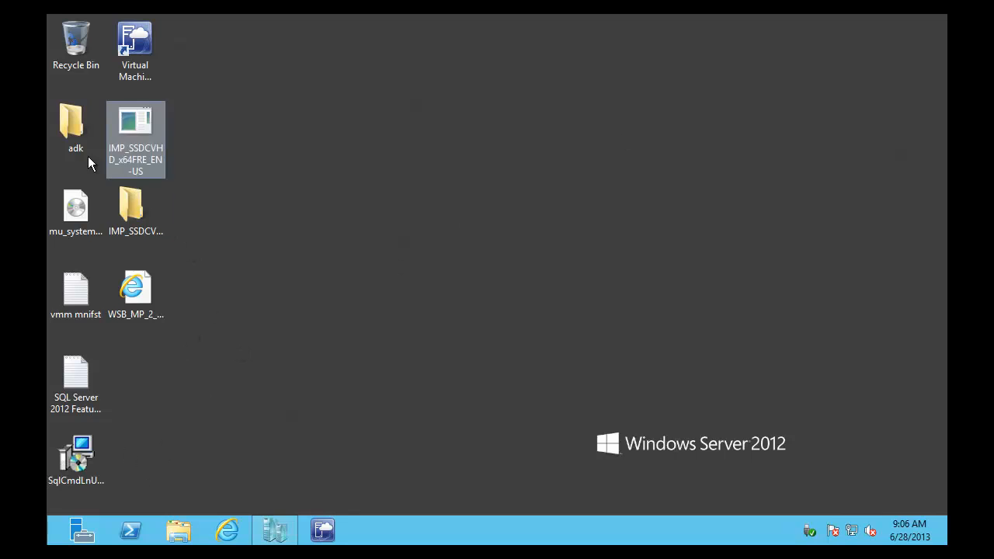
left_click(118, 205)
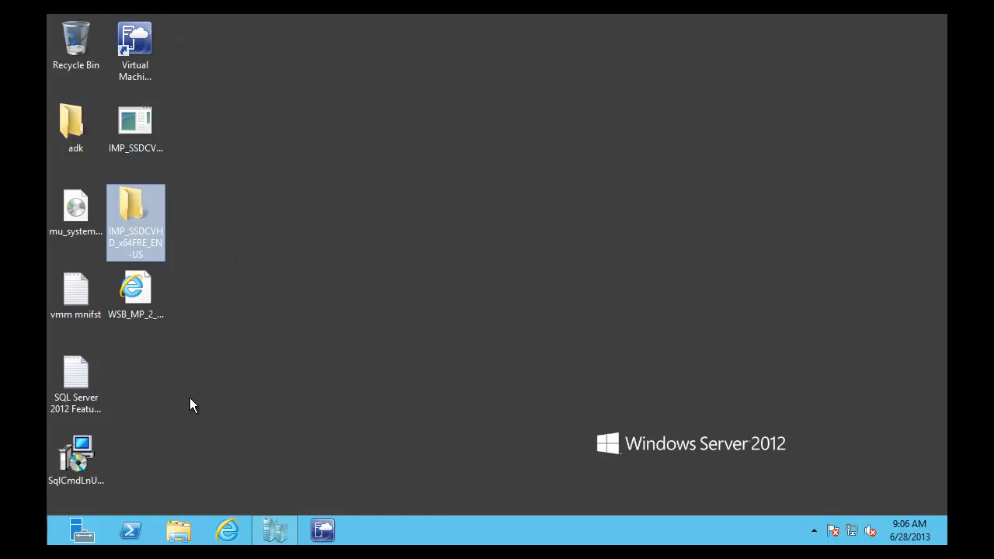
left_click(167, 390)
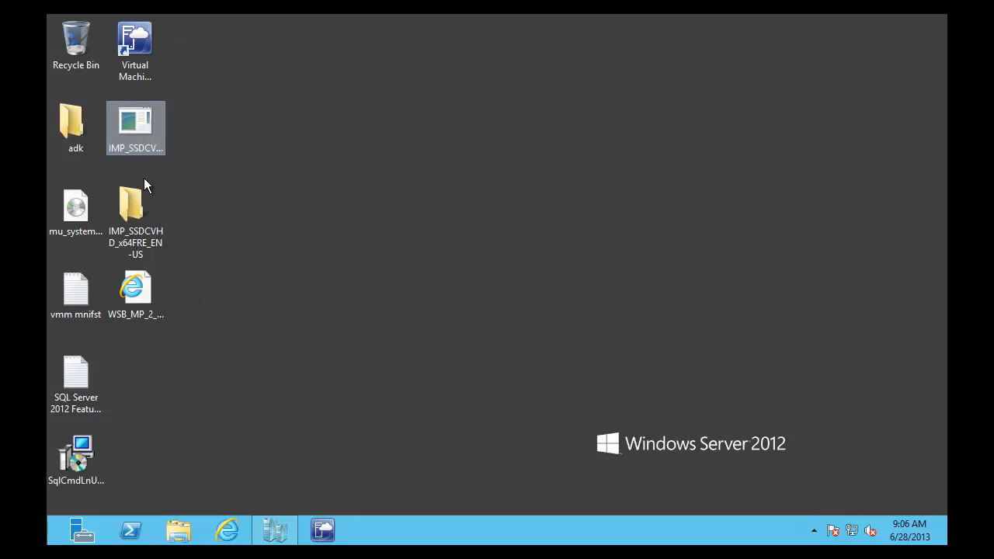
left_click(148, 313)
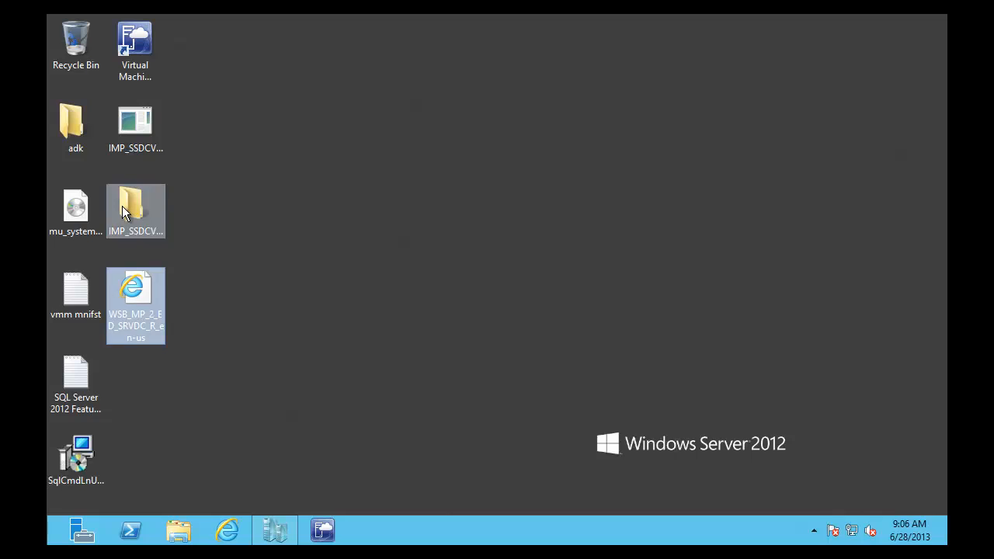
left_click(122, 205)
left_click(76, 212)
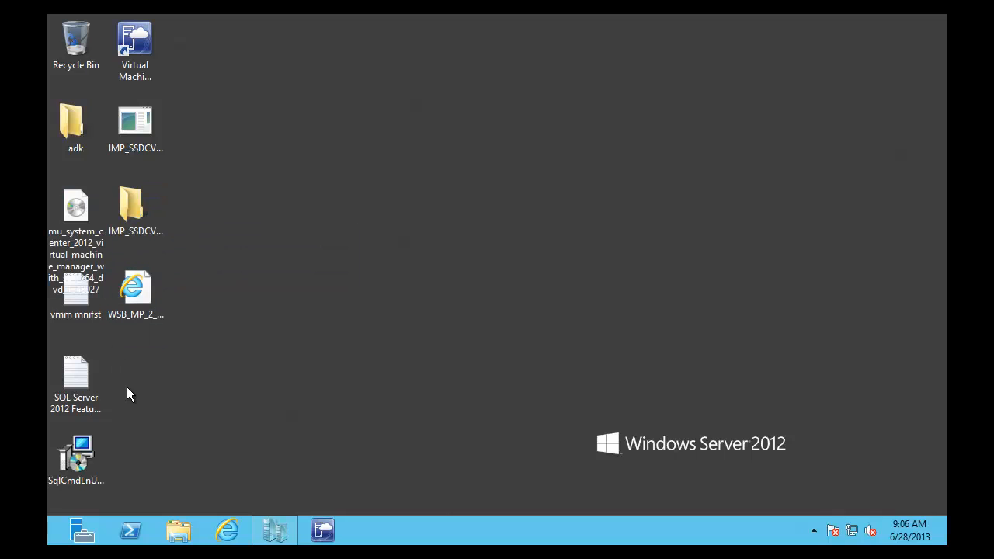
left_click(80, 466)
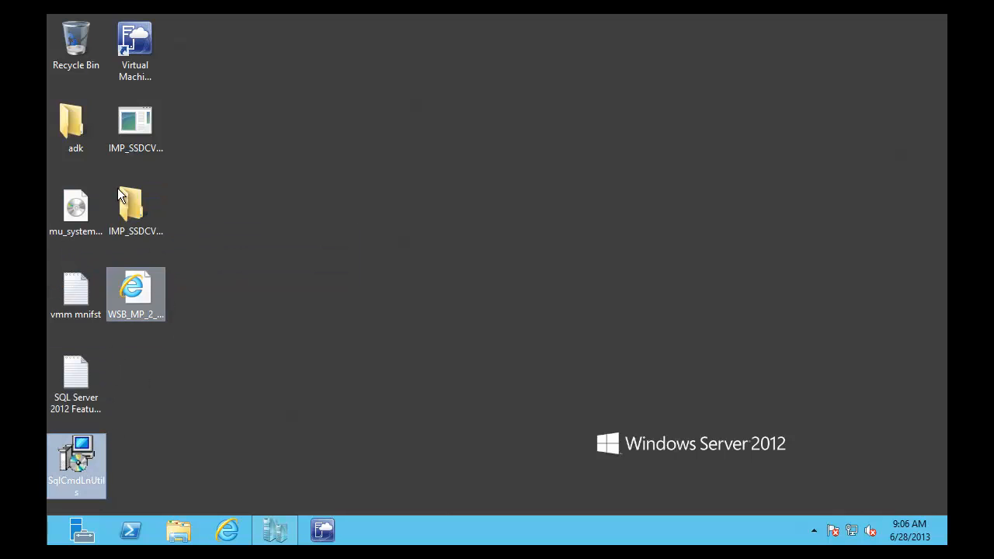
left_click(137, 125)
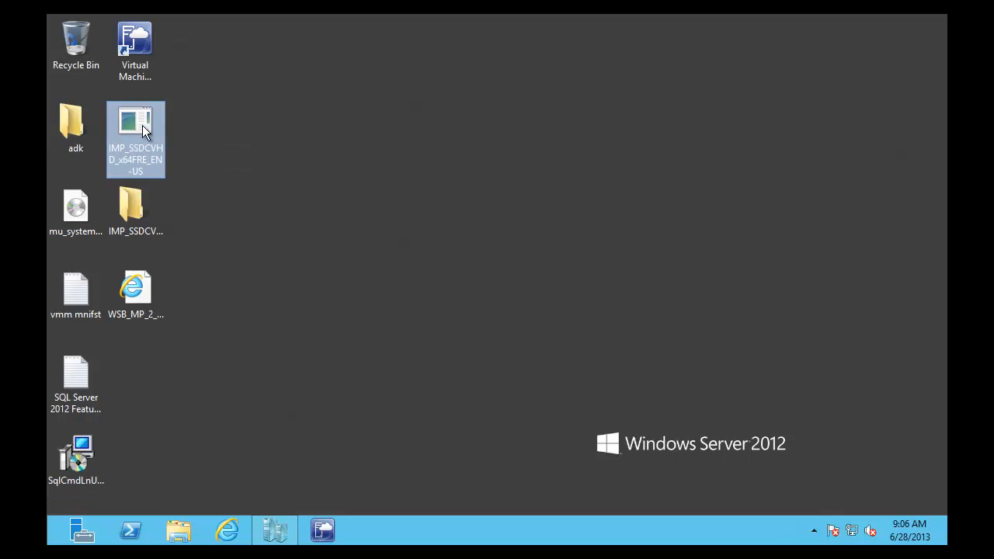
double_click(133, 127)
left_click(592, 401)
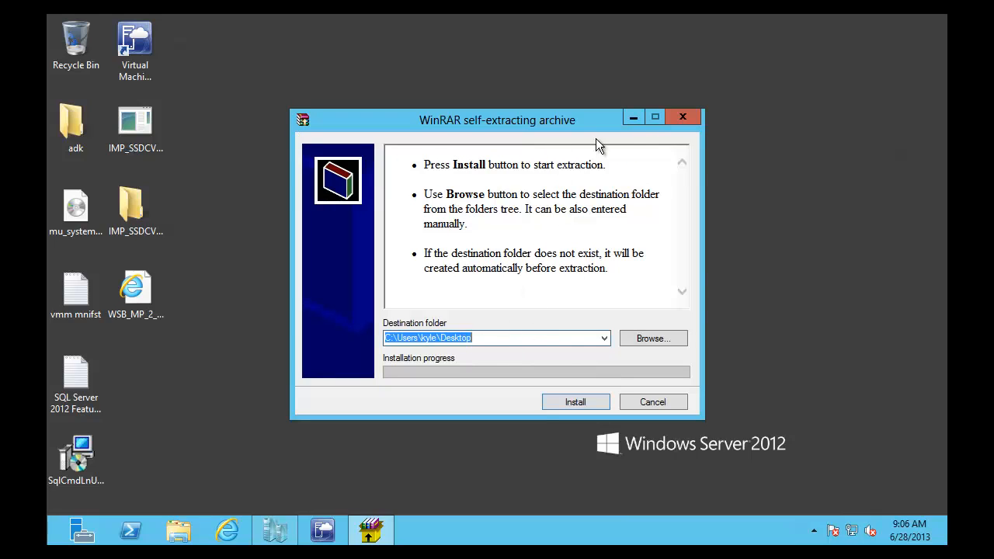
left_click(683, 118)
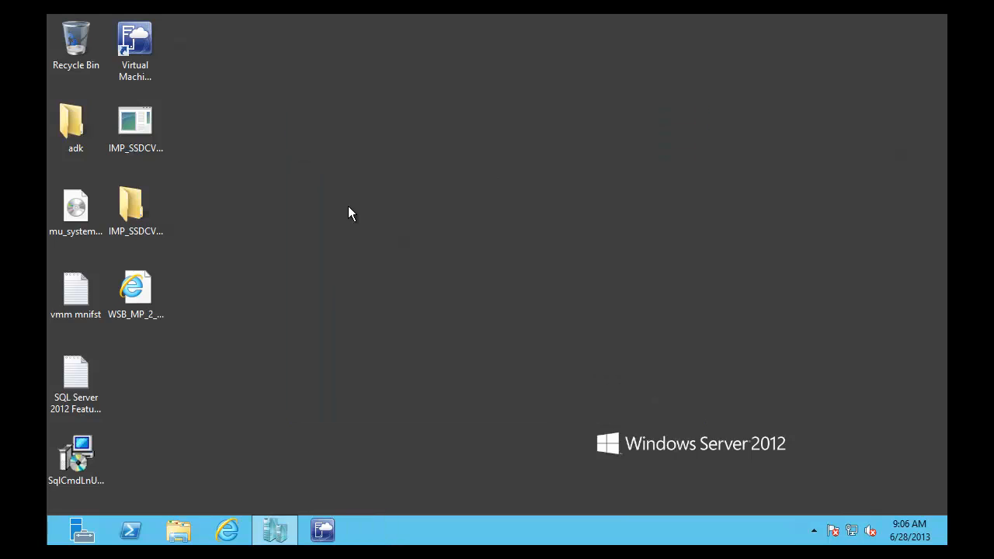
Step: Inspect the IMP_SSDCVHD_x64FRE_EN-US folder's config file, Virtual Machines, Virtual Hard Disks and Snapshots folders
double_click(152, 206)
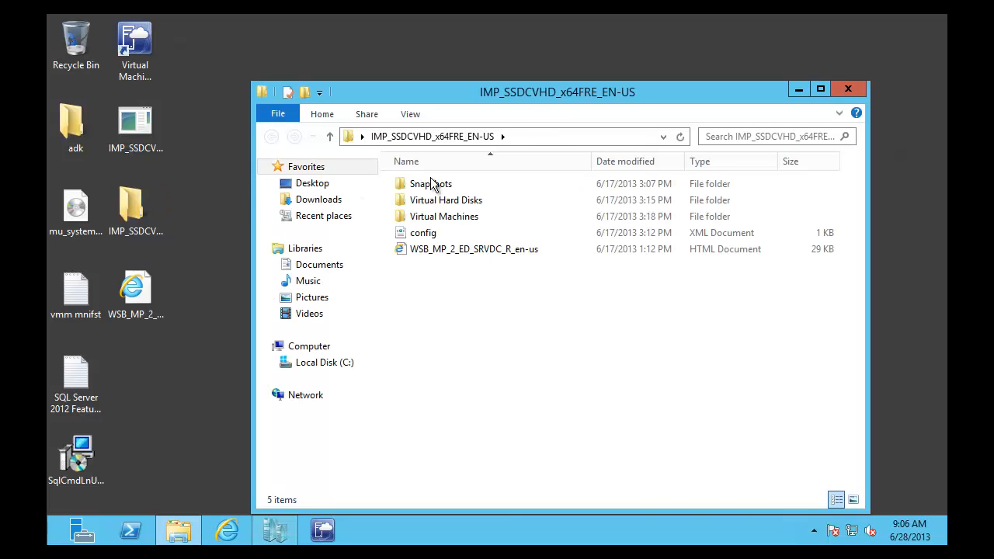
left_click_drag(515, 90, 441, 53)
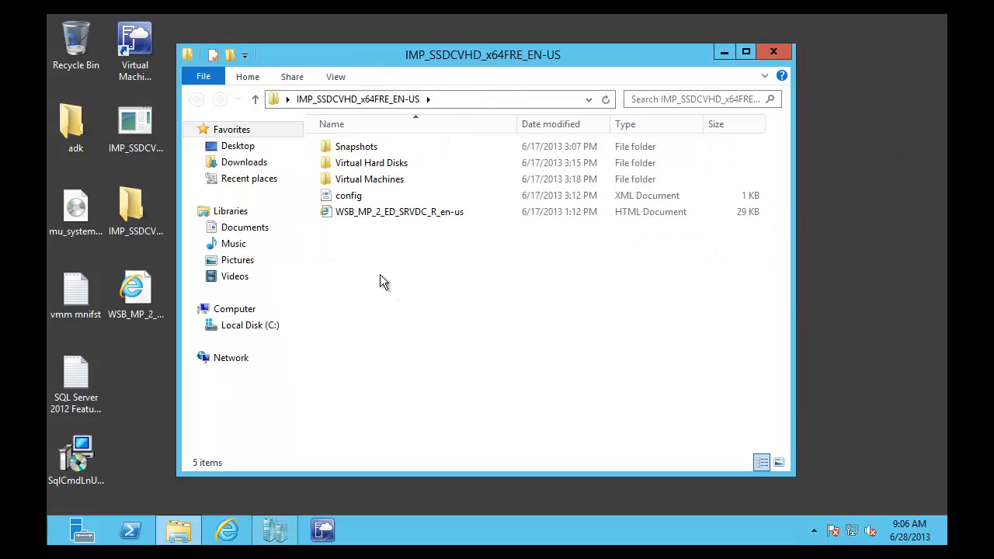
left_click(348, 198)
left_click(346, 177)
left_click(345, 162)
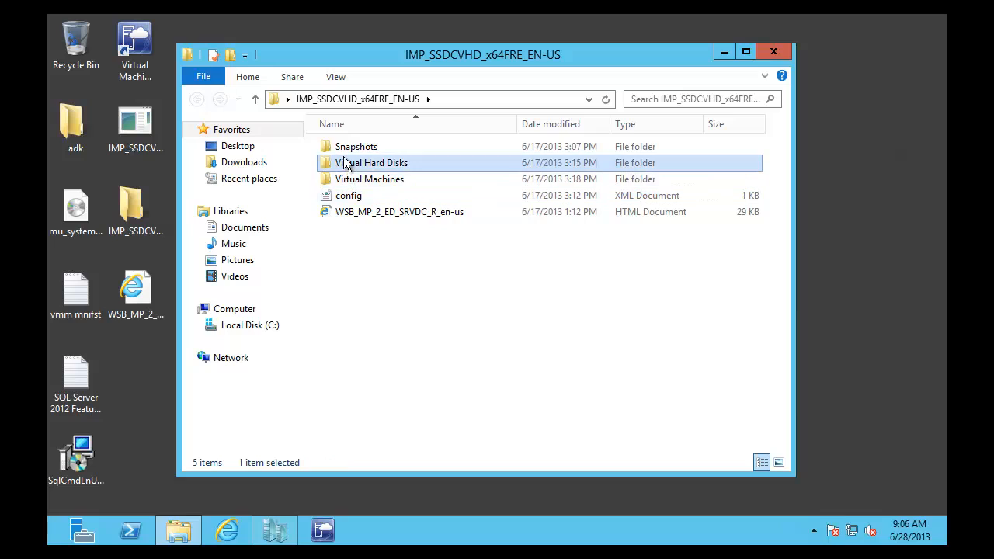
left_click(345, 148)
left_click(348, 198)
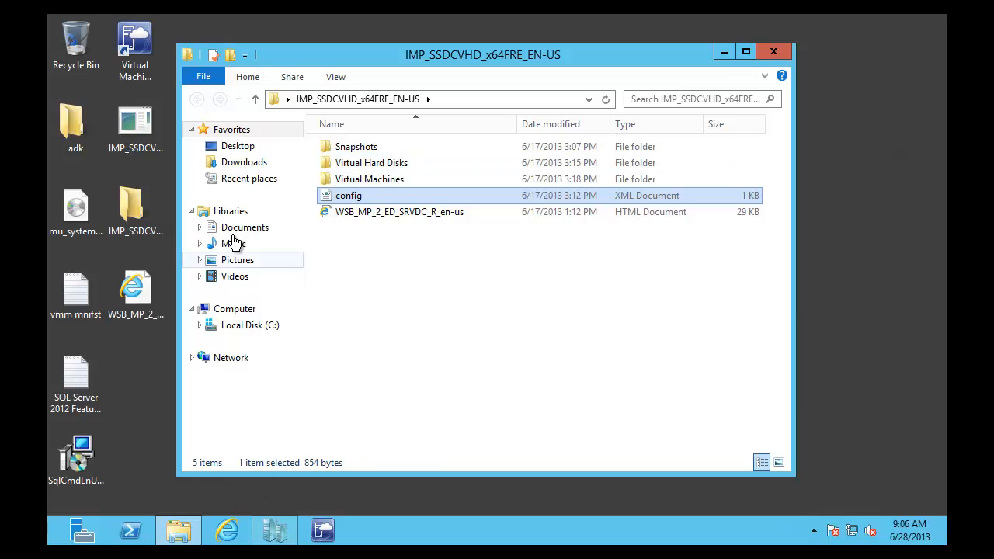
Step: Browse to C:\hyper-v on Local Disk (C:), then bring Hyper-V Manager forward
left_click(250, 325)
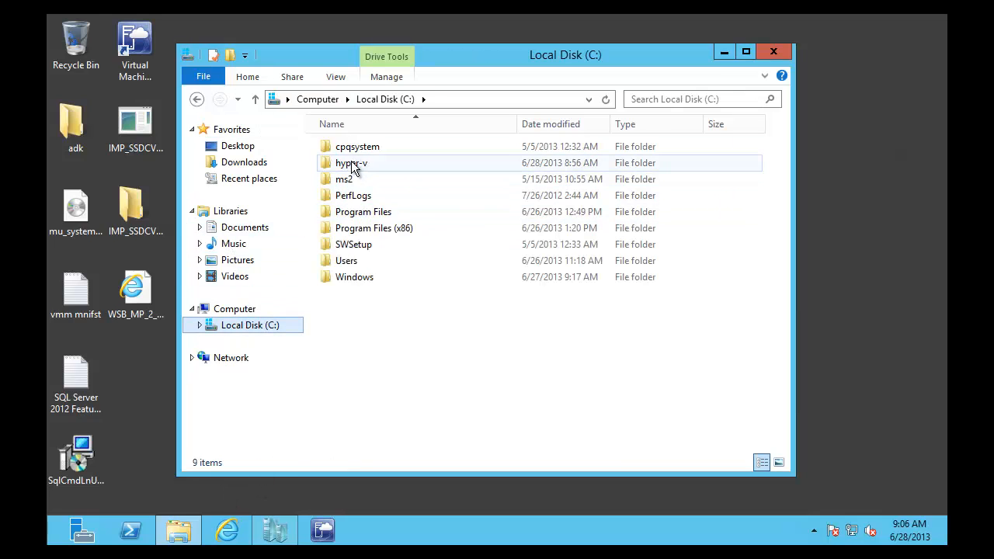
double_click(354, 165)
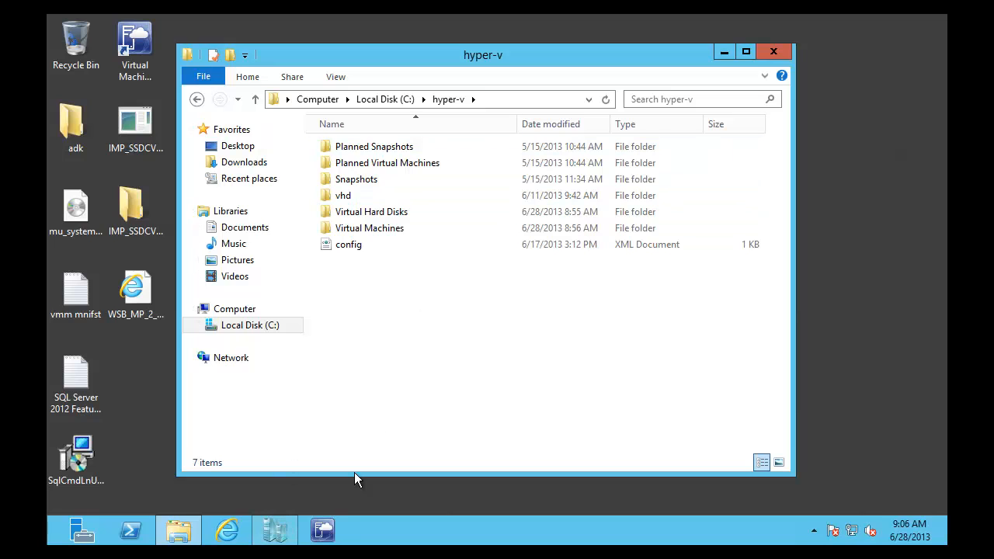
left_click(275, 531)
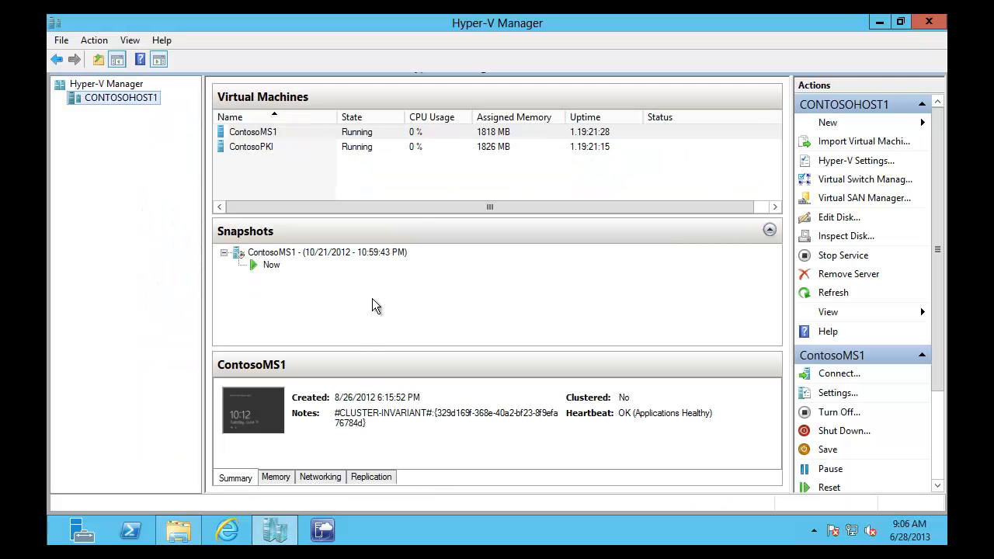
Step: Start importing a virtual machine on CONTOSOHOST1 with C:\hyper-v as the source folder
right_click(91, 97)
left_click(171, 122)
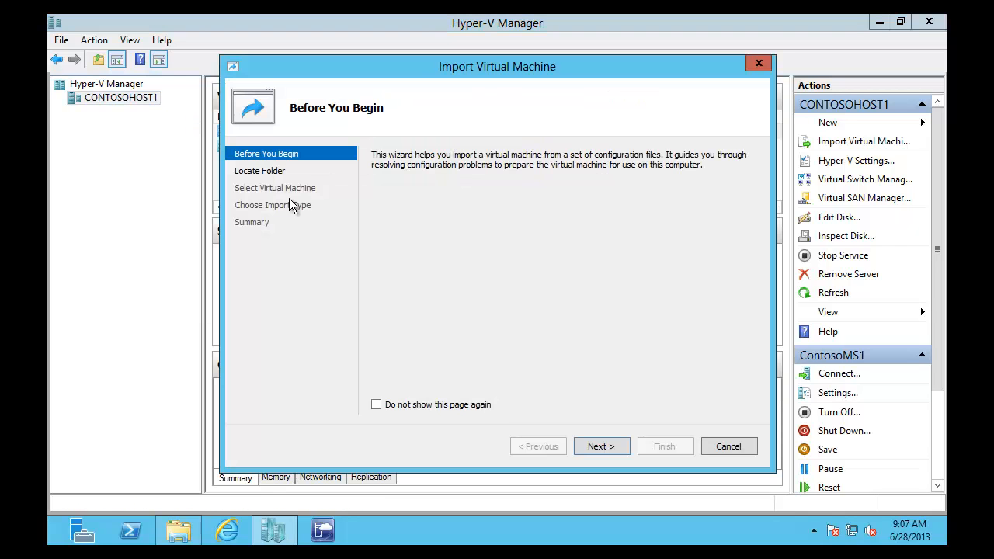
left_click(600, 445)
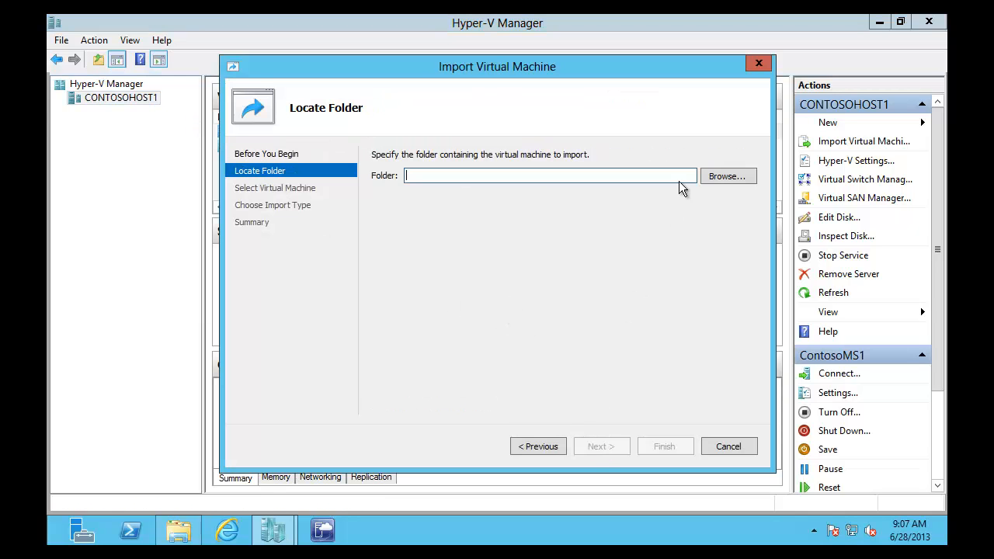
left_click(707, 178)
double_click(240, 147)
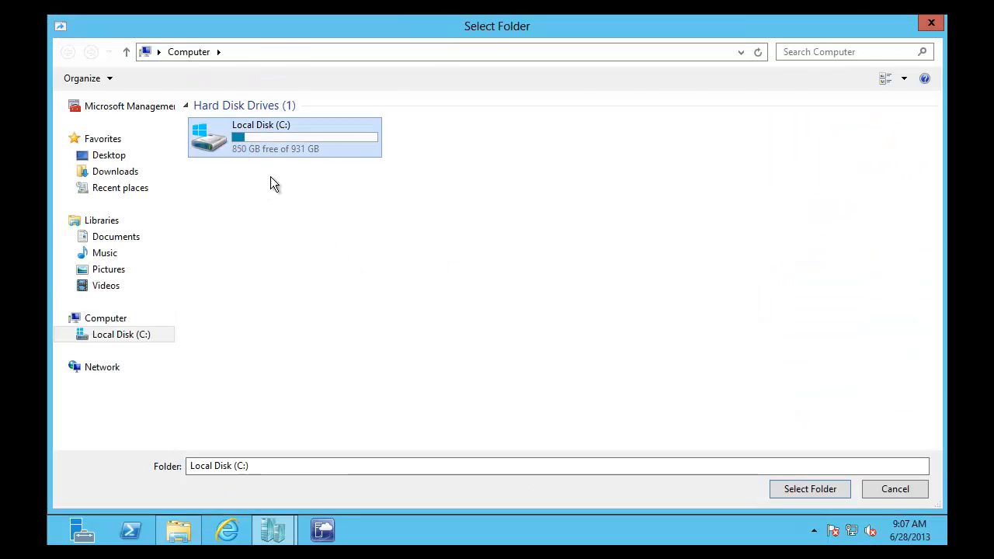
left_click(222, 140)
left_click(784, 495)
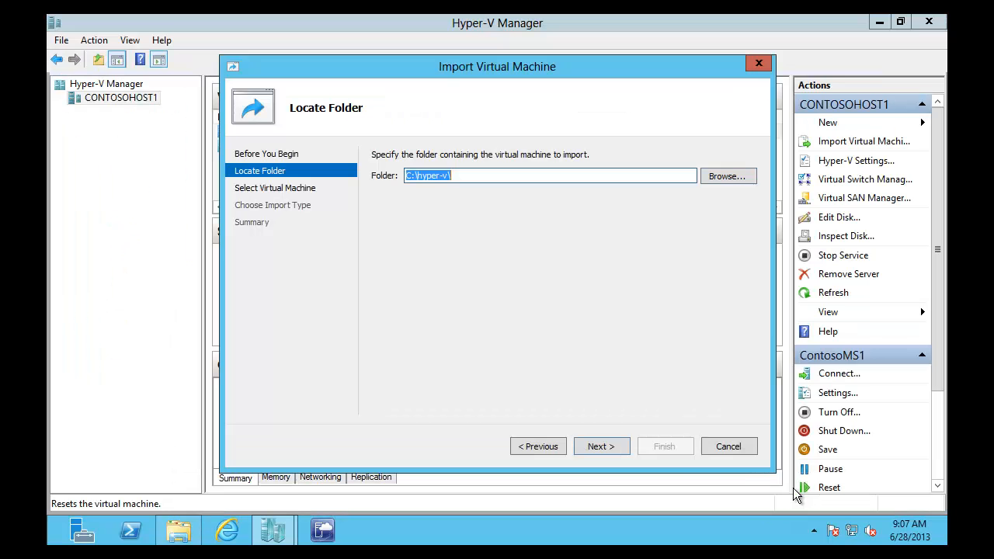
Step: Import IMP_SSDCVHD_x64FRE_EN-US by registering it in place, then select the new machine
left_click(588, 447)
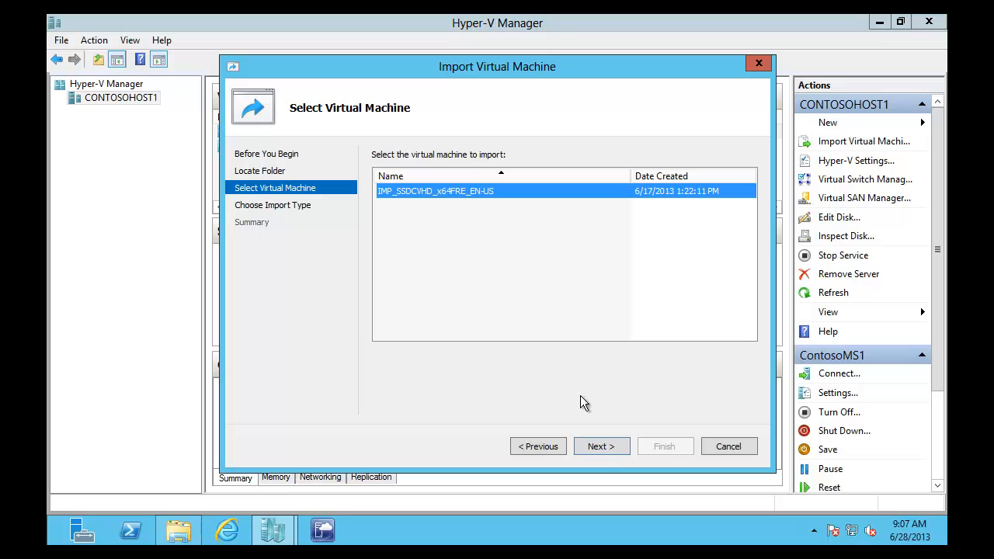
left_click(599, 447)
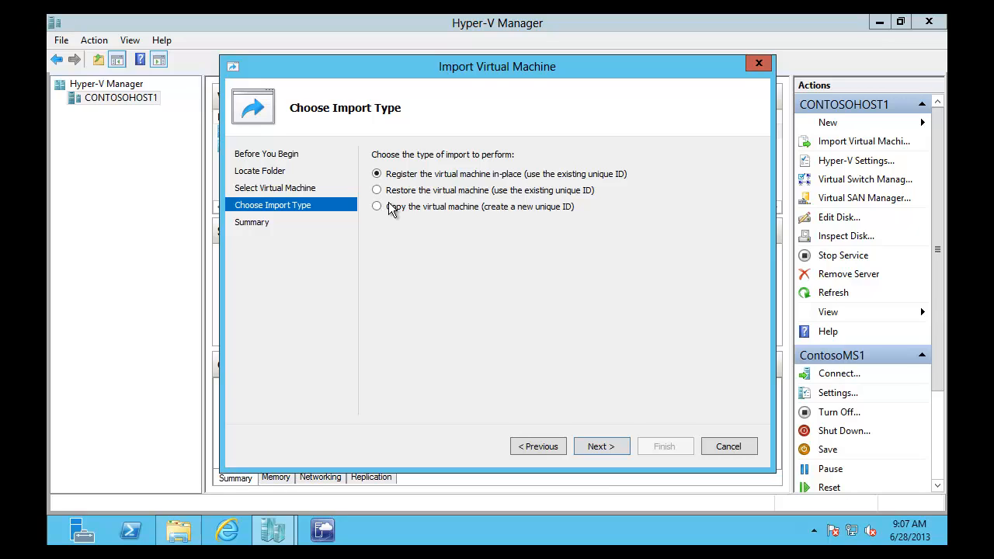
left_click(608, 447)
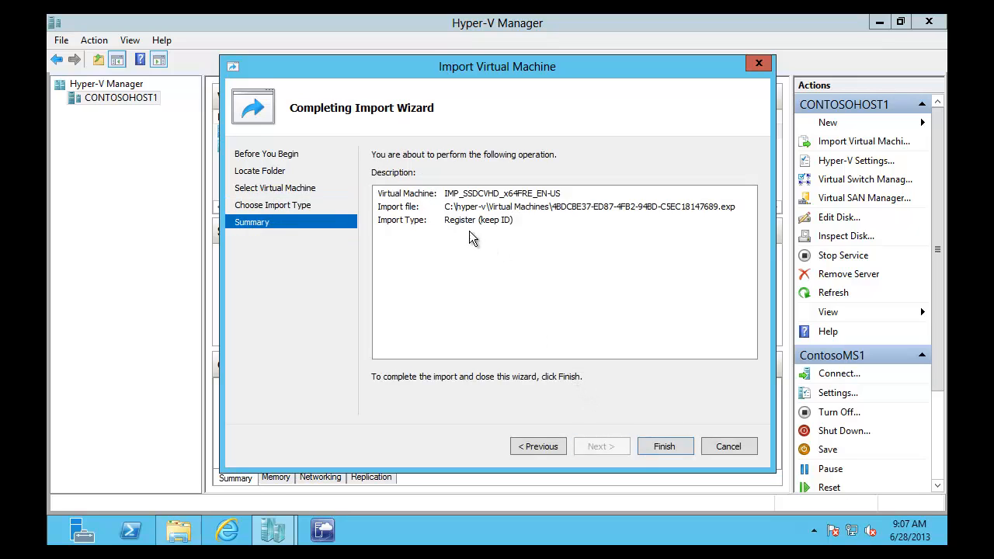
left_click(665, 447)
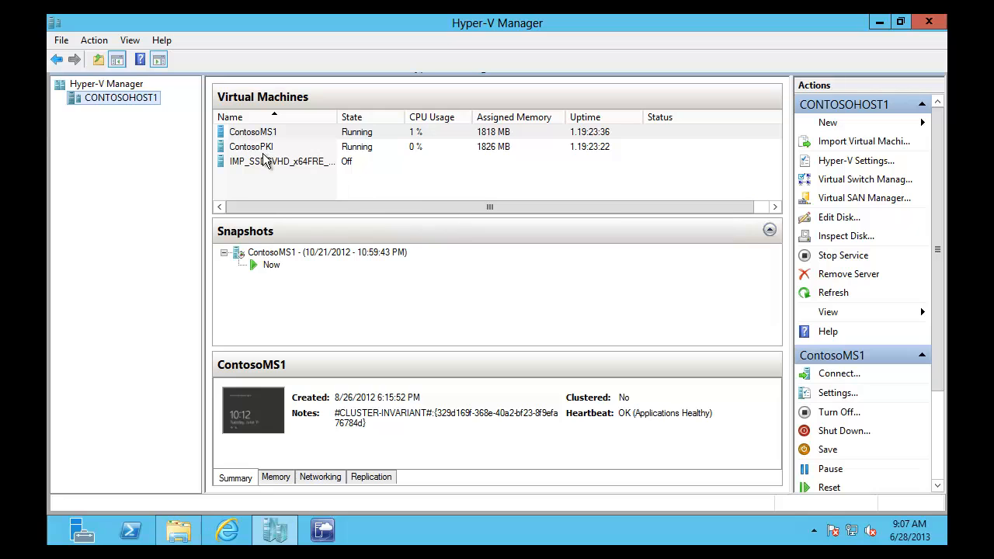
left_click(264, 153)
Step: Raise the IMP_SSDCVHD_x64FRE_EN-US virtual processor count from 1 to 2 and apply it
left_click(262, 163)
right_click(263, 165)
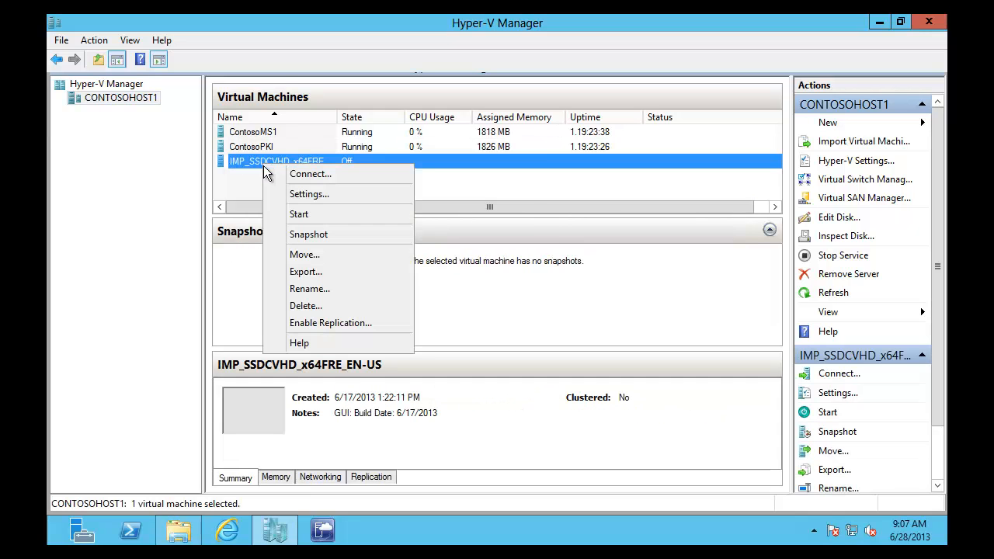
left_click(298, 194)
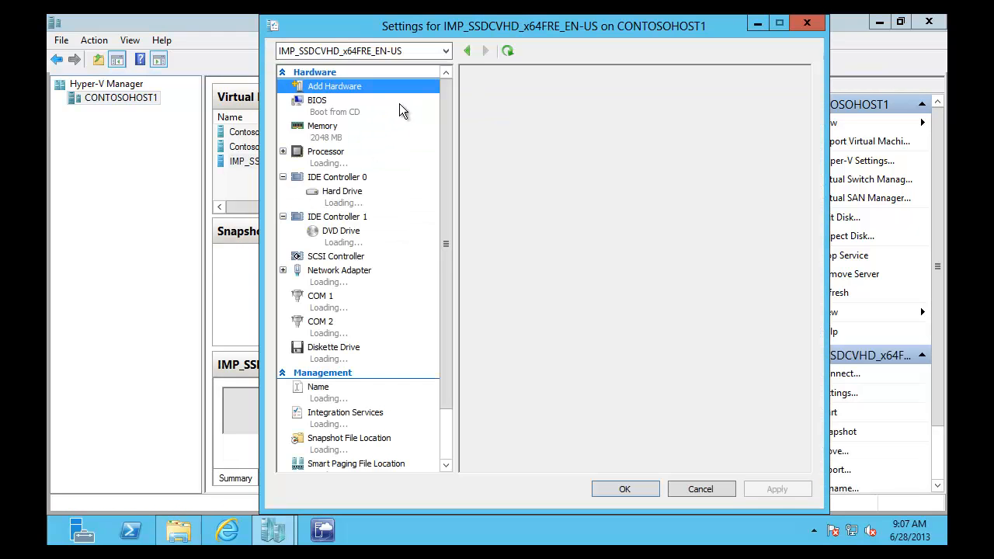
left_click(386, 160)
left_click(646, 121)
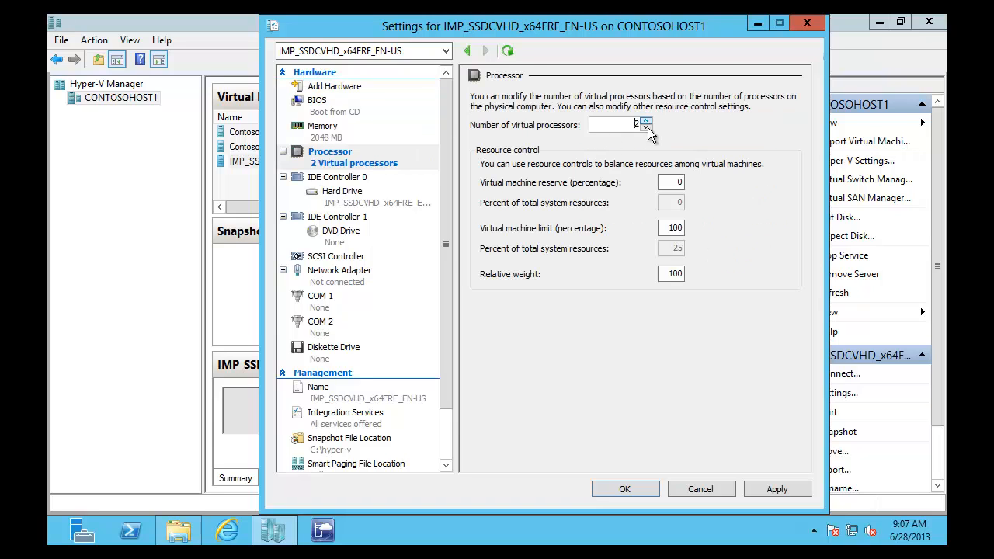
left_click(766, 485)
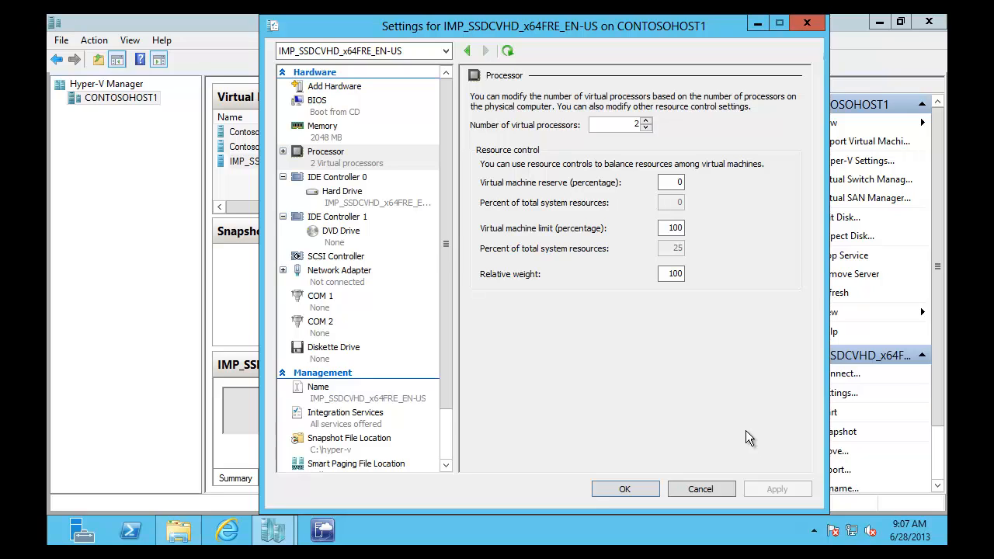
Step: Set Startup RAM to 512 MB with Dynamic Memory enabled and try to save
left_click(621, 124)
left_click(334, 132)
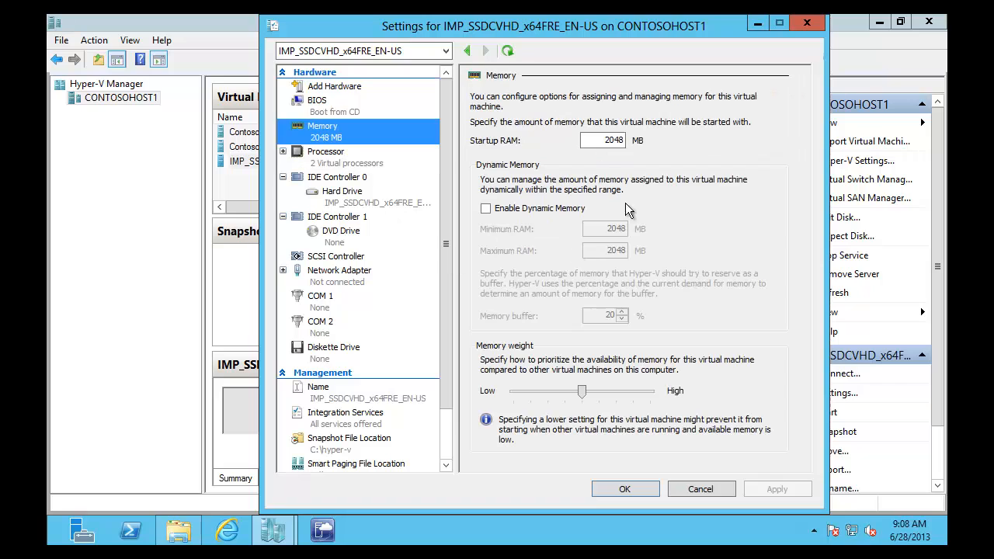
double_click(595, 140)
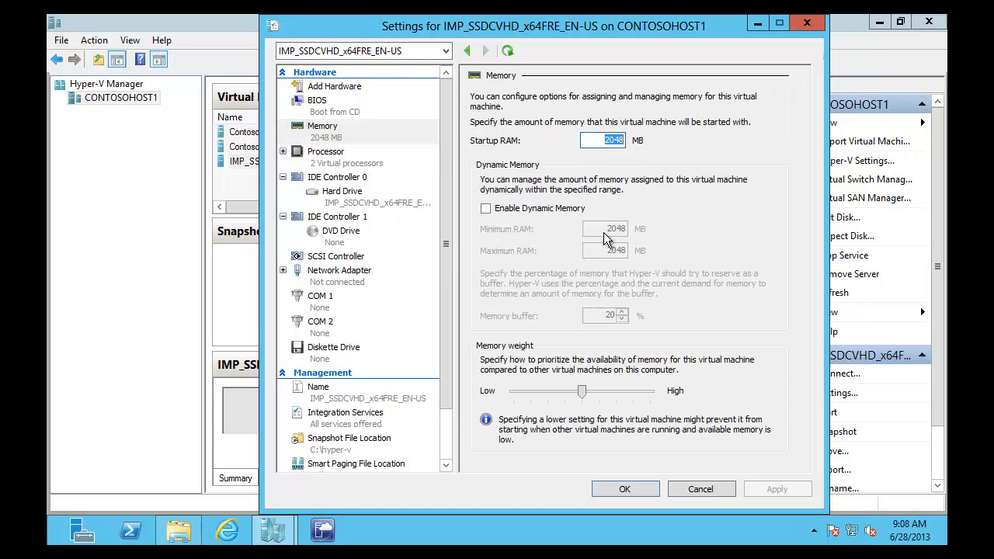
type("512")
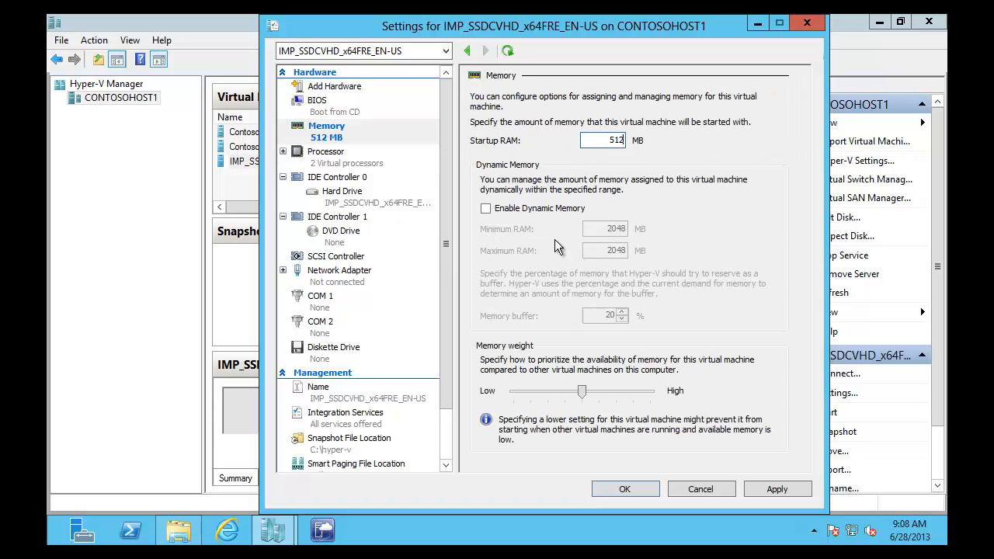
left_click(485, 208)
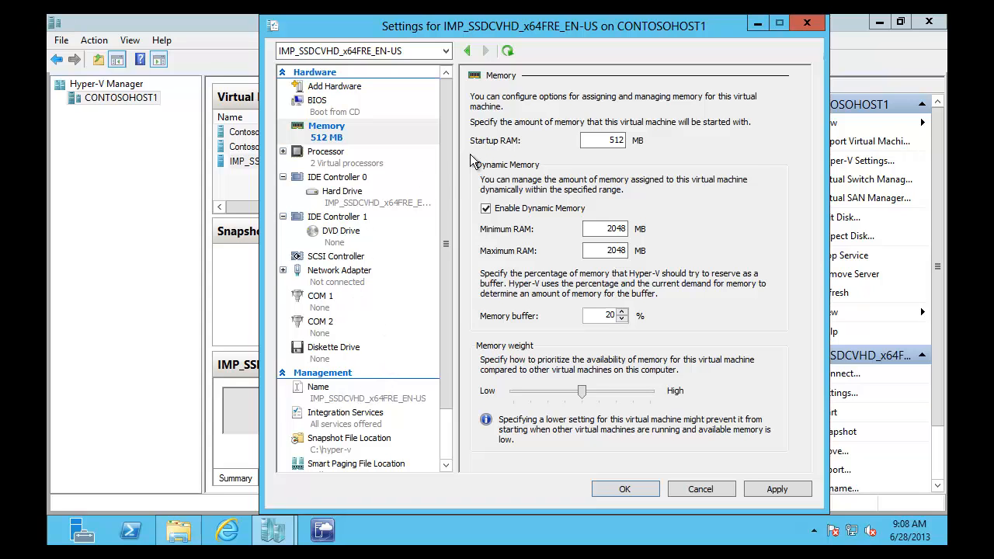
scroll(447, 225, "down", 2)
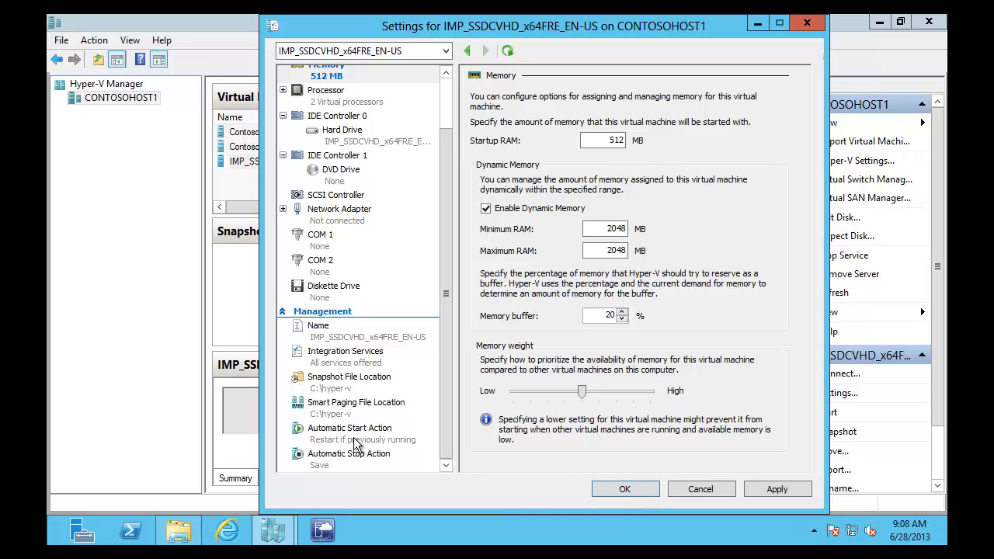
left_click(614, 488)
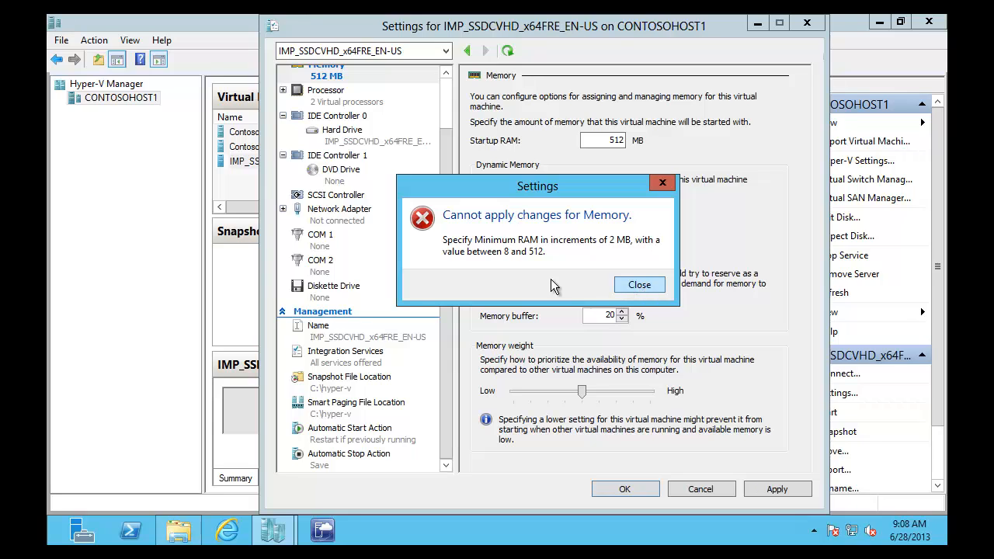
Step: Dismiss the memory error, set Minimum RAM to 256 MB, then cancel the settings
left_click(643, 286)
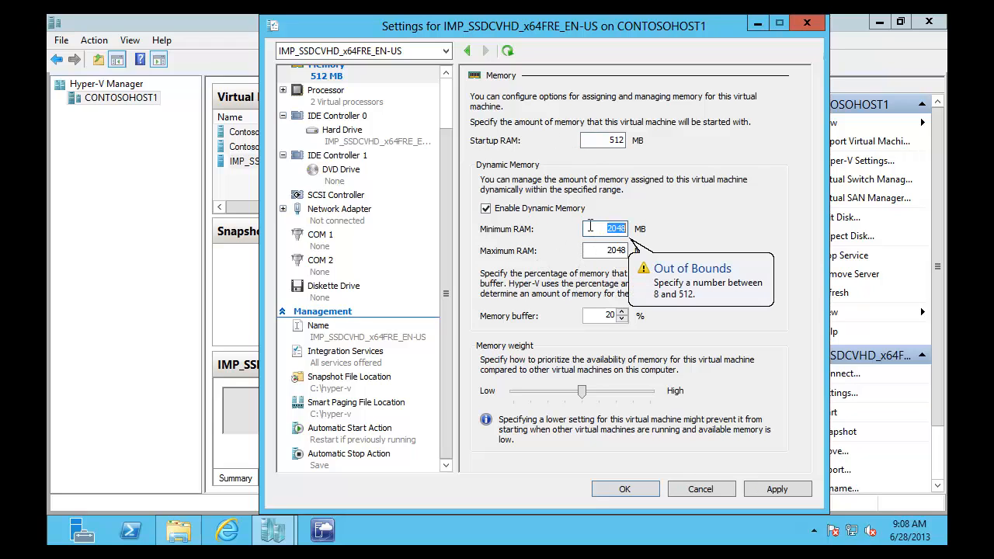
type("512")
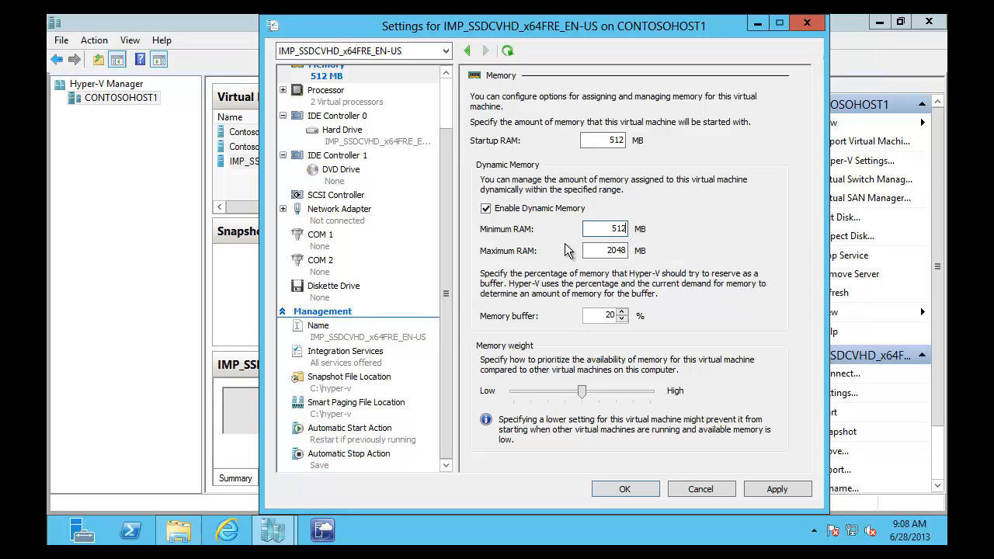
key("BackSpace")
key("BackSpace")
key("BackSpace")
type("256")
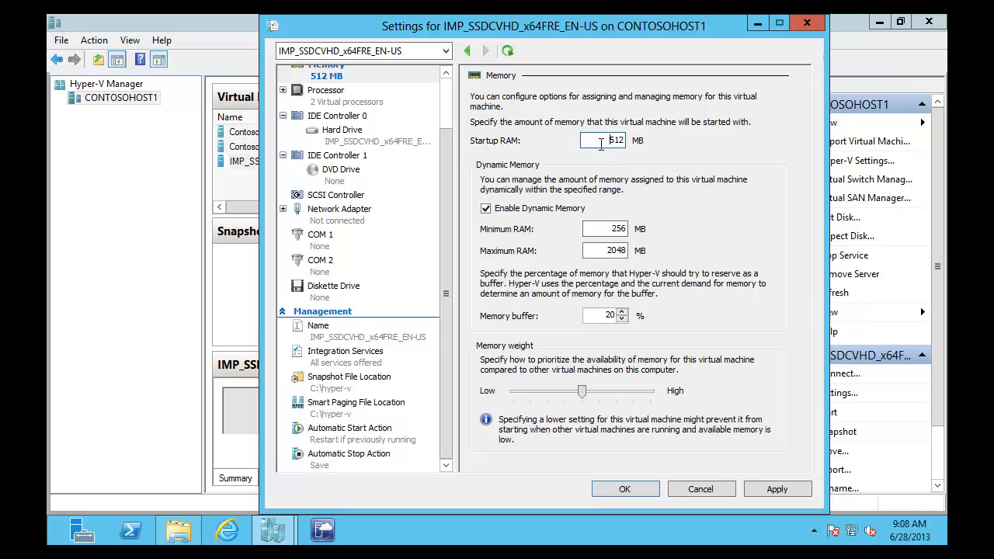
double_click(611, 227)
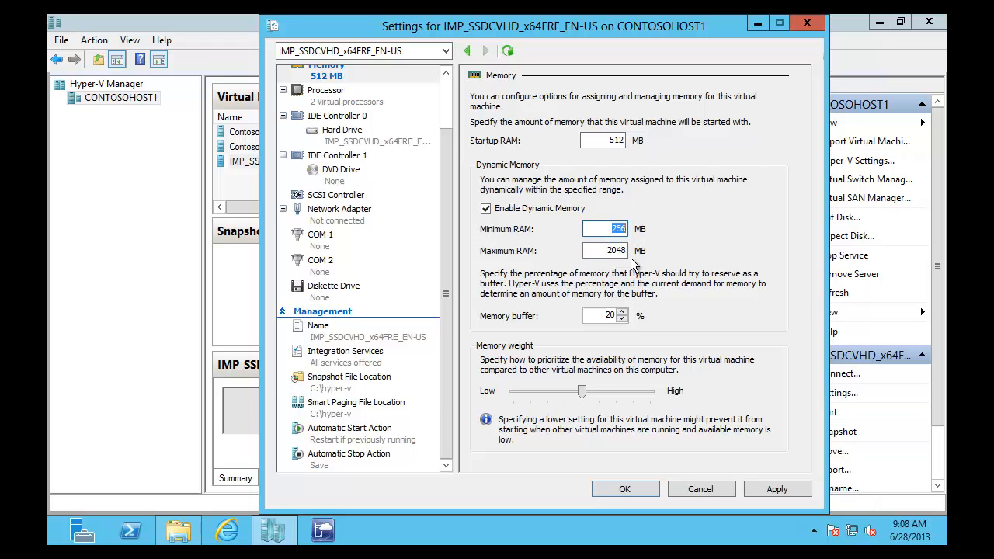
left_click(601, 251)
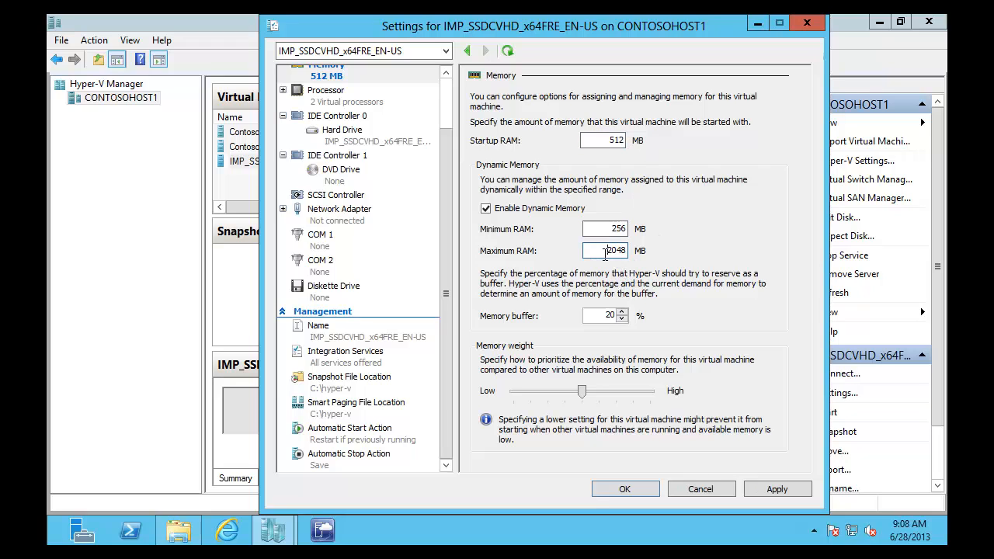
left_click(676, 491)
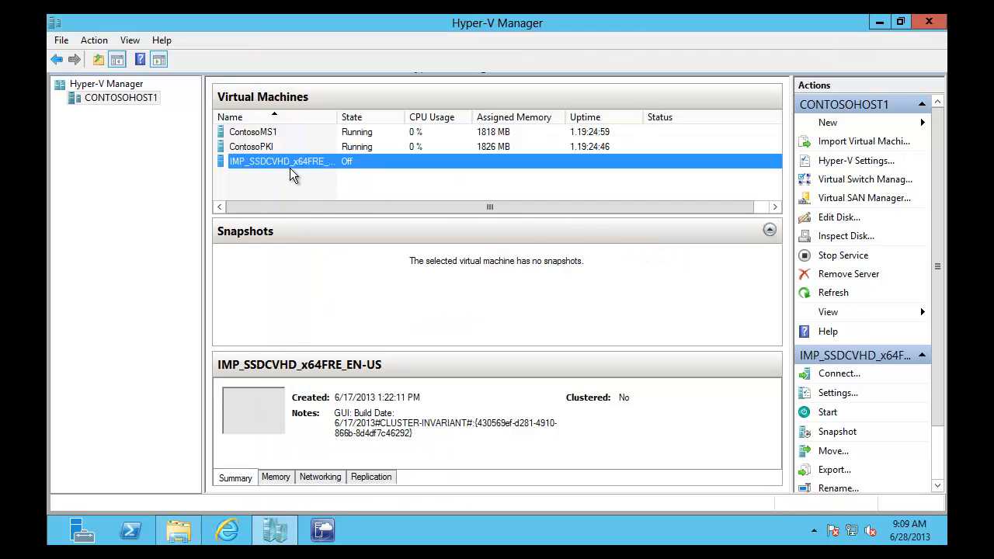
Step: Connect to the IMP_SSDCVHD_x64FRE_EN-US virtual machine from its context menu
right_click(252, 162)
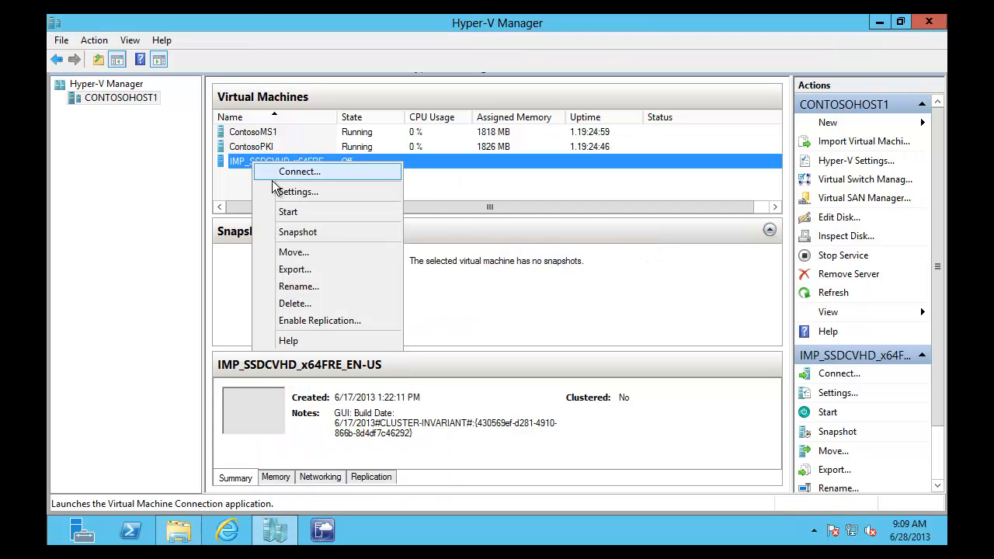
left_click(225, 161)
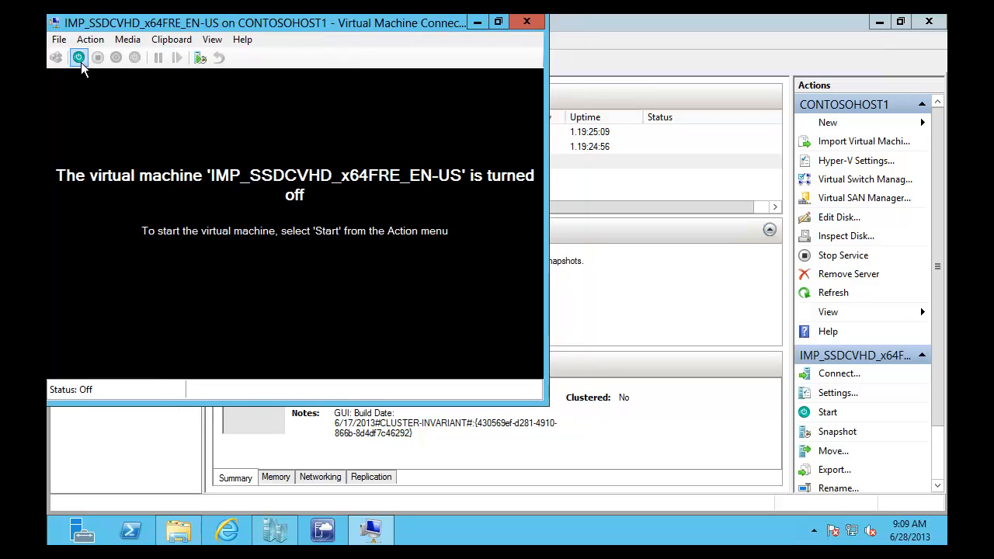
Step: Start the VM, send Ctrl+Alt+Delete, and submit an empty Administrator password
left_click(79, 59)
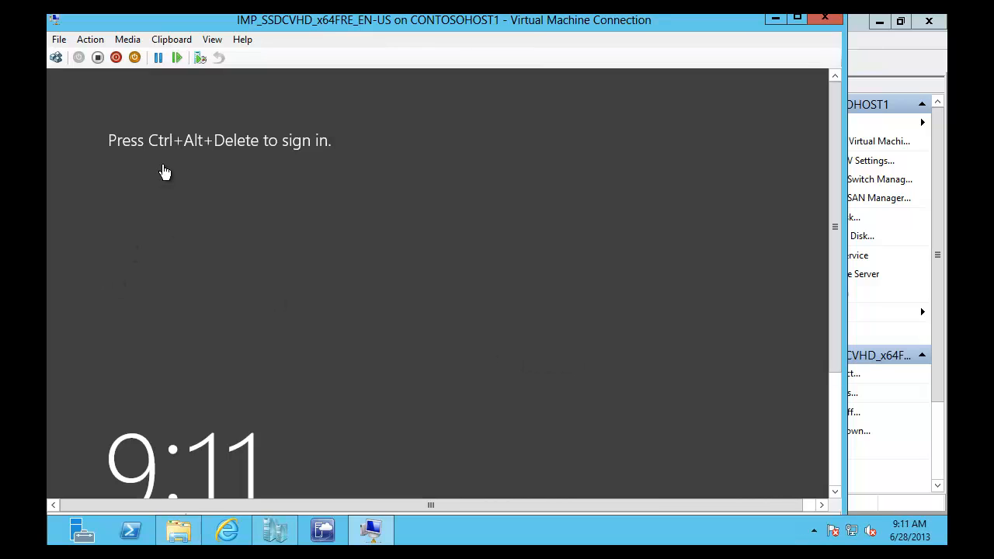
left_click(56, 59)
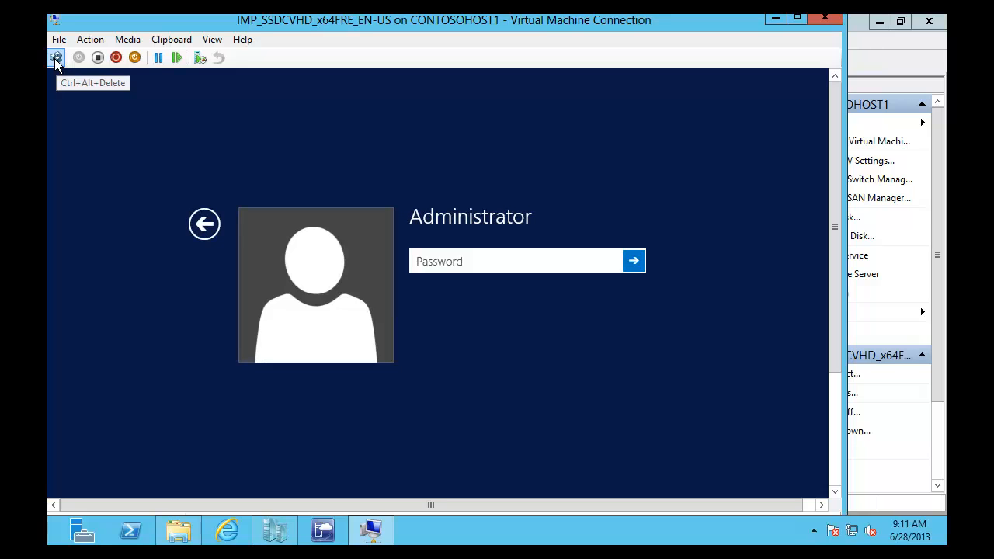
key("Return")
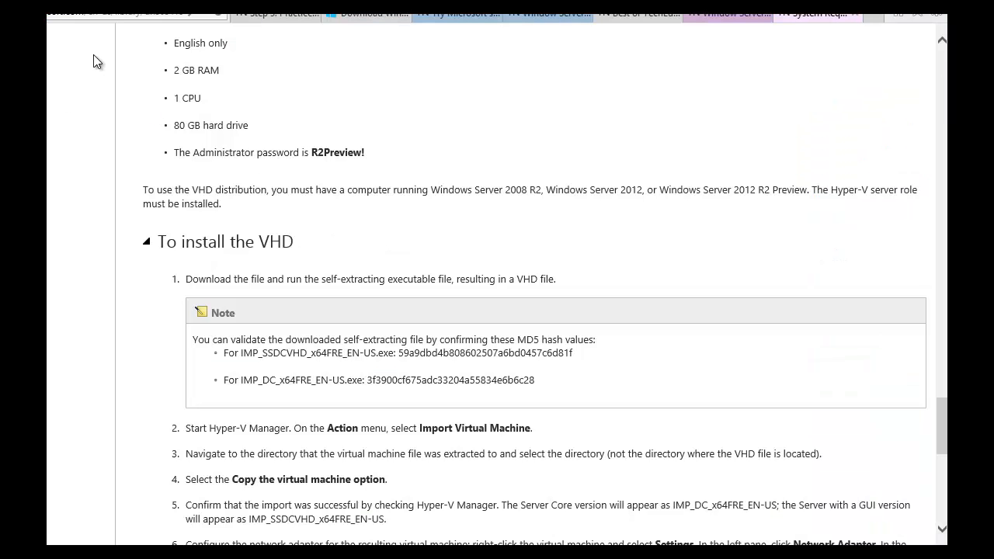
Step: Scroll the VHD documentation in Internet Explorer to find the default Administrator password
left_click(409, 178)
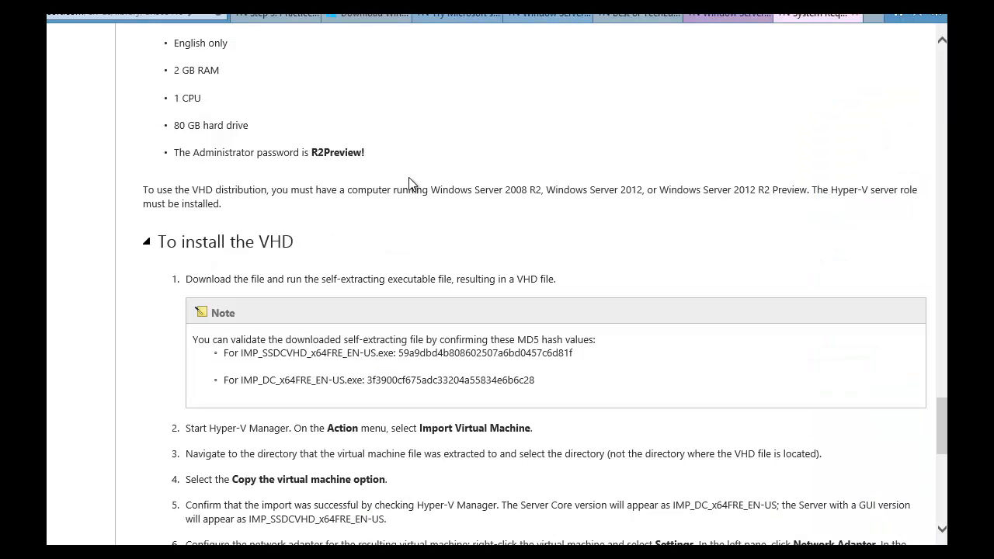
scroll(409, 183, "up", 1)
scroll(360, 189, "up", 2)
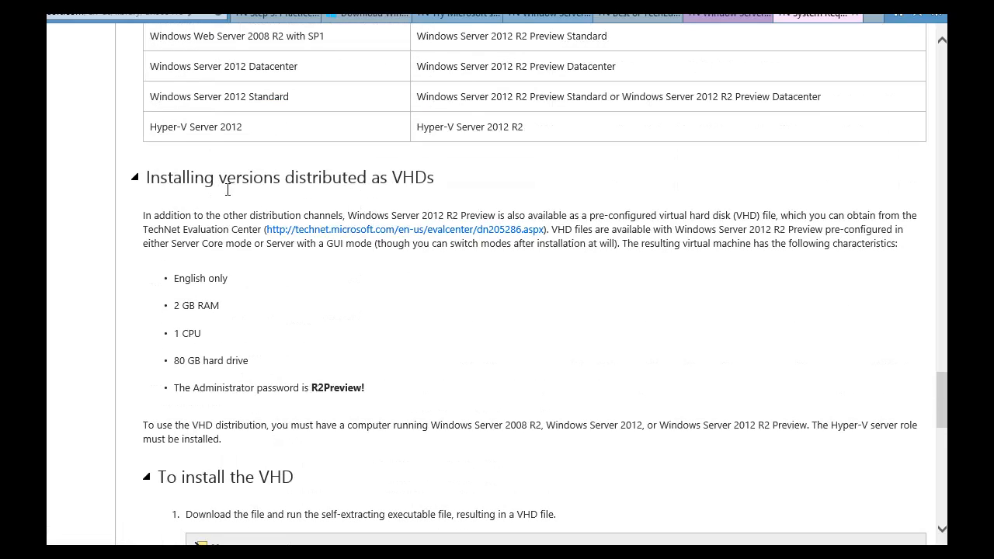
scroll(226, 189, "down", 1)
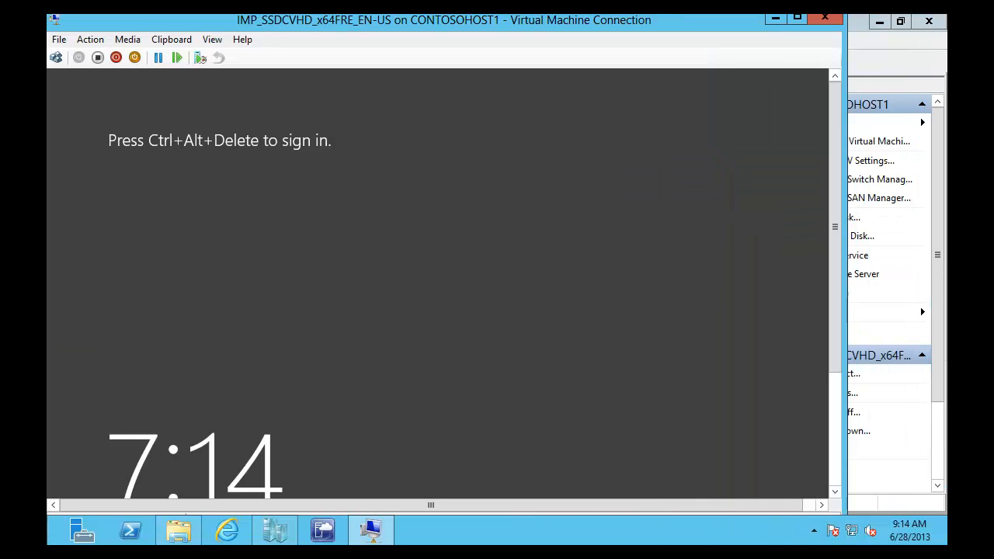
Step: Send Ctrl+Alt+Delete and sign in as Administrator with the VHD's documented password
left_click(57, 59)
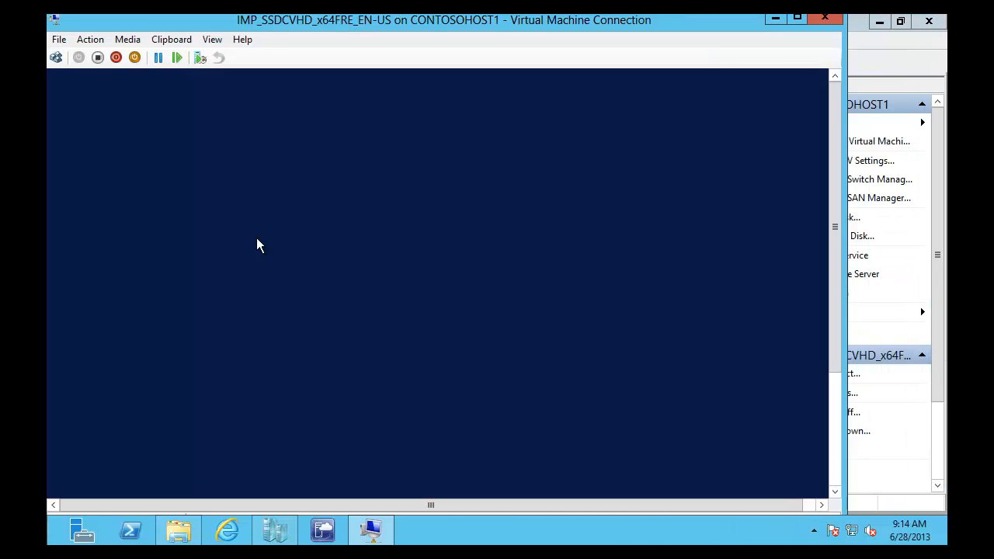
type("Pa")
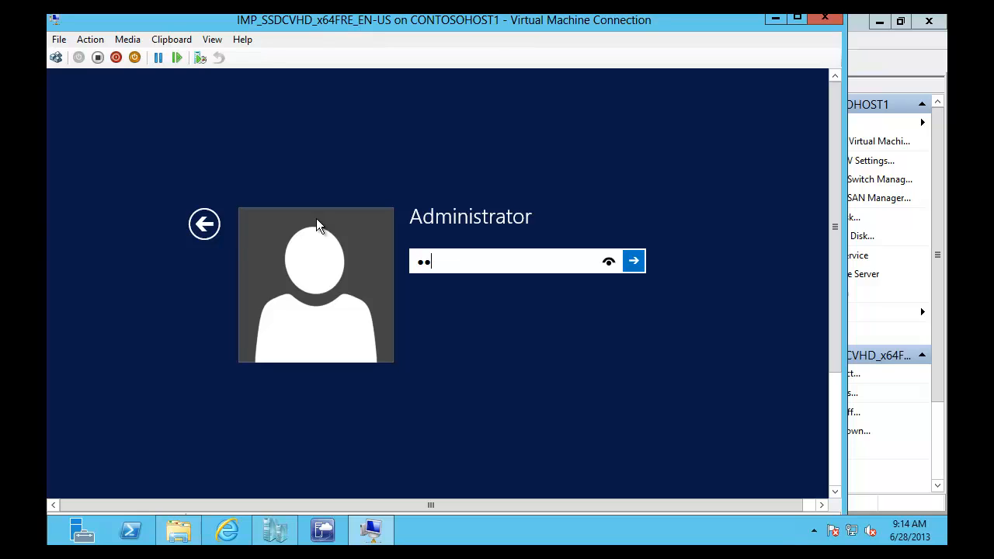
type("$$w0rd122")
key("Return")
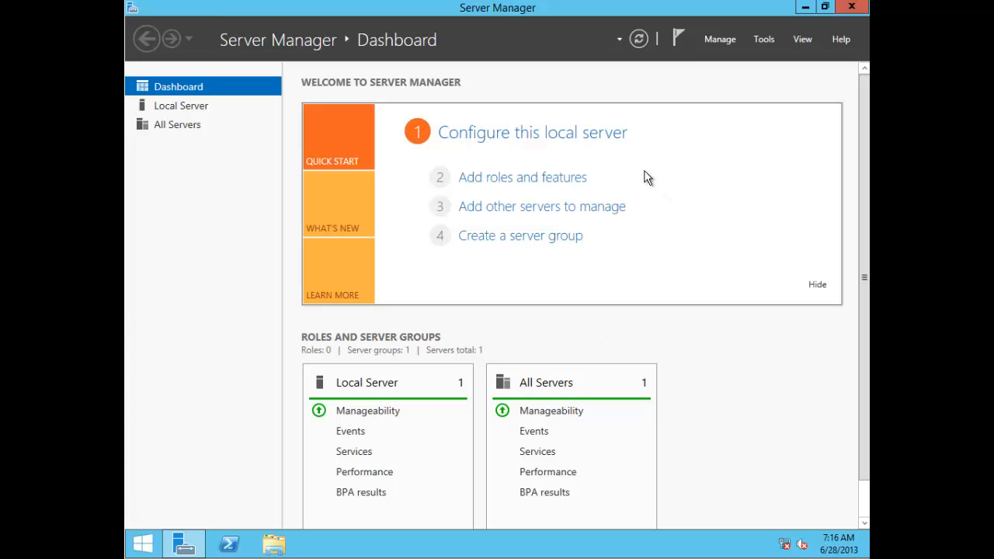
Step: Minimize Server Manager and launch File Explorer from the Start button's quick links menu
left_click(806, 8)
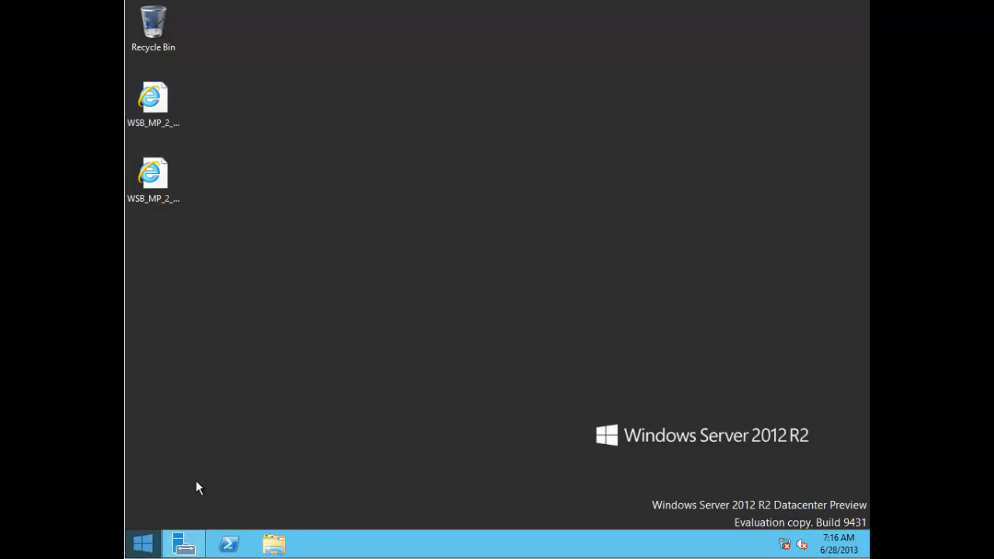
right_click(142, 545)
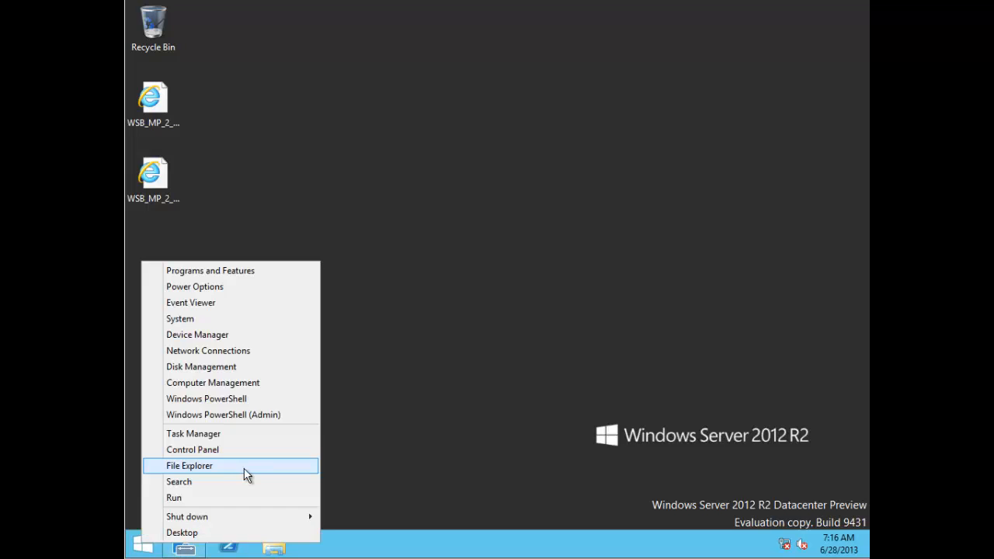
left_click(246, 472)
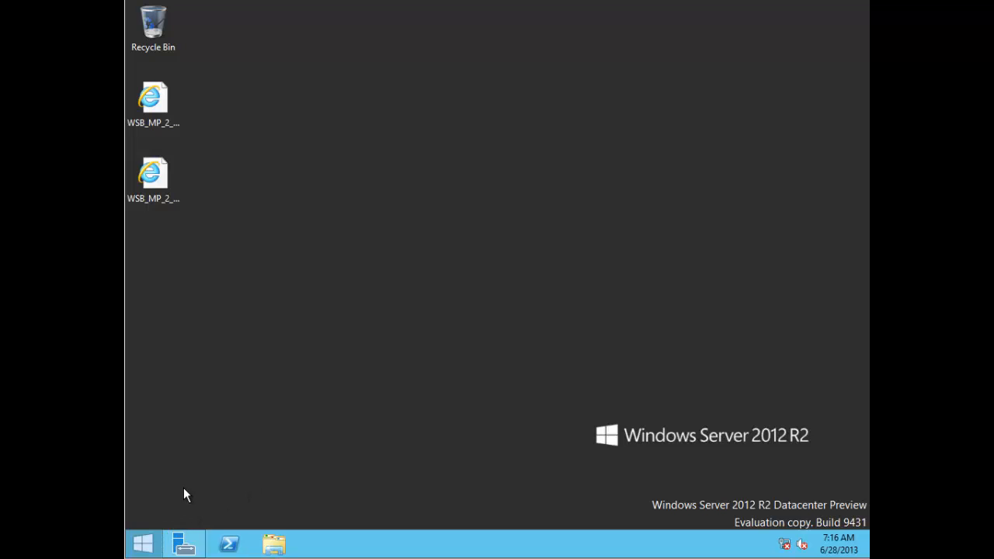
right_click(146, 548)
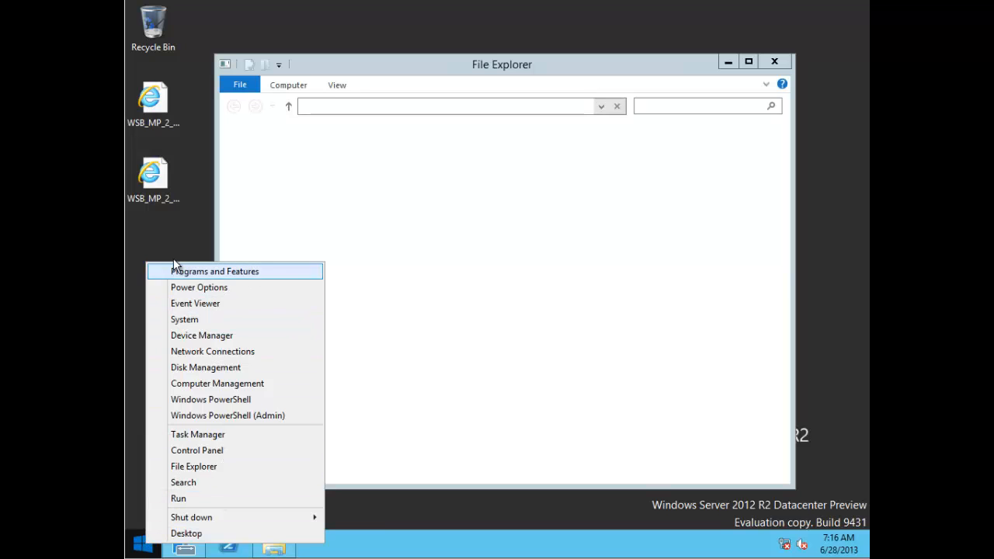
left_click(178, 235)
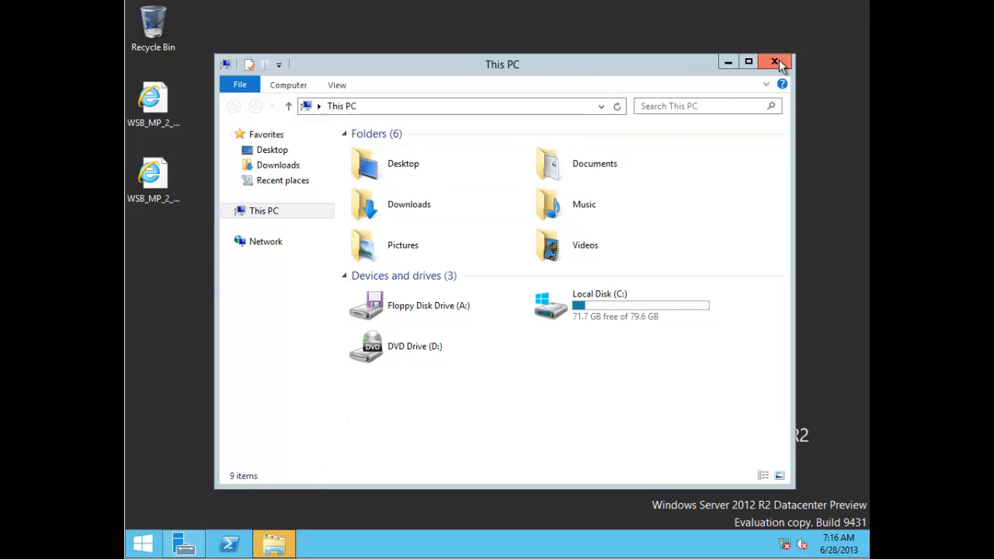
left_click(247, 214)
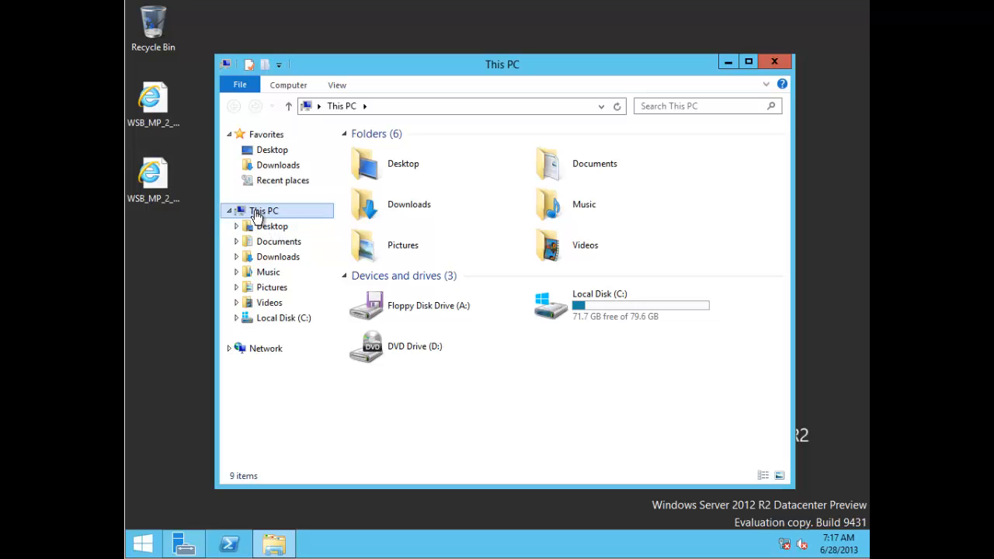
double_click(254, 216)
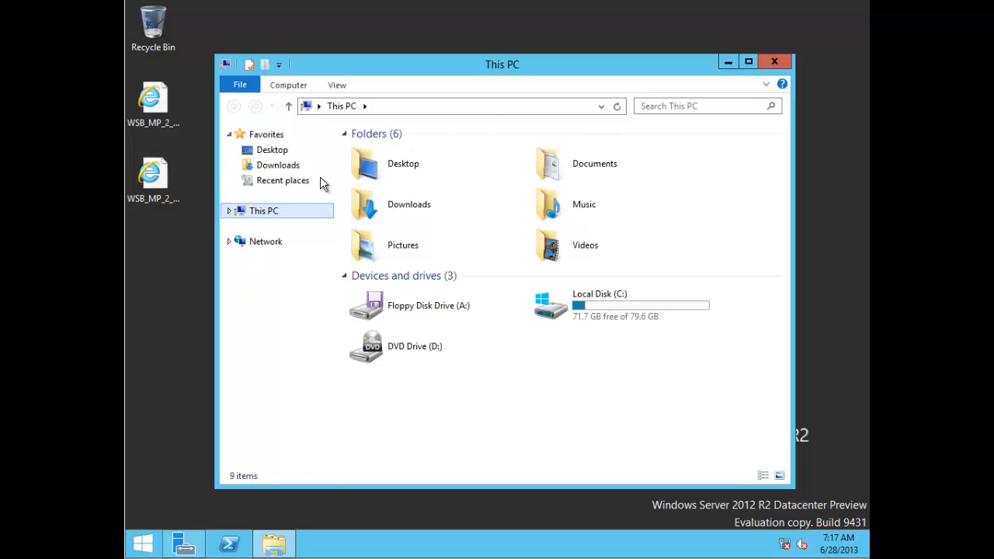
left_click(229, 211)
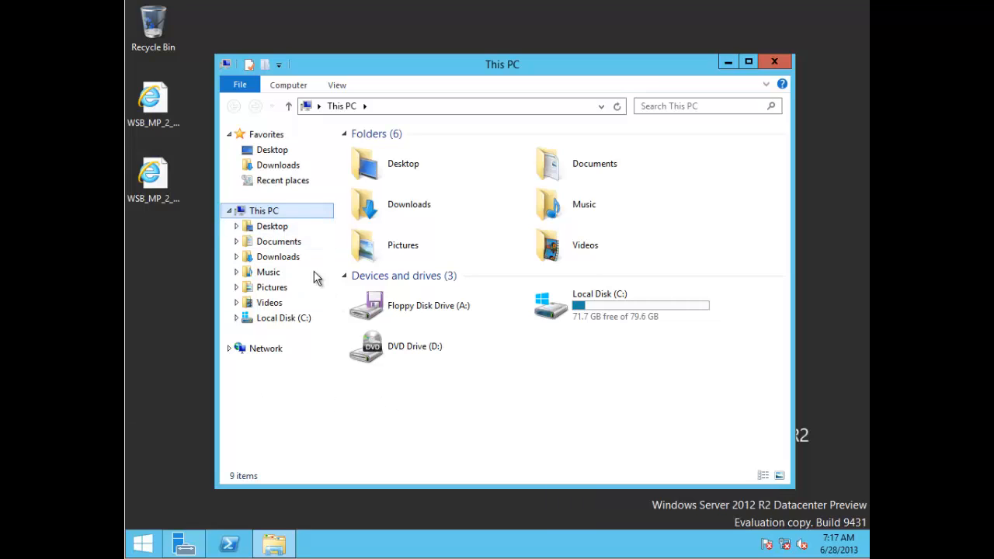
left_click(229, 211)
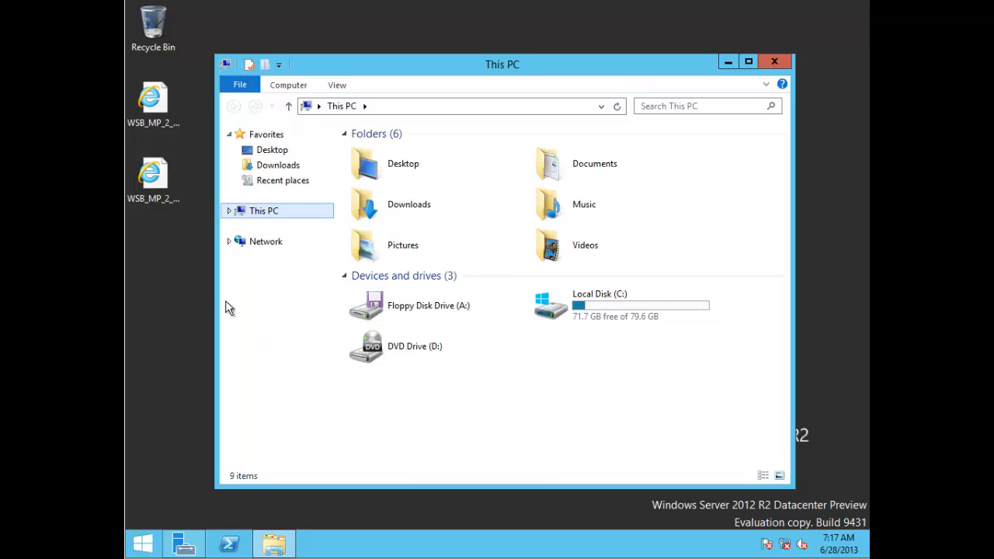
left_click(159, 105)
left_click(159, 174)
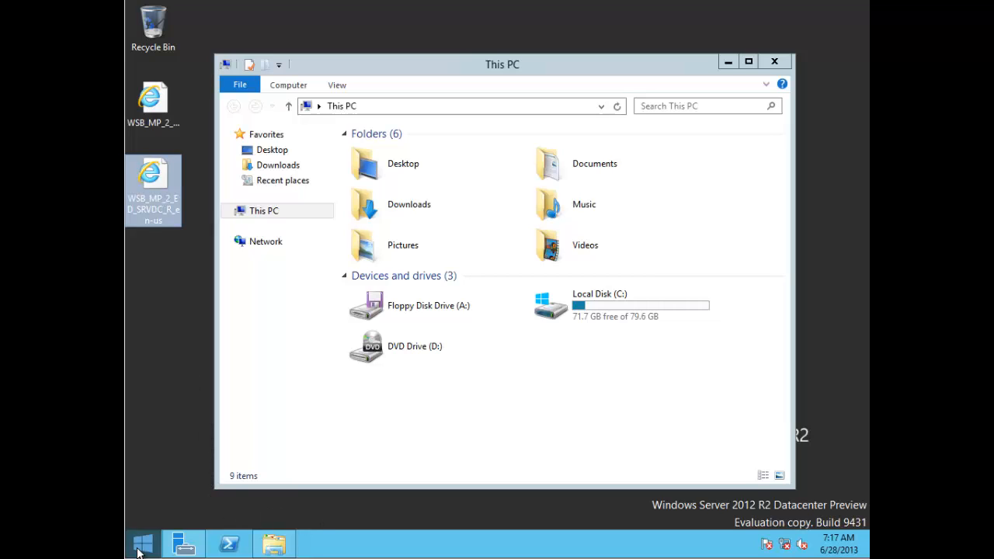
Step: Open the Start screen and browse the full Apps list before returning to the tiles
left_click(142, 543)
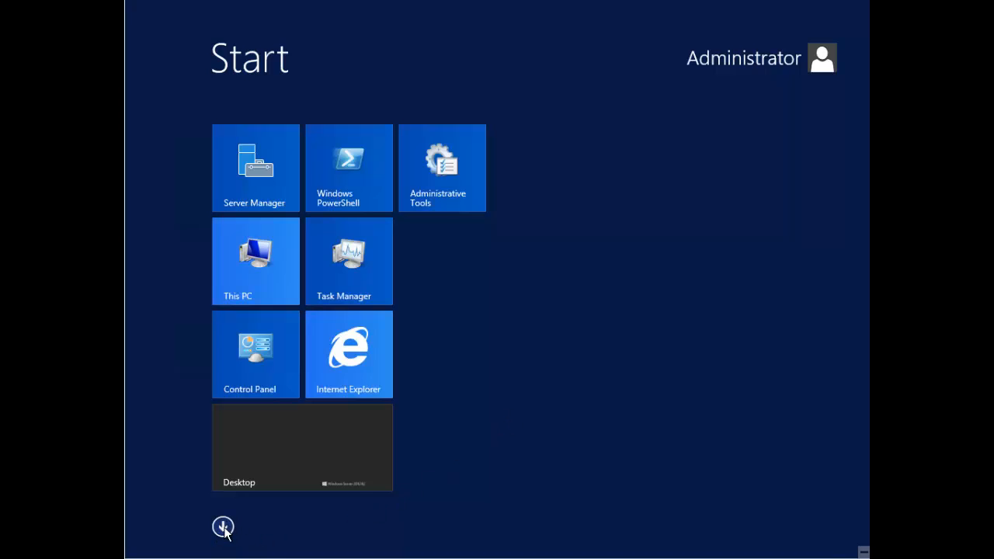
left_click(223, 525)
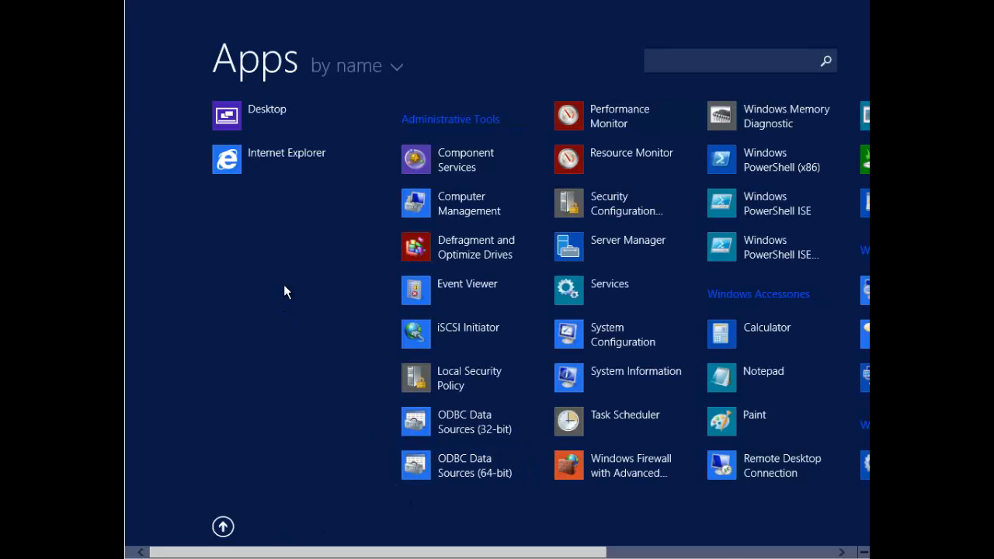
scroll(283, 284, "down", 5)
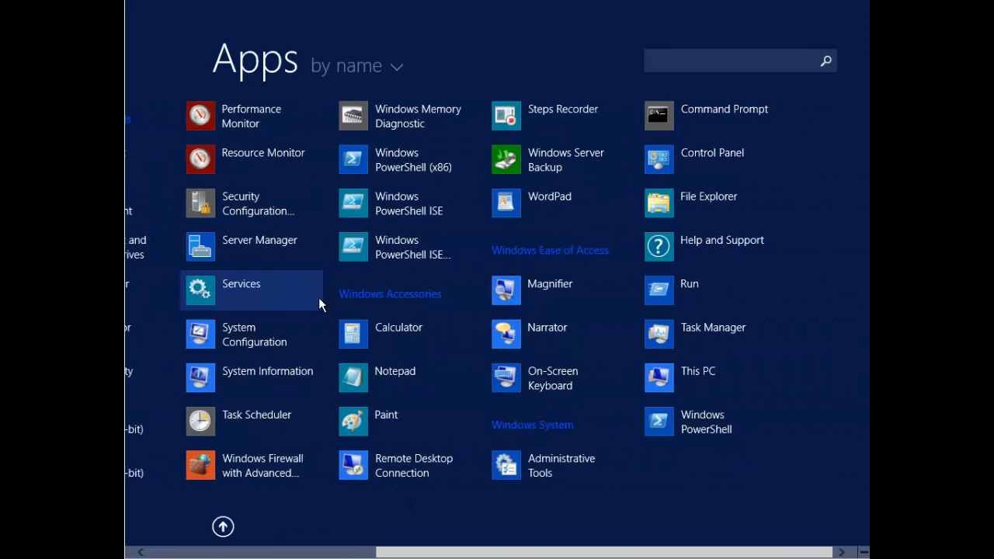
scroll(318, 297, "up", 5)
left_click(222, 528)
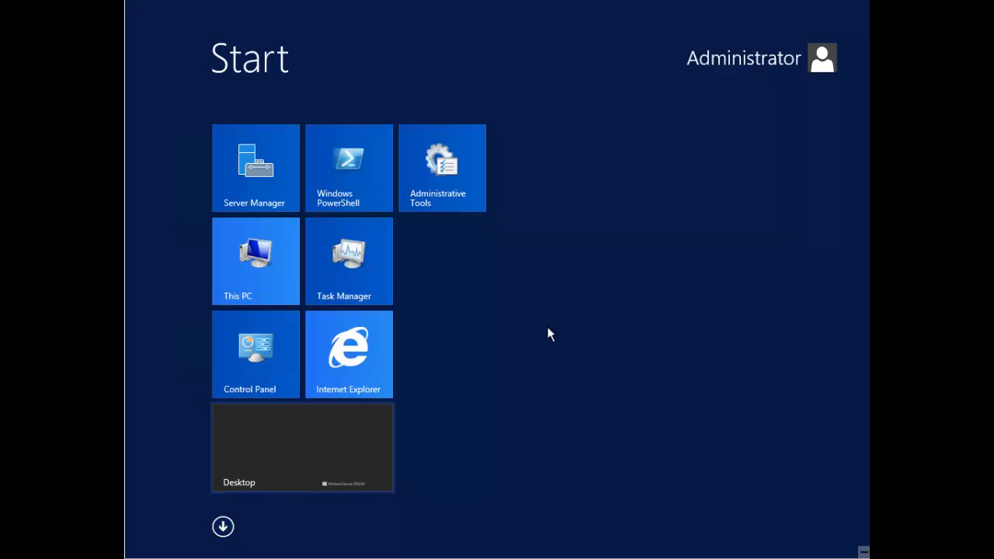
Step: Name the tile group 'My Stuff' and drag Administrative Tools into a new group
right_click(564, 282)
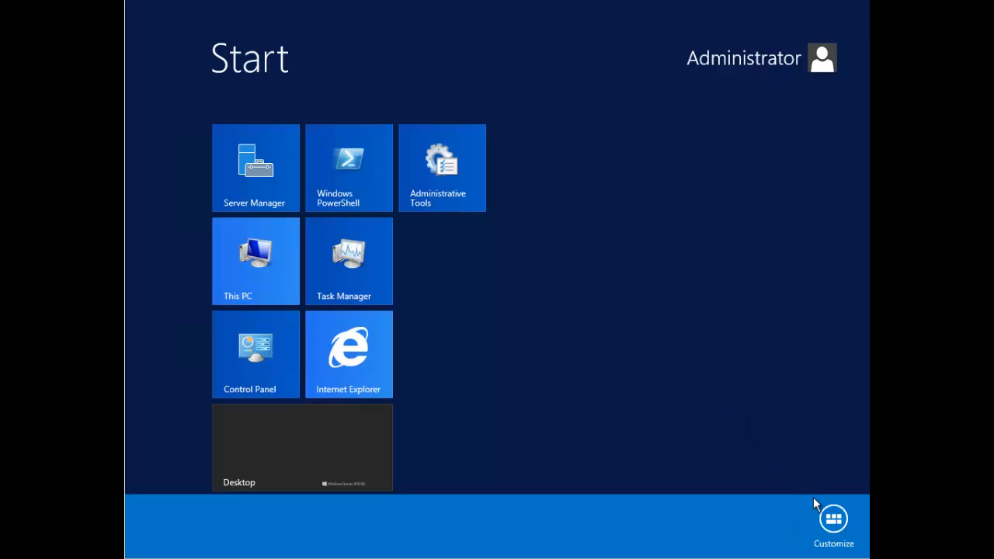
left_click(832, 520)
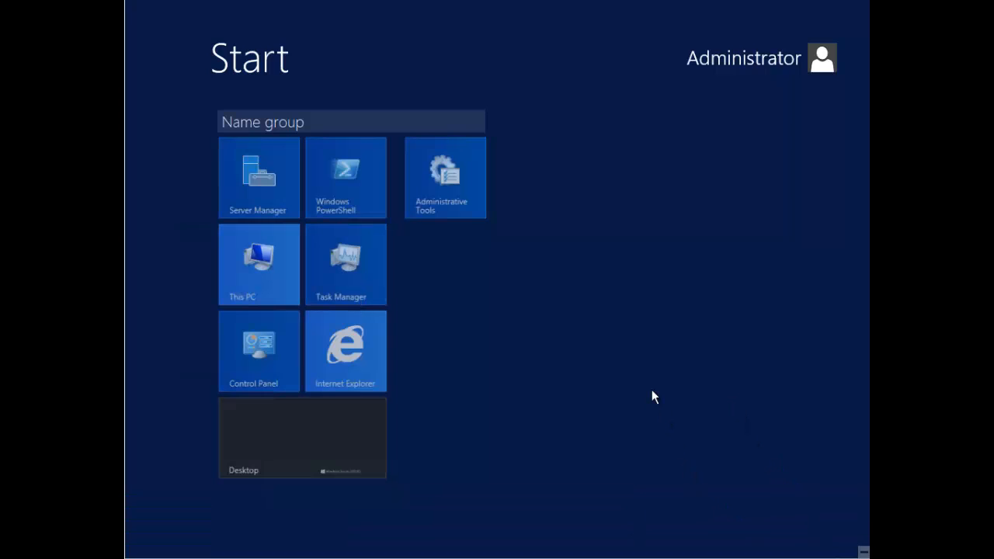
left_click(265, 122)
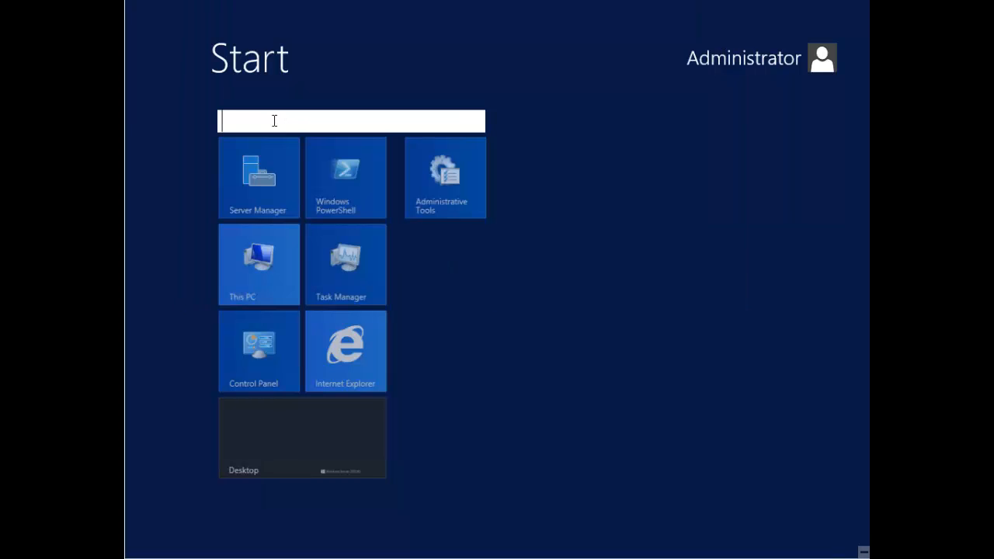
type("My Stuff")
key("Return")
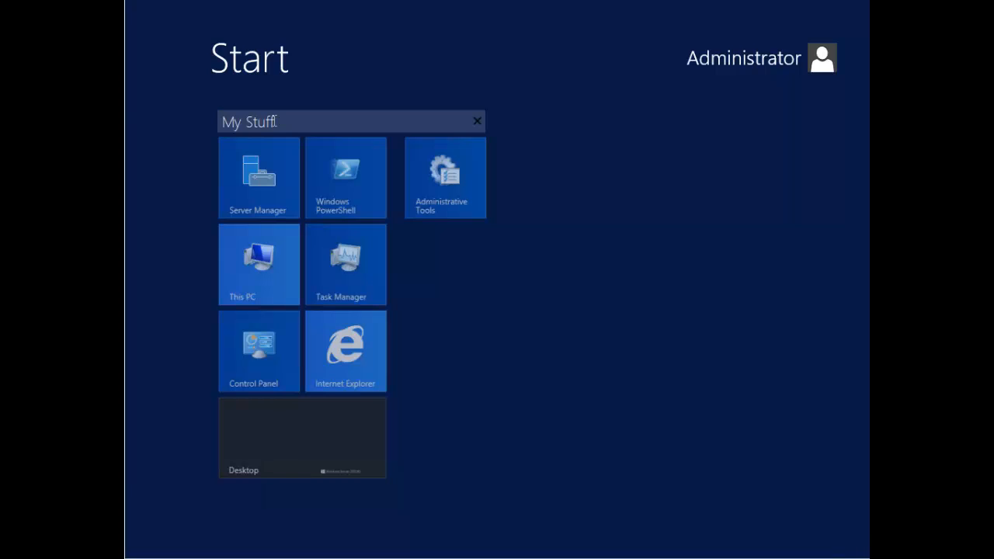
left_click(464, 239)
left_click_drag(454, 189, 519, 210)
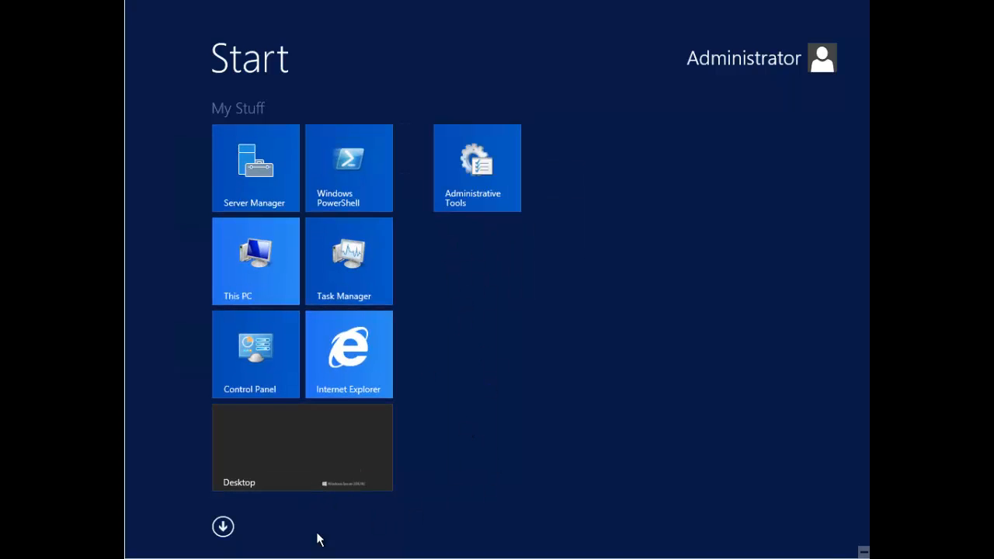
Step: Pin Windows PowerShell ISE to Start from the Apps list, then return to the desktop
left_click(223, 527)
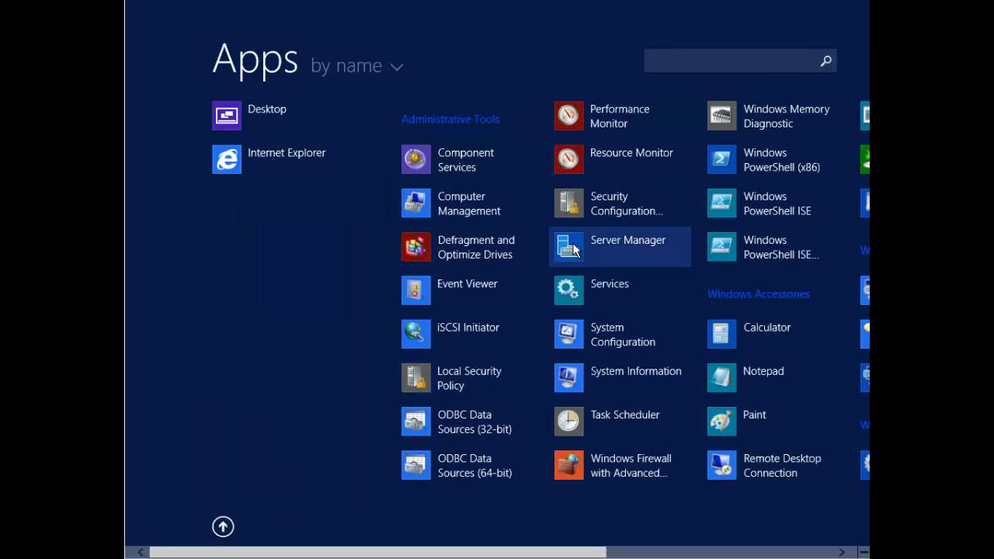
scroll(689, 225, "down", 1)
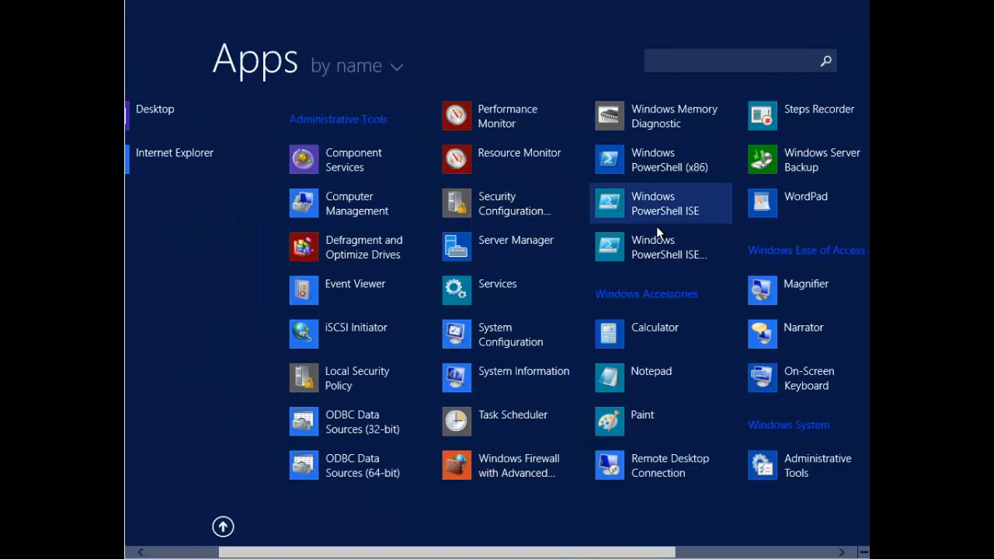
right_click(630, 197)
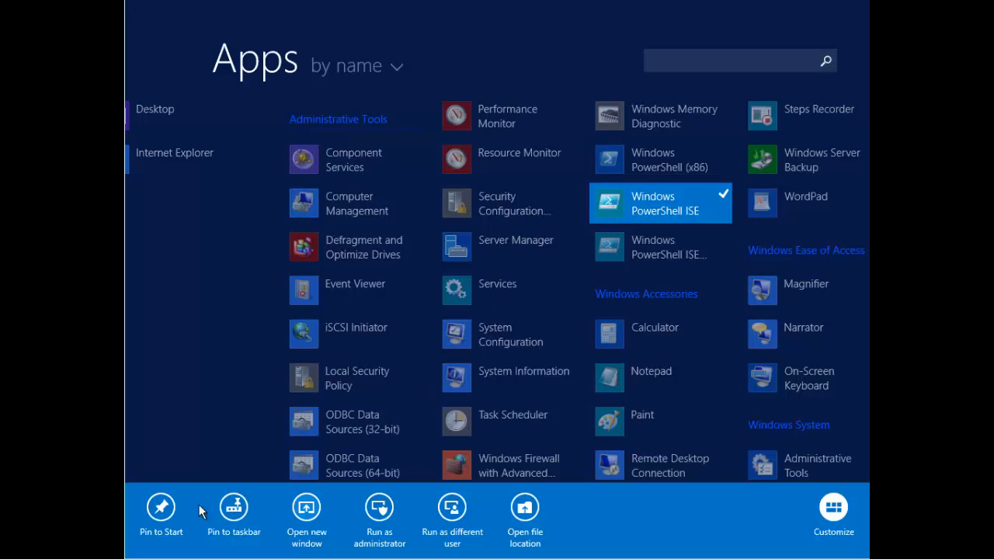
left_click(163, 509)
left_click(139, 546)
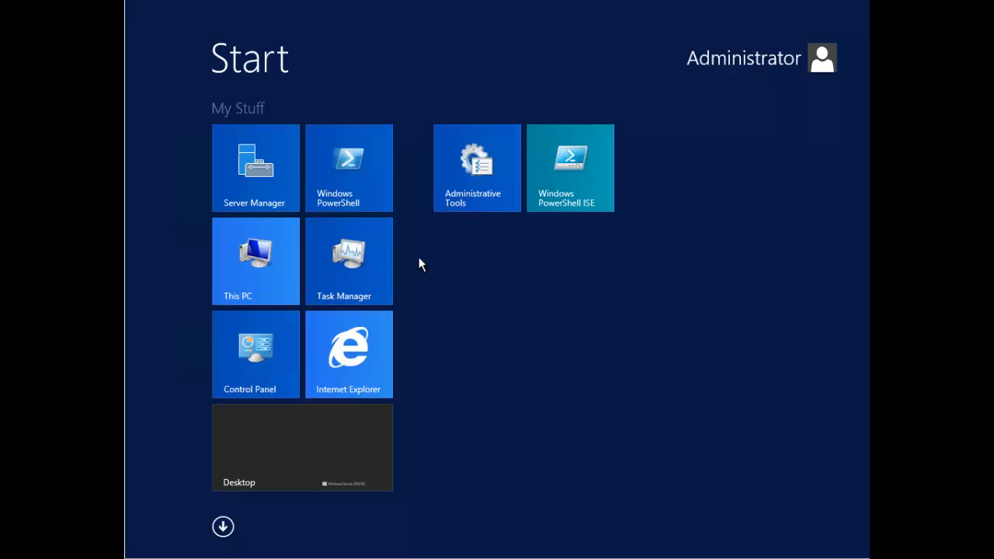
left_click(311, 445)
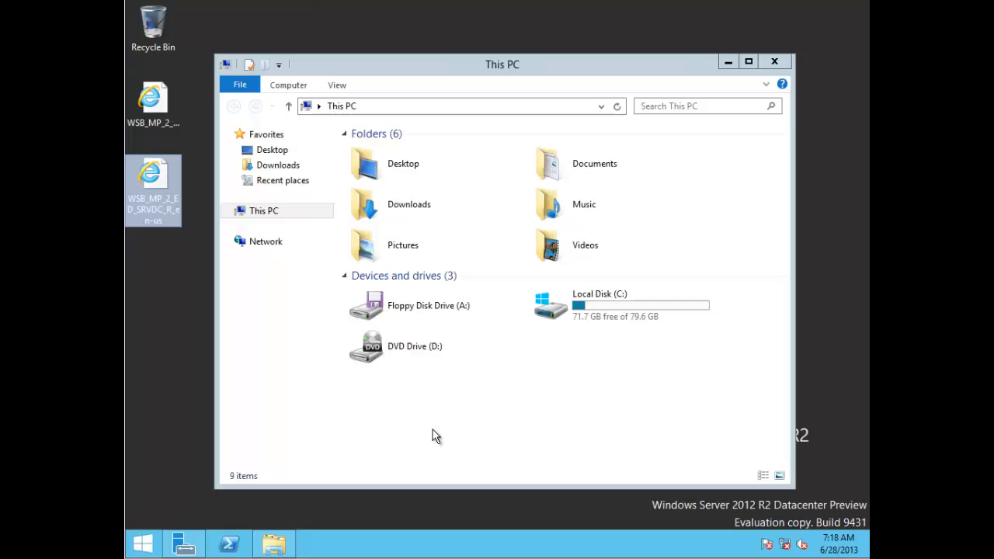
Step: Go from Start back to the desktop, select the Recycle Bin, then return to Start
left_click(142, 542)
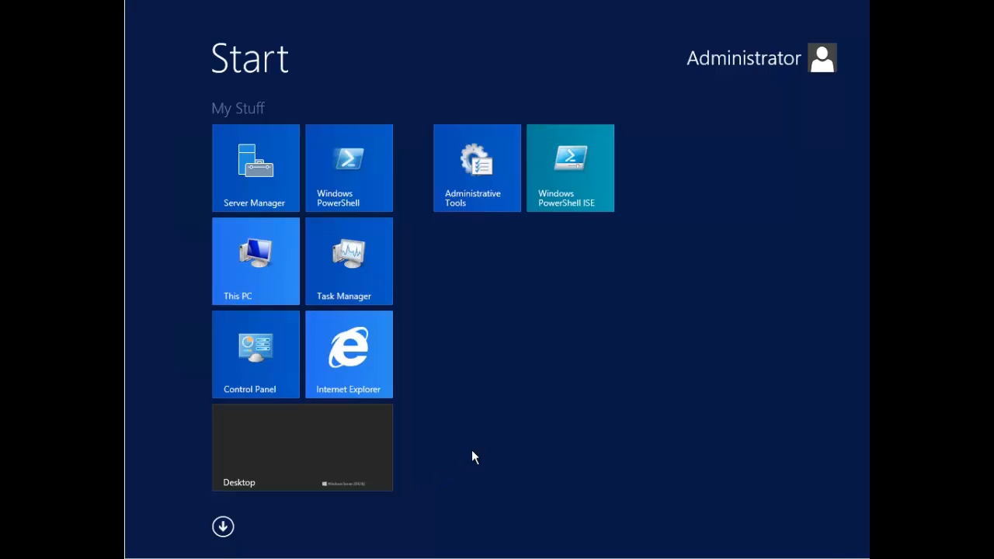
left_click(290, 483)
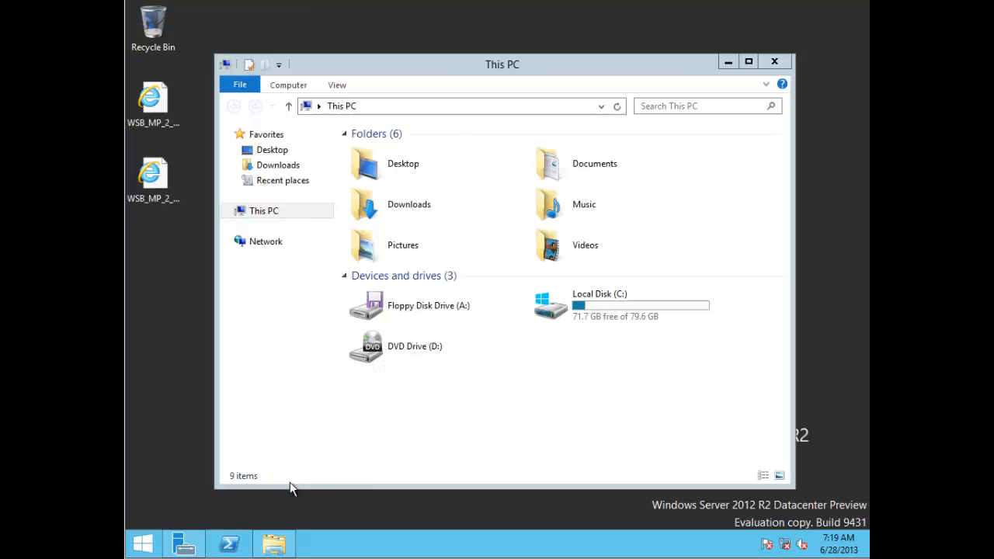
left_click(170, 452)
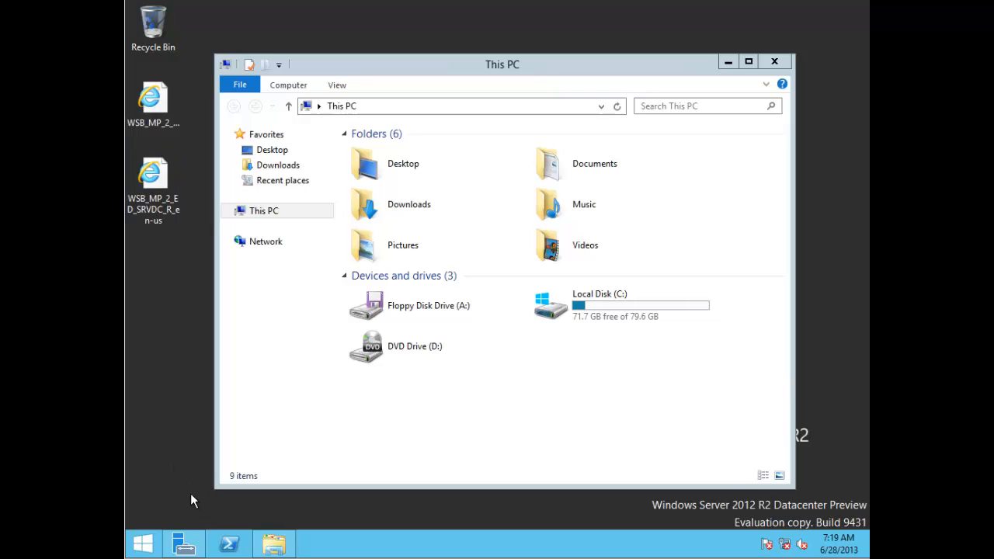
left_click(153, 27)
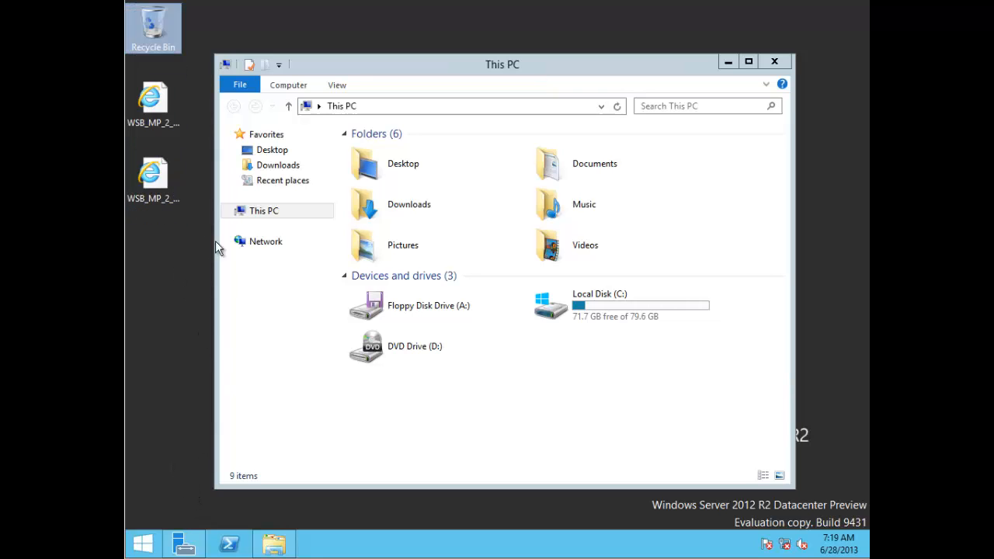
left_click(143, 544)
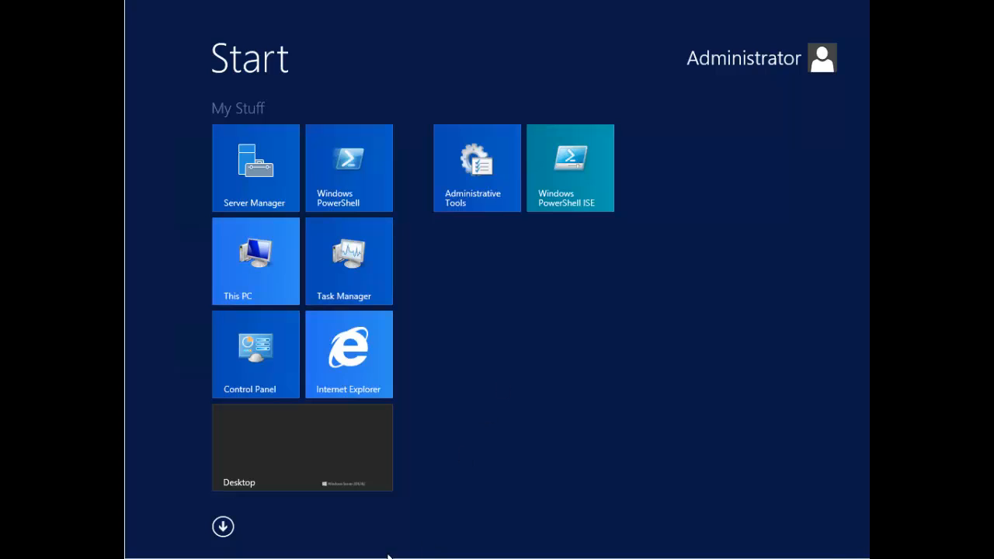
Step: Peek at the Apps list, then use semantic zoom to view all tile groups, leaving their order unchanged
left_click(224, 528)
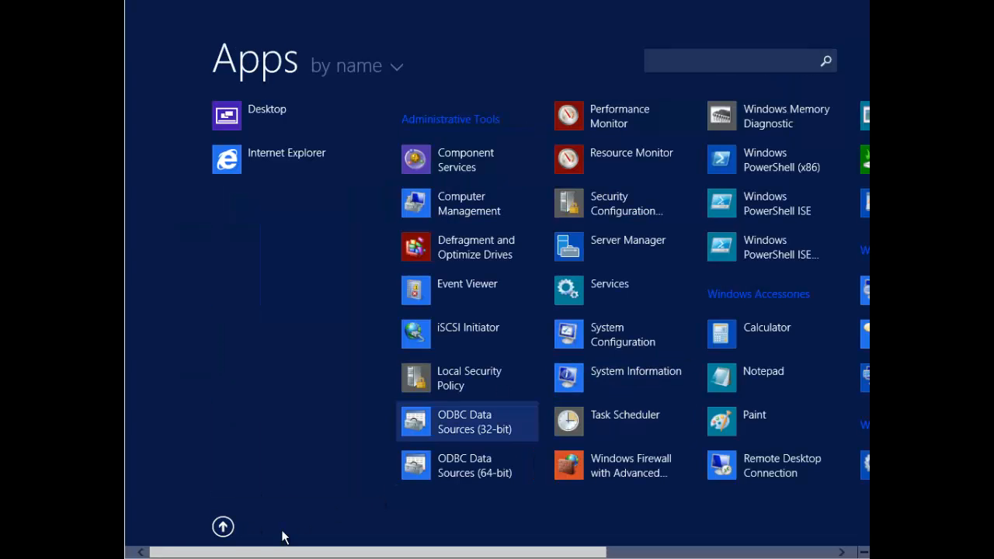
left_click(222, 533)
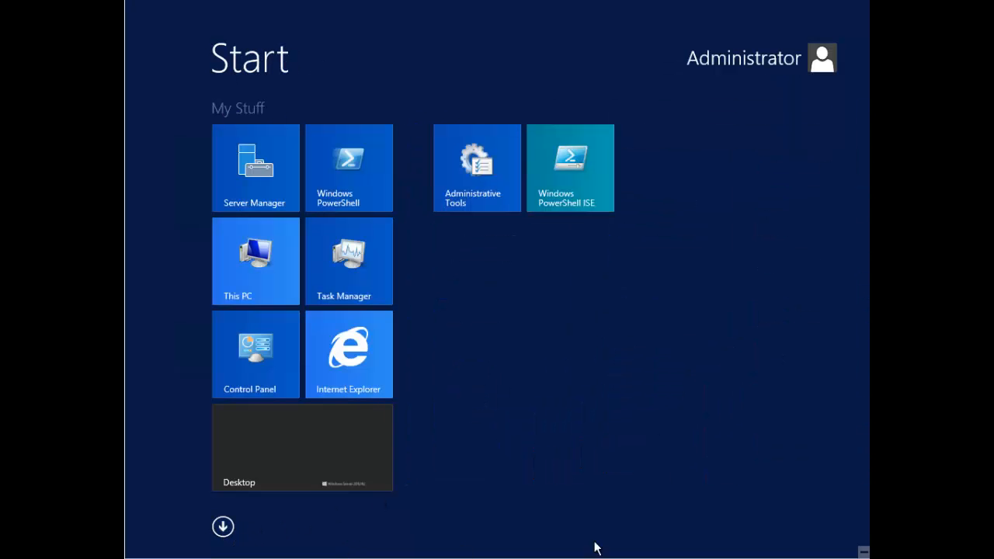
left_click(863, 554)
left_click(480, 426)
mouse_move(862, 553)
left_click(862, 553)
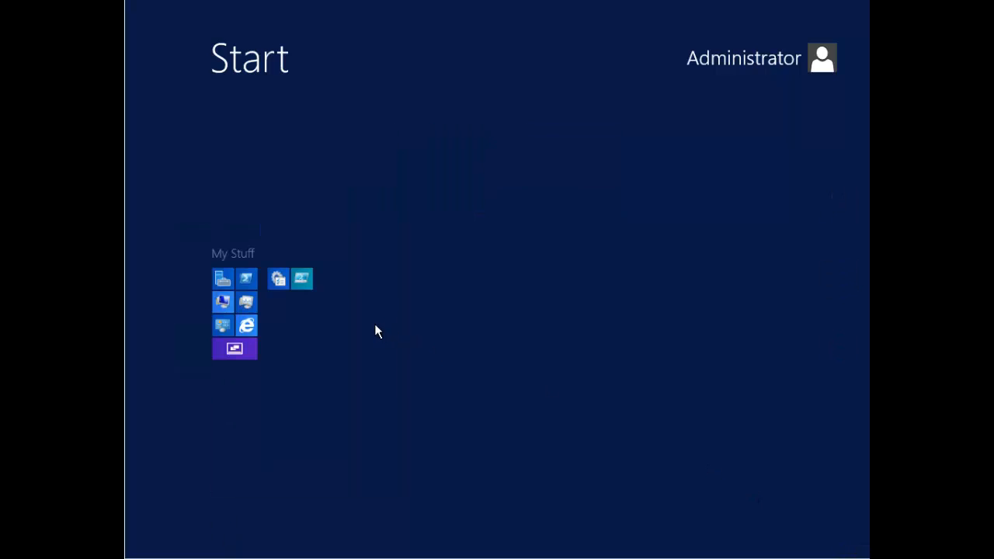
mouse_move(287, 286)
left_mouse_down()
mouse_move(213, 284)
mouse_move(299, 288)
mouse_move(296, 301)
left_mouse_up()
left_click(290, 331)
Step: Open and close Control Panel, then visit the Start screen and return to the desktop
left_click(291, 322)
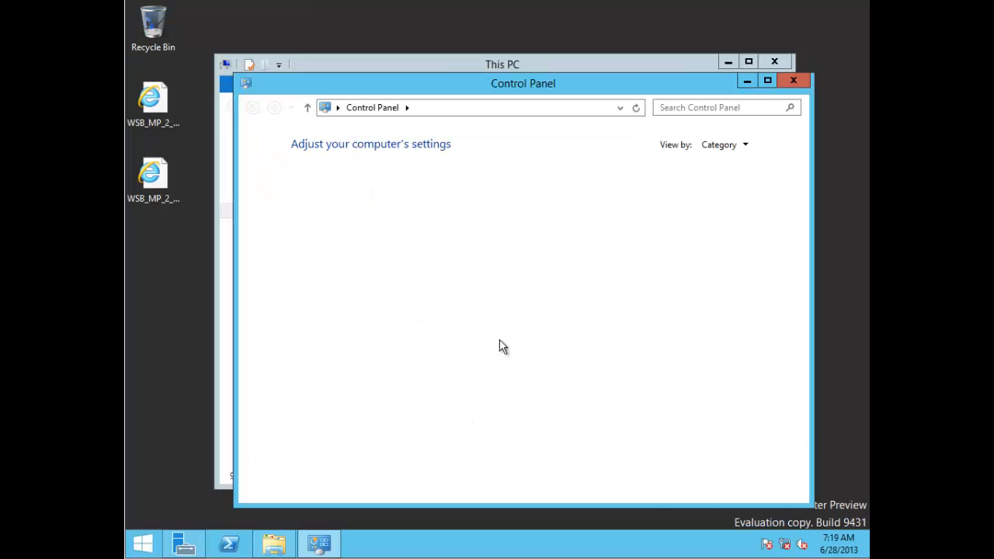
left_click(792, 80)
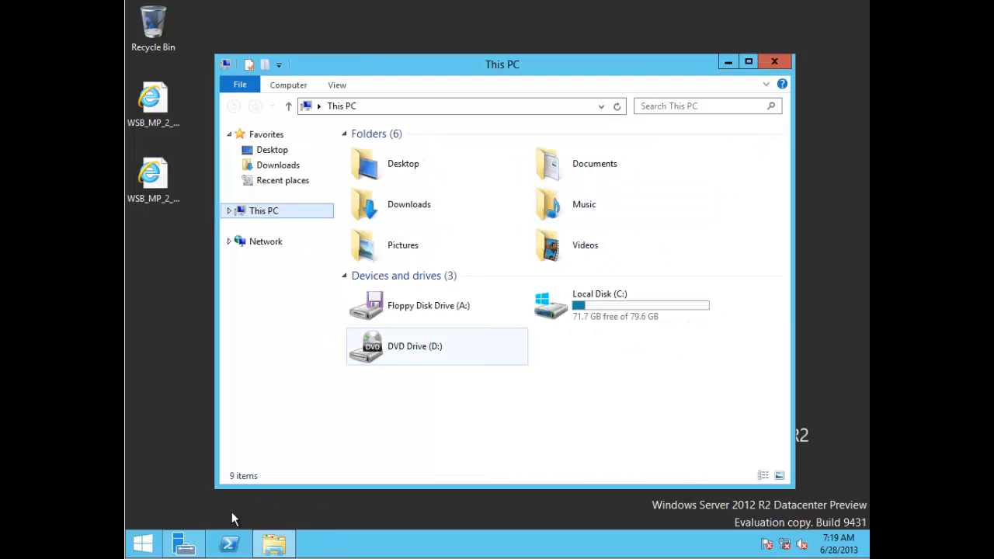
left_click(170, 496)
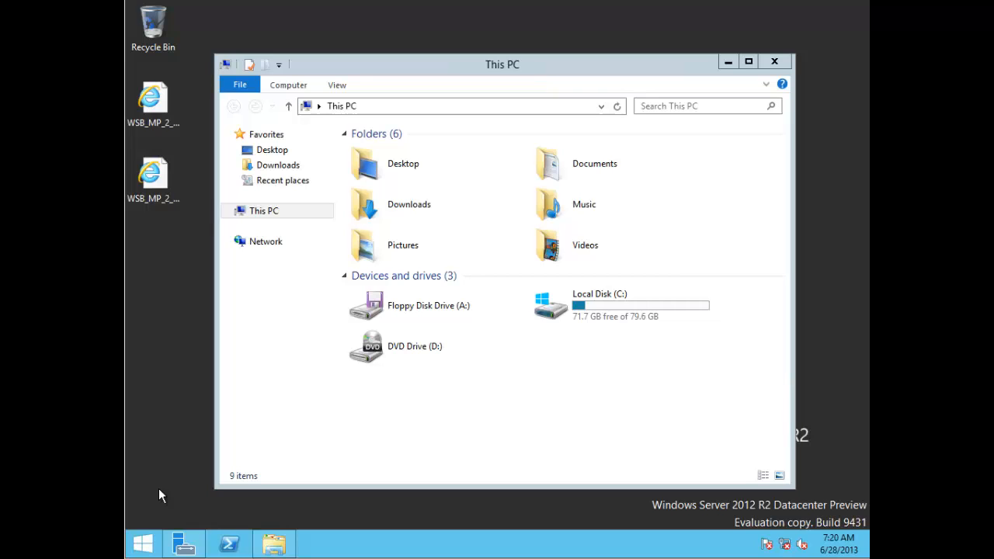
left_click(149, 552)
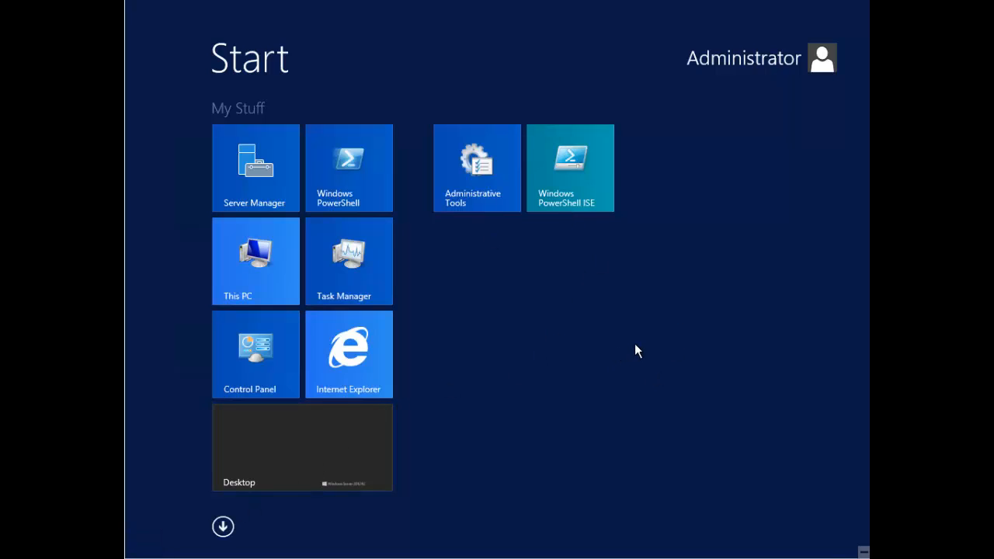
left_click(321, 453)
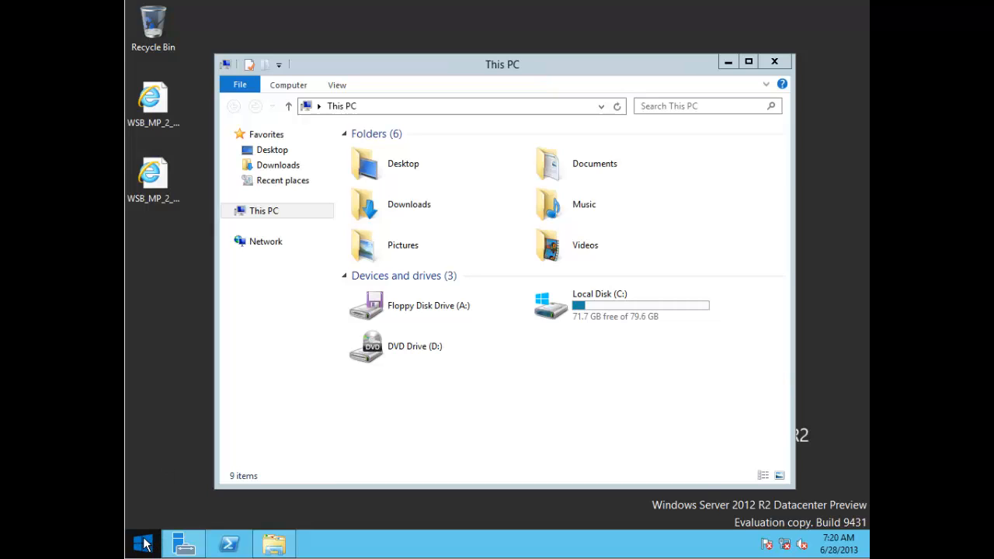
Step: Open Server Manager from the taskbar, minimize it, and focus the This PC window
left_click(186, 543)
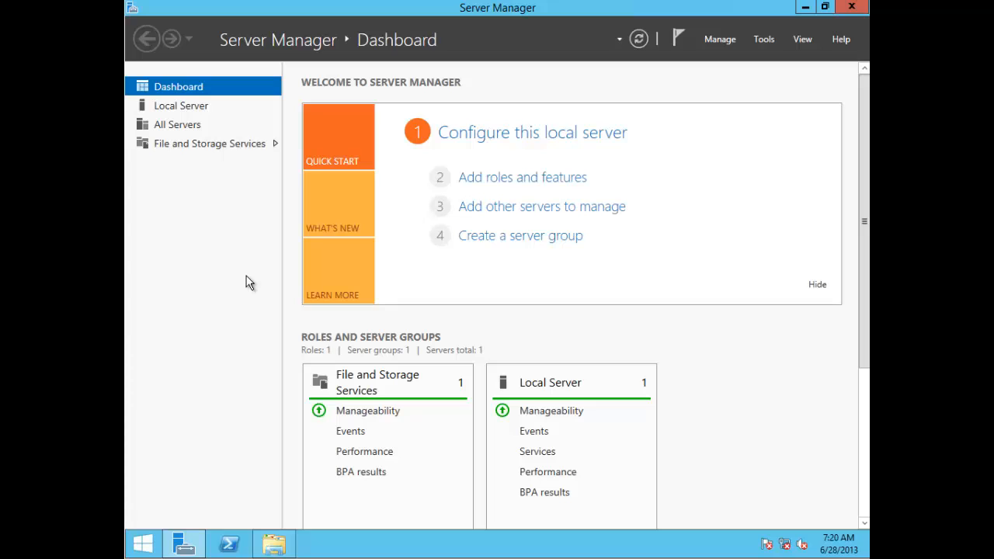
left_click(806, 8)
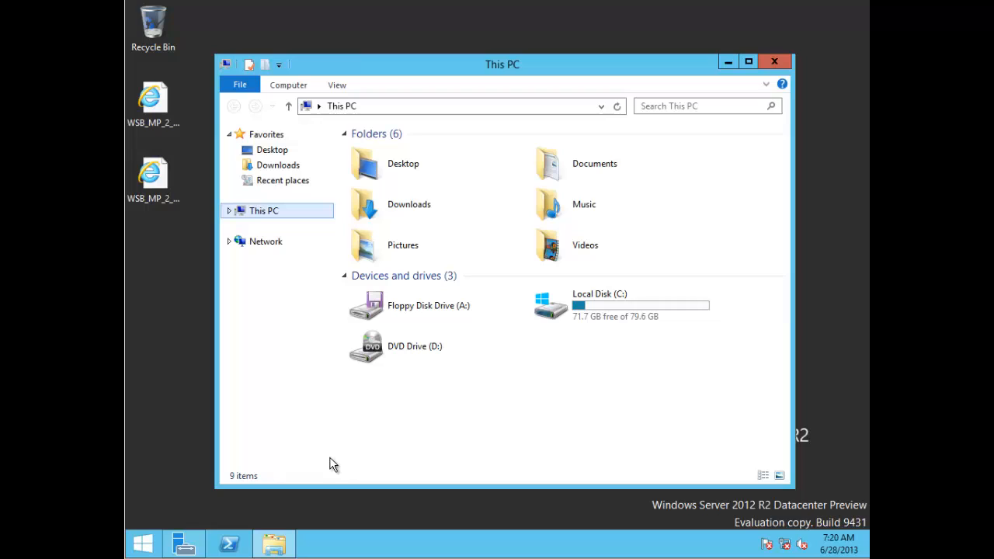
left_click(437, 420)
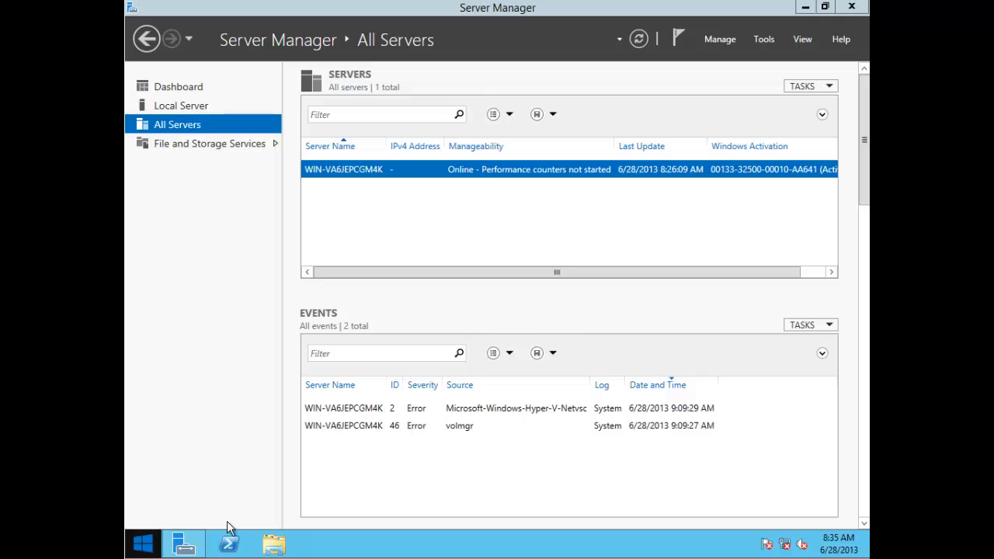
right_click(148, 546)
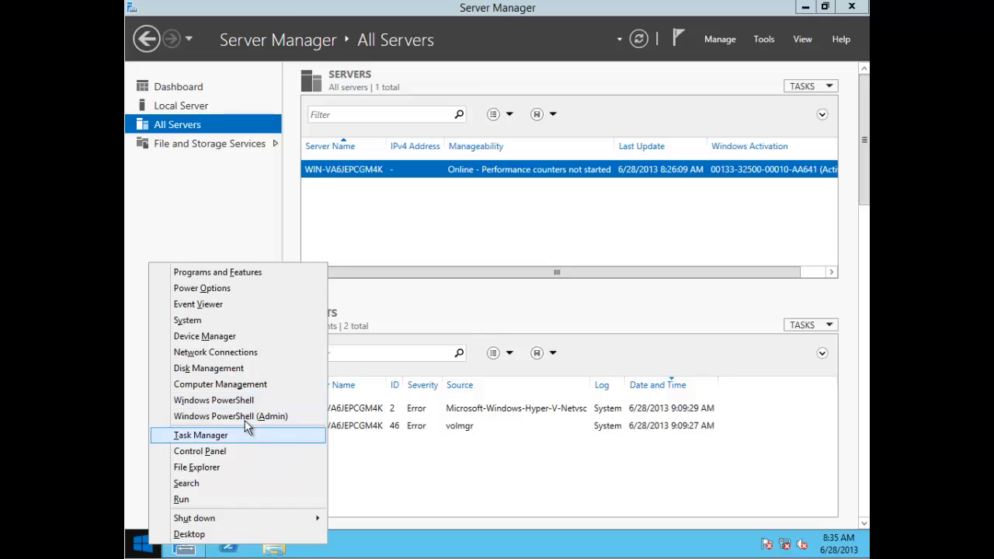
left_click(317, 414)
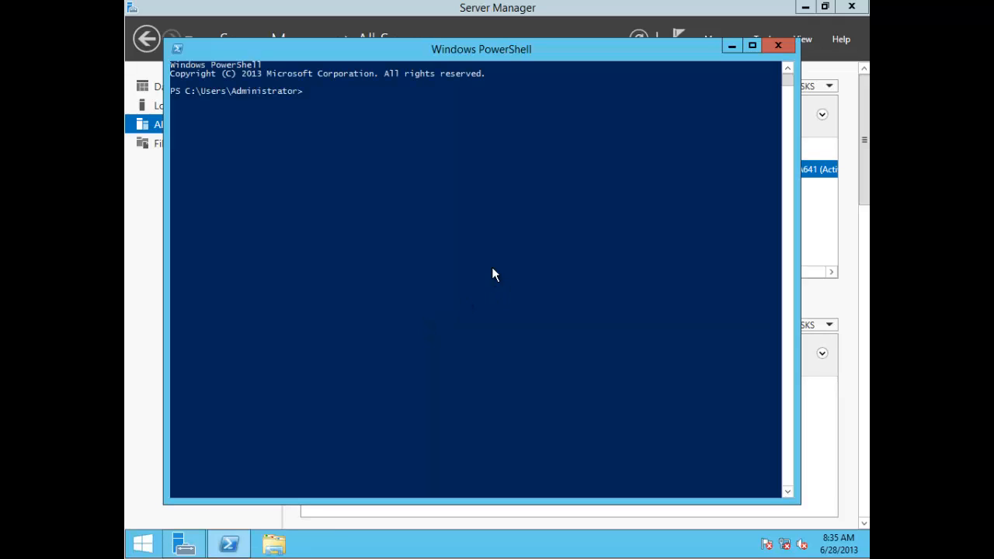
left_click(772, 44)
right_click(142, 546)
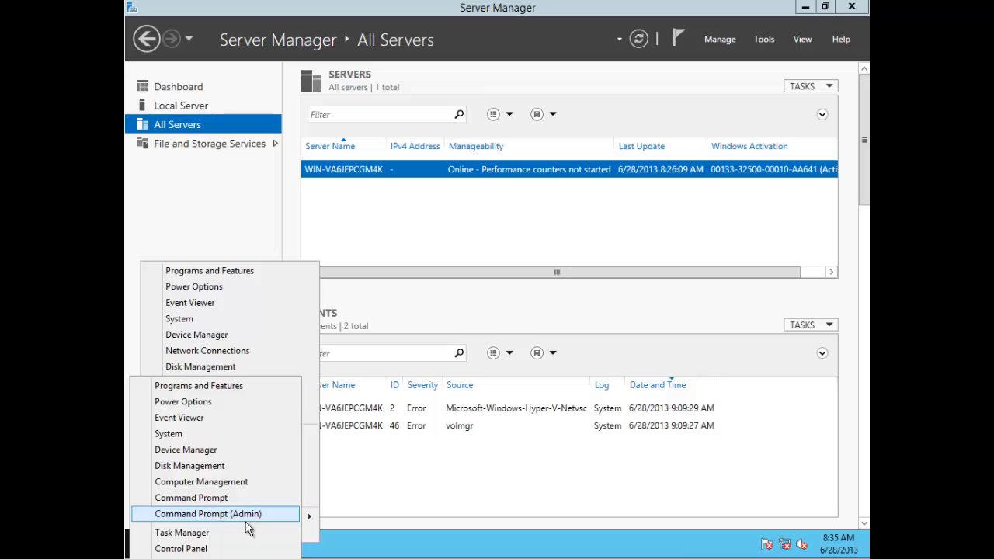
left_click(364, 547)
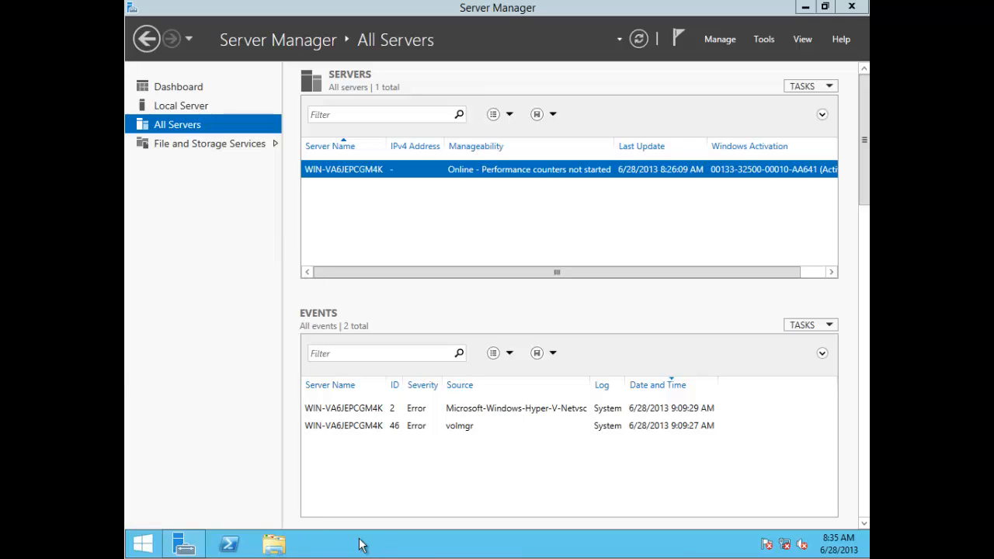
right_click(149, 549)
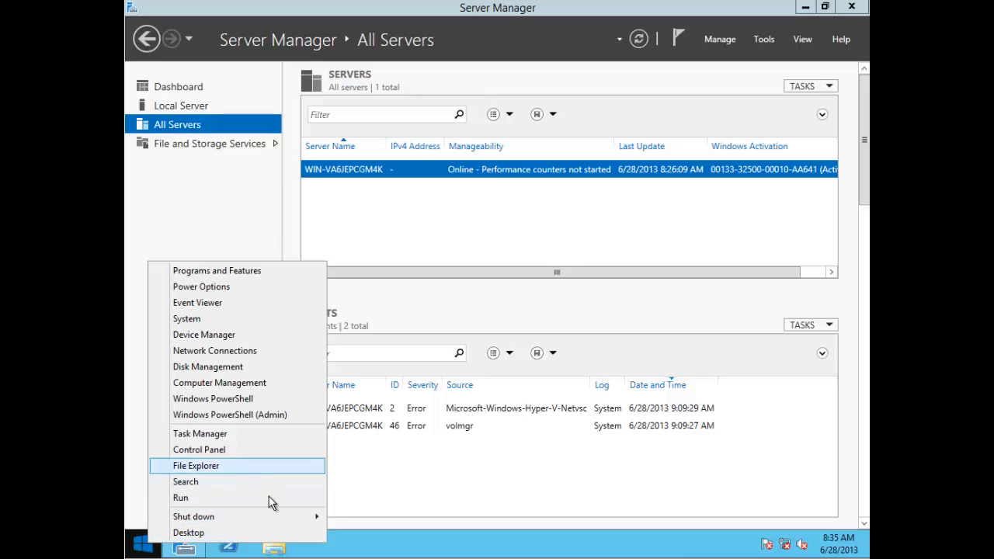
mouse_move(244, 520)
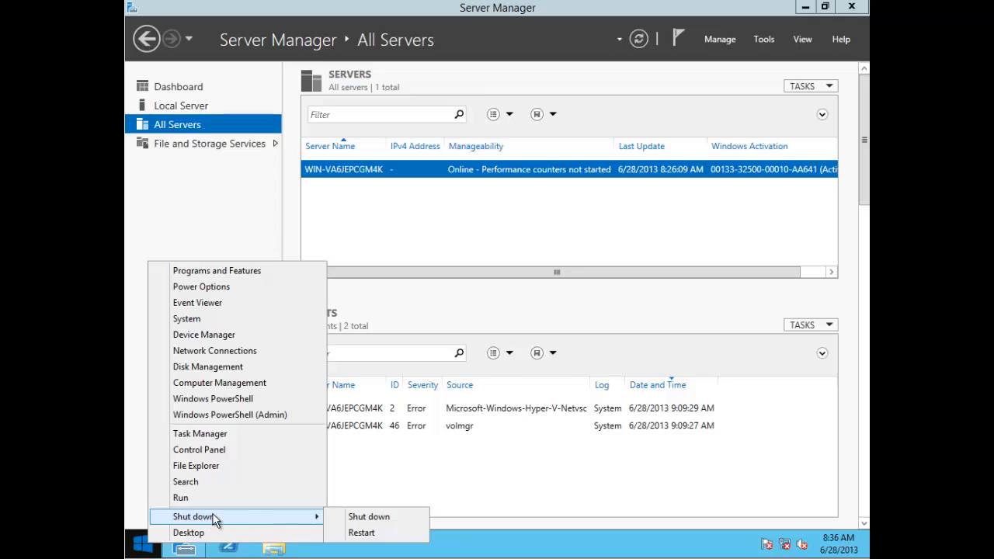
left_click(521, 547)
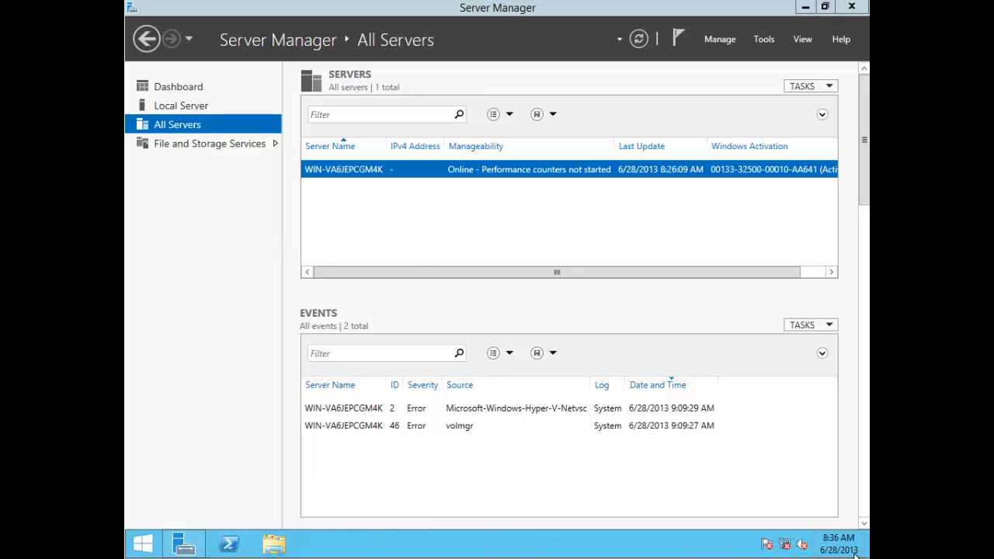
mouse_move(857, 534)
left_click(837, 359)
left_click(742, 462)
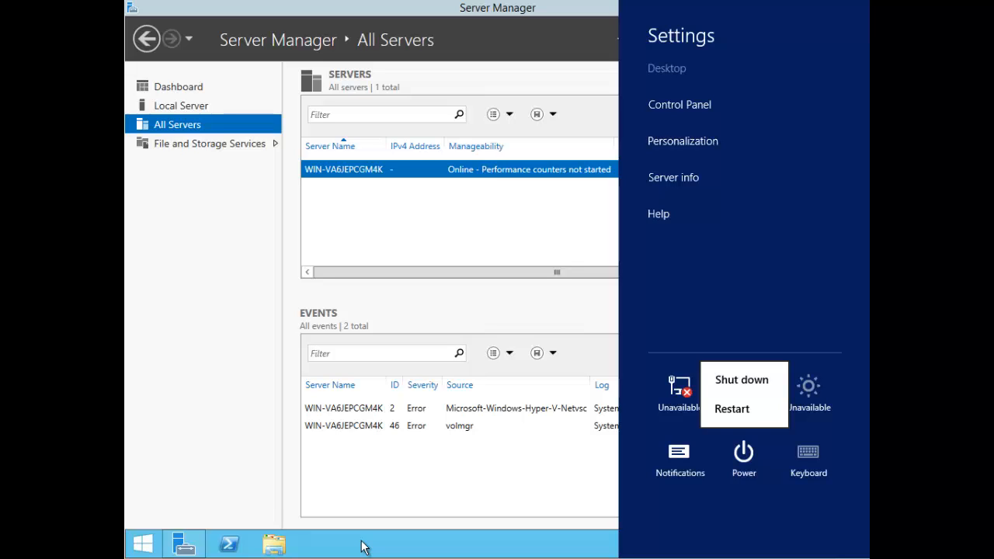
key("Escape")
key("Escape")
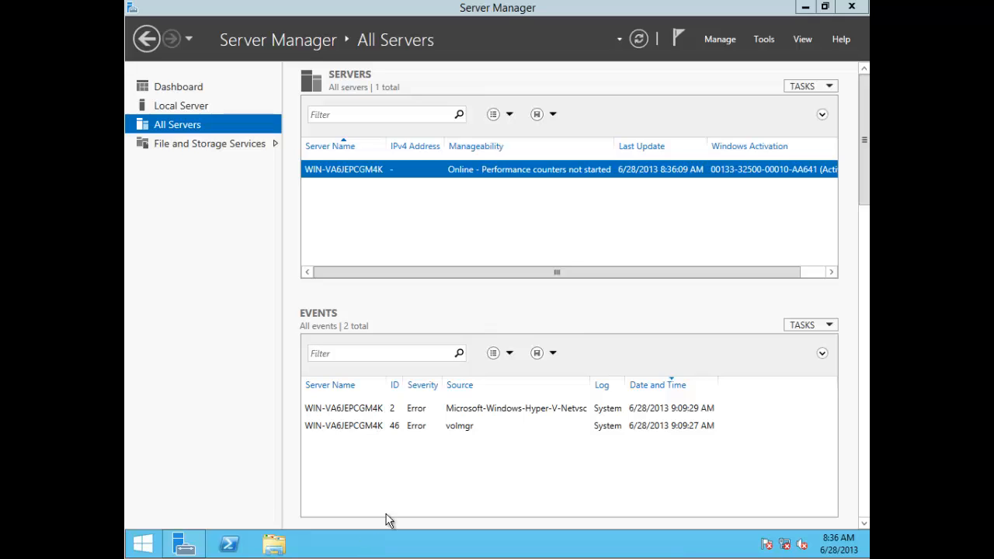
Step: Start Add Roles and Features from the Manage menu and advance to the server roles list
left_click(717, 40)
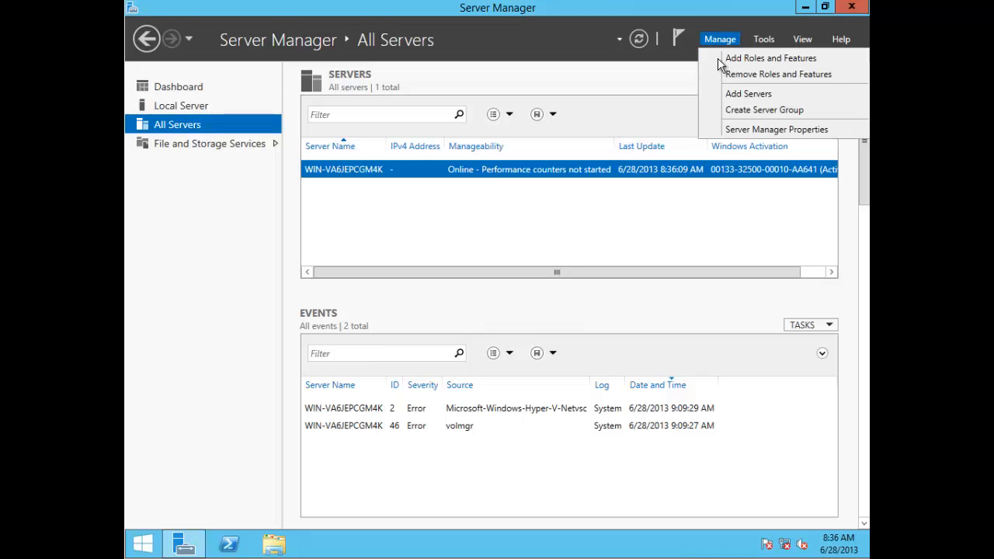
left_click(726, 59)
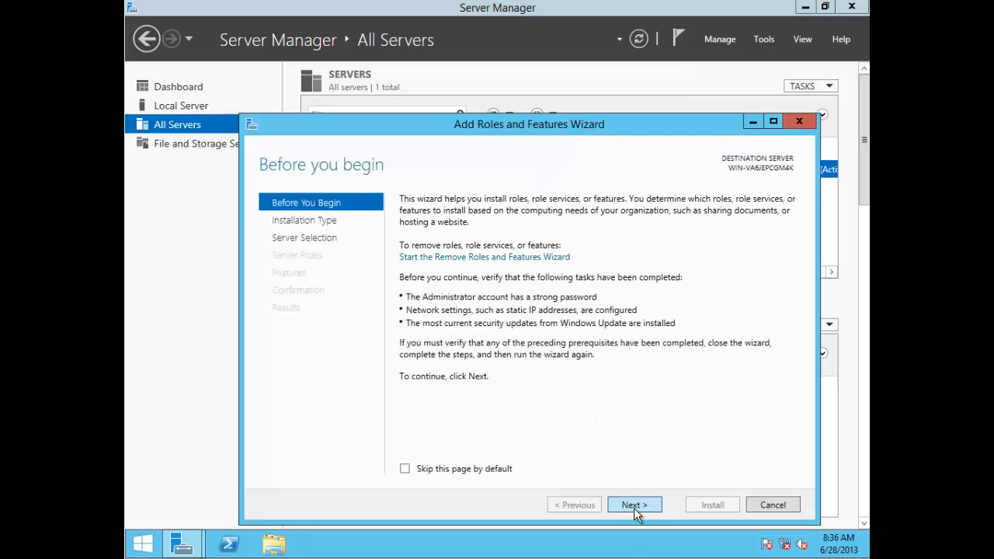
left_click(633, 506)
left_click(635, 506)
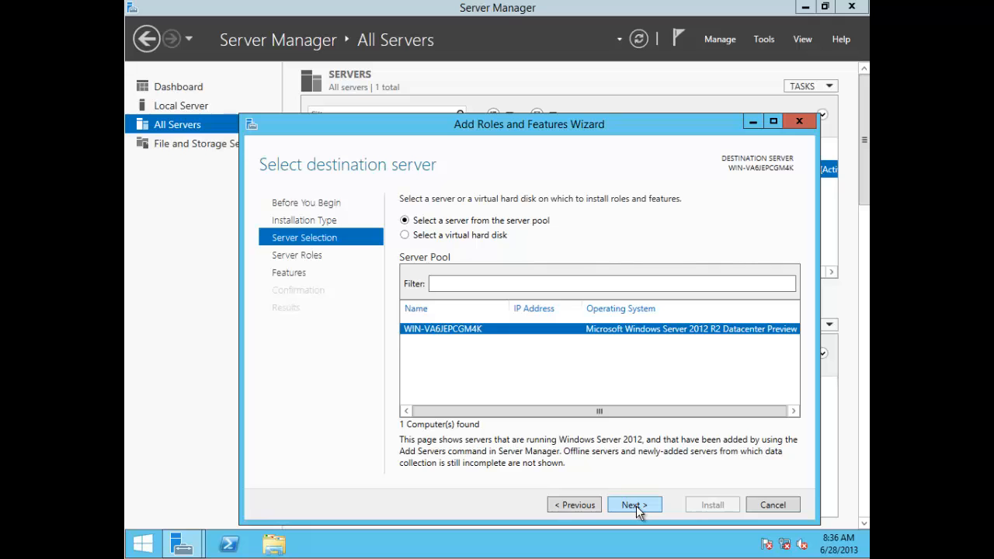
left_click(635, 505)
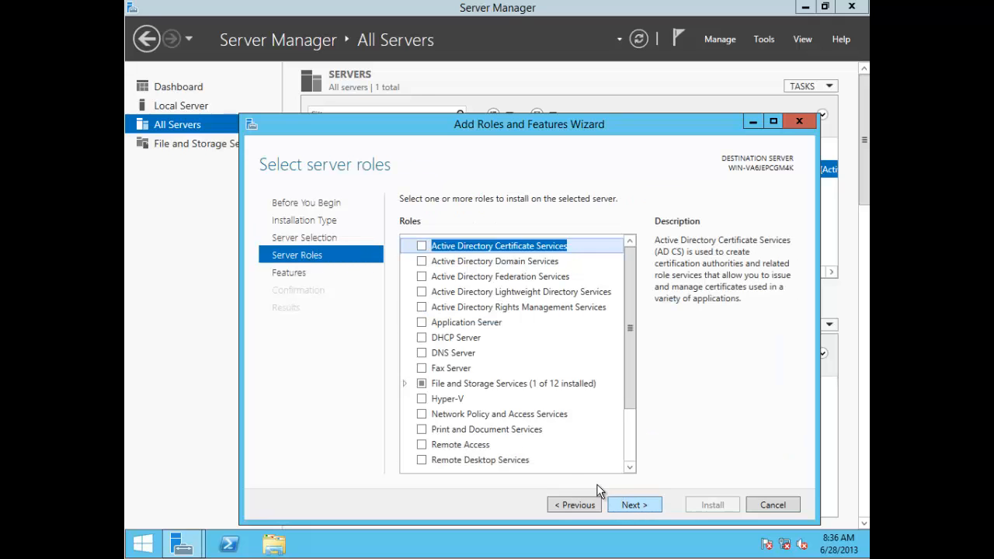
Step: Expand File and Storage Services, collapse it, then expand it again
double_click(497, 384)
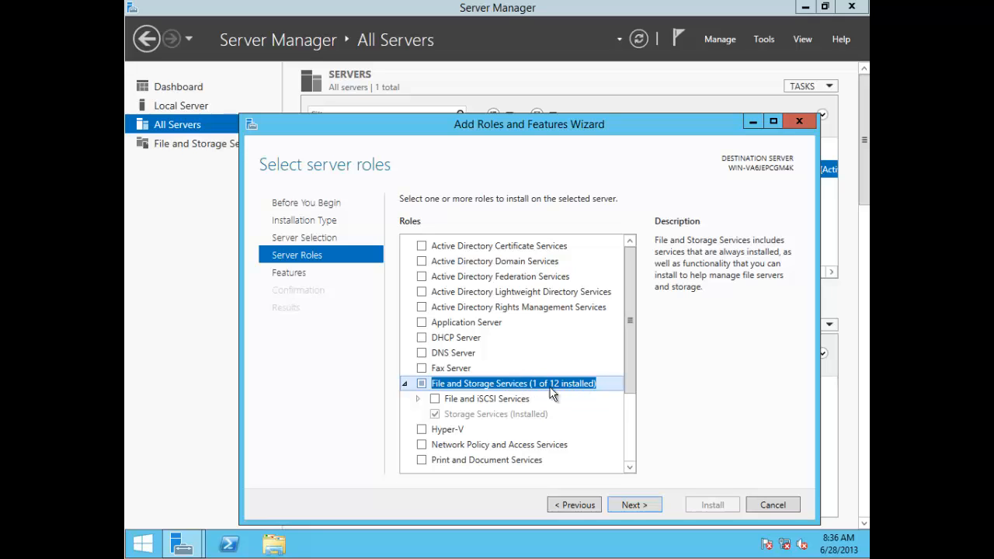
left_click(404, 384)
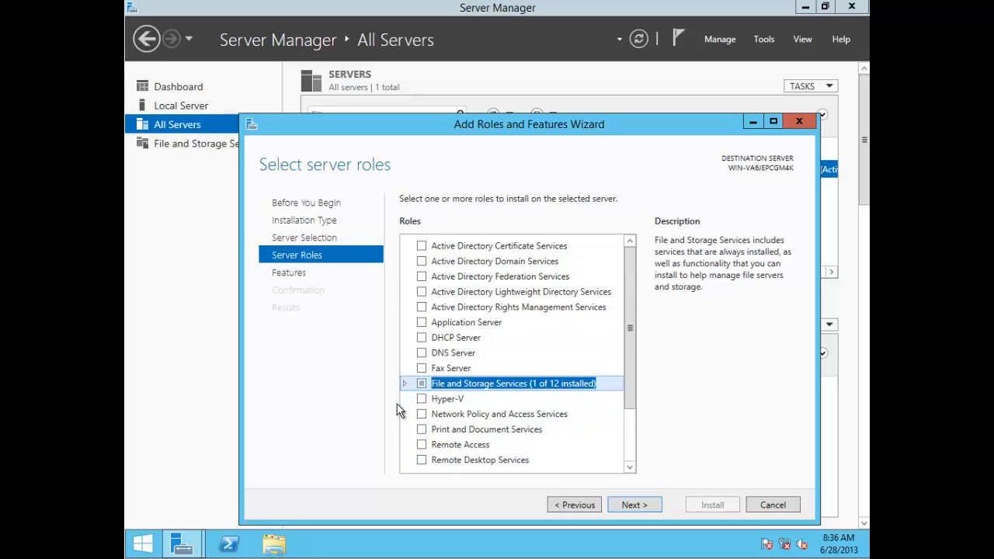
left_click(404, 383)
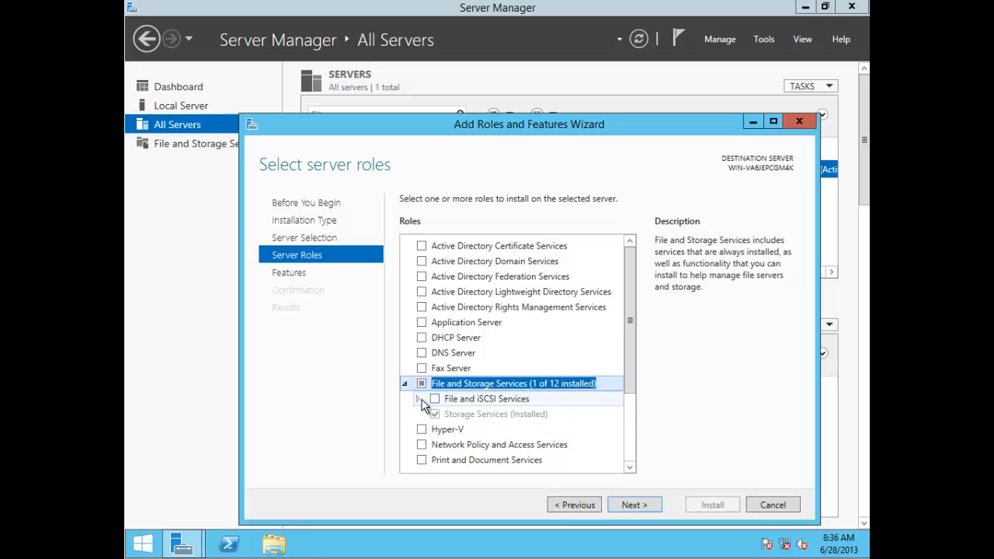
left_click(417, 399)
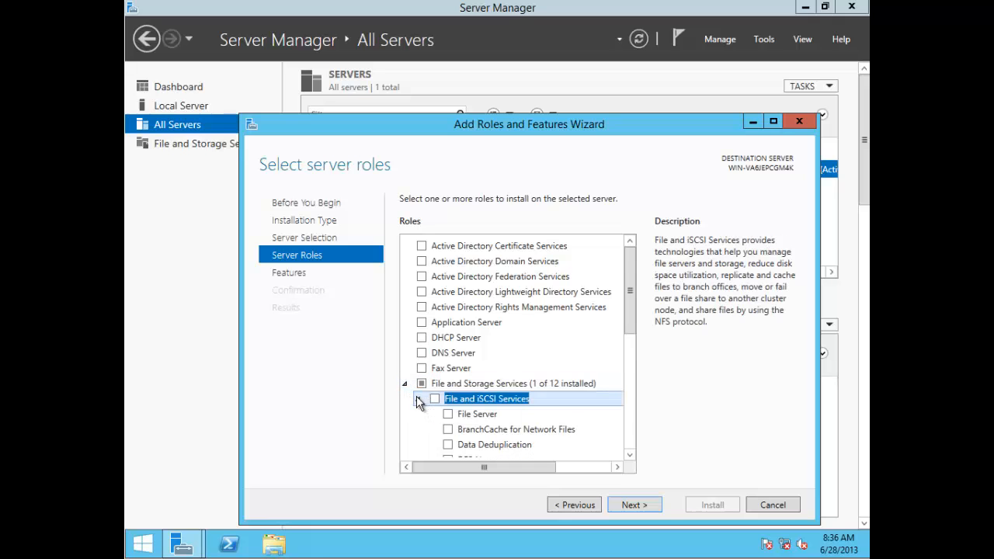
scroll(425, 393, "down", 3)
scroll(428, 396, "down", 1)
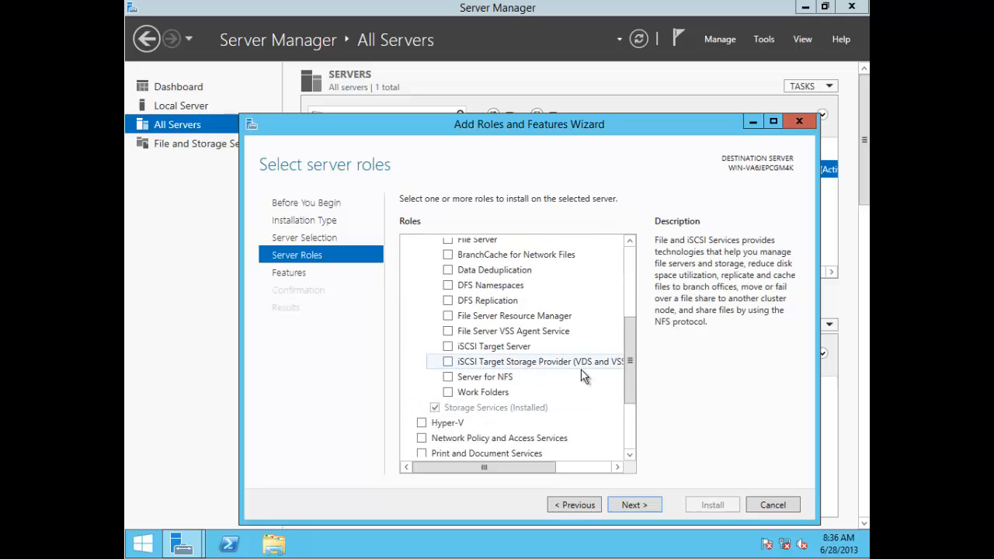
scroll(598, 373, "up", 1)
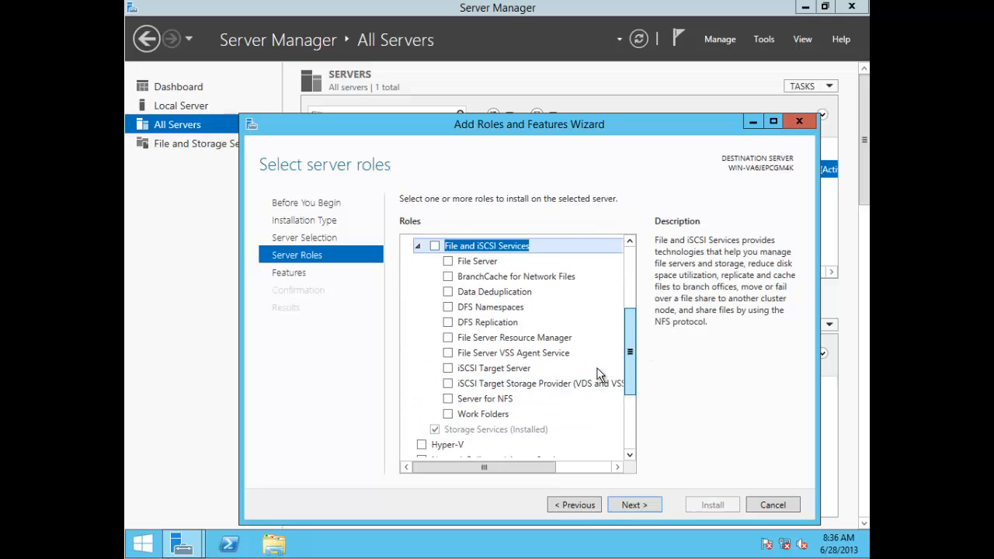
left_click(488, 415)
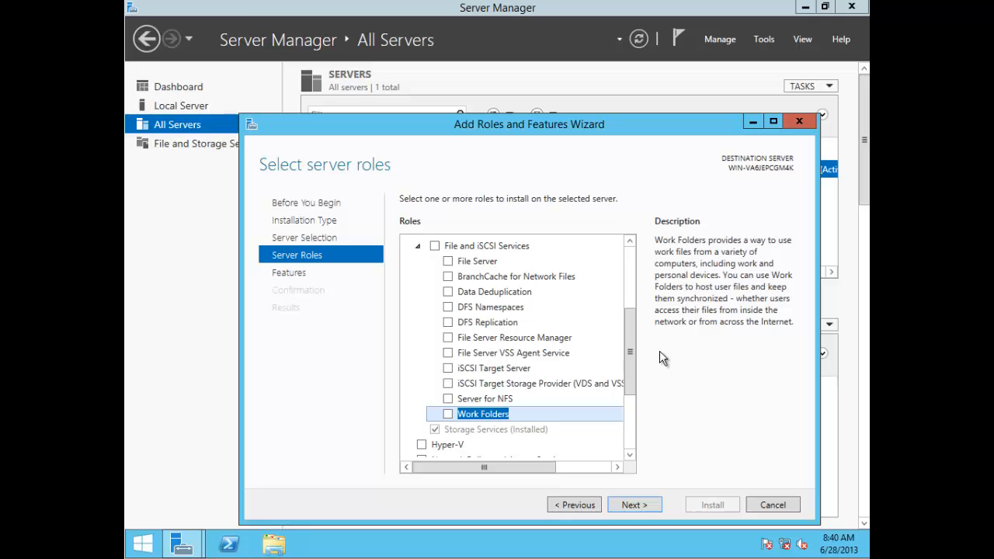
left_click_drag(632, 332, 630, 327)
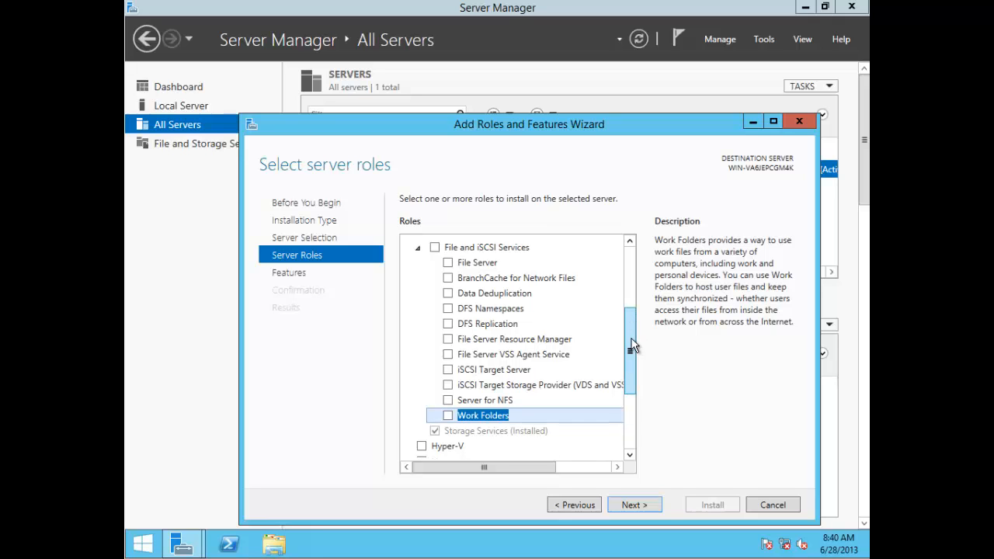
left_click(417, 247)
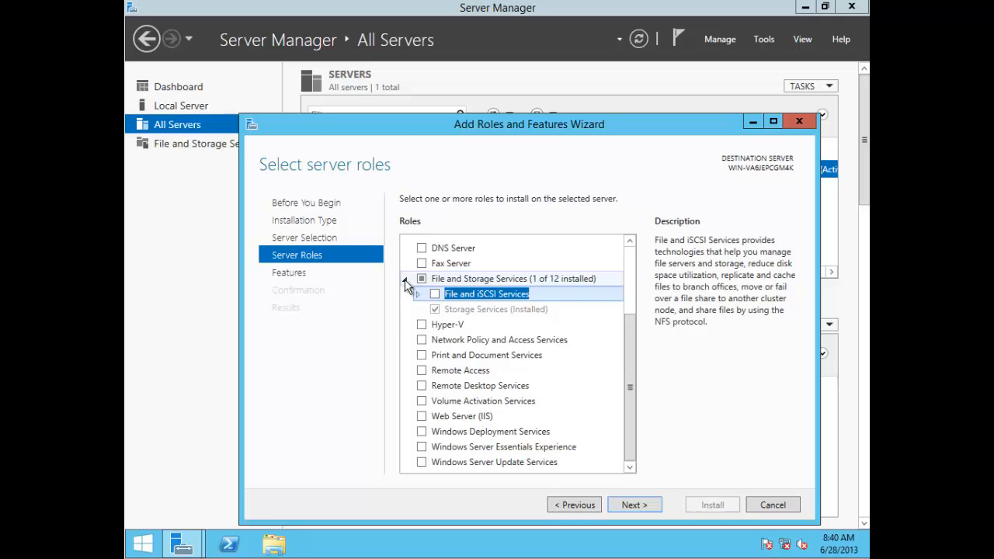
Step: Collapse File and Storage Services and select Windows Server Essentials Experience to read its description
left_click(404, 279)
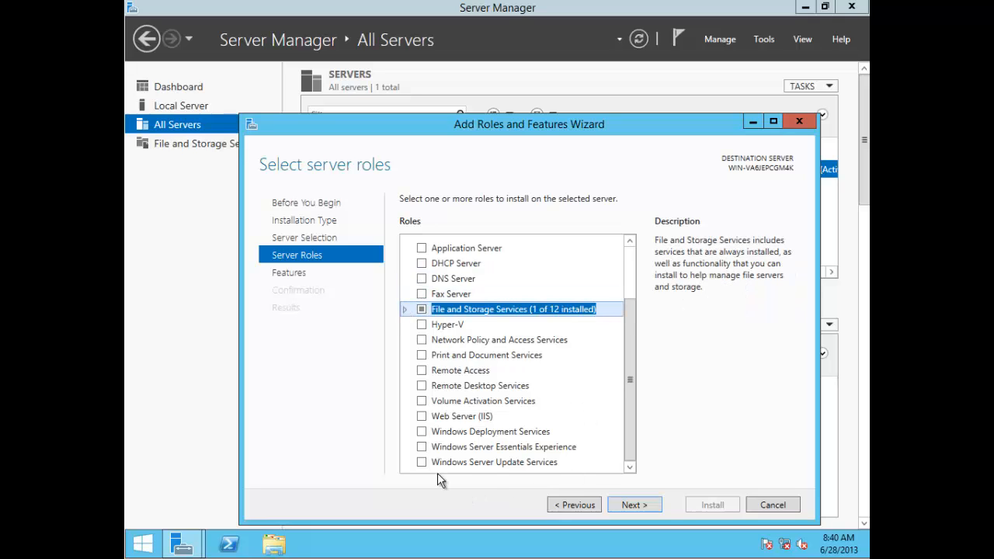
left_click(466, 449)
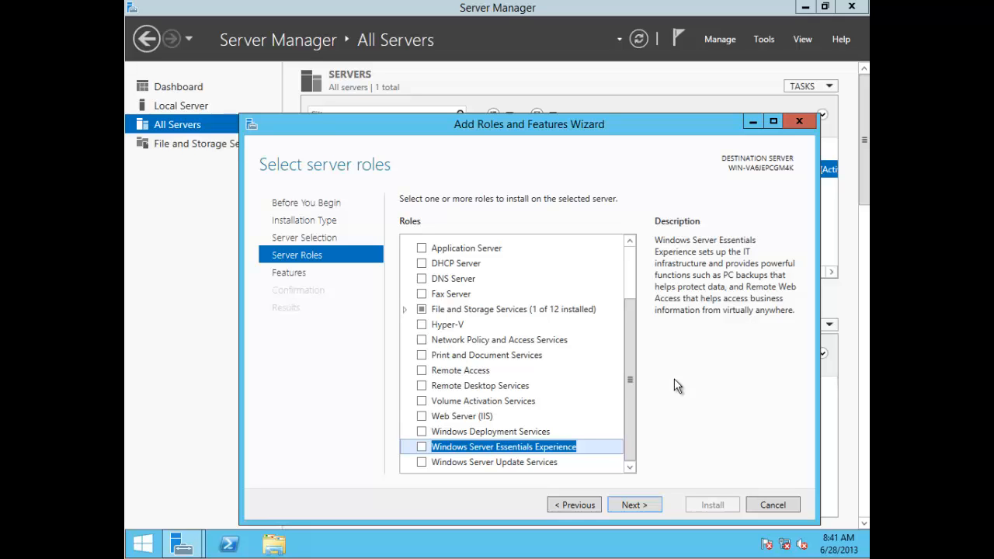
left_click(421, 447)
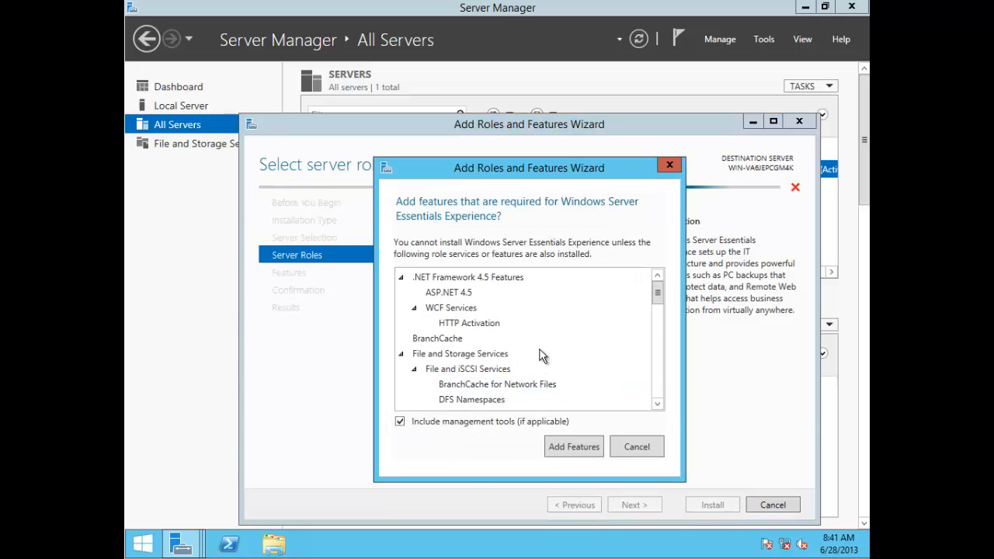
left_click_drag(661, 300, 662, 367)
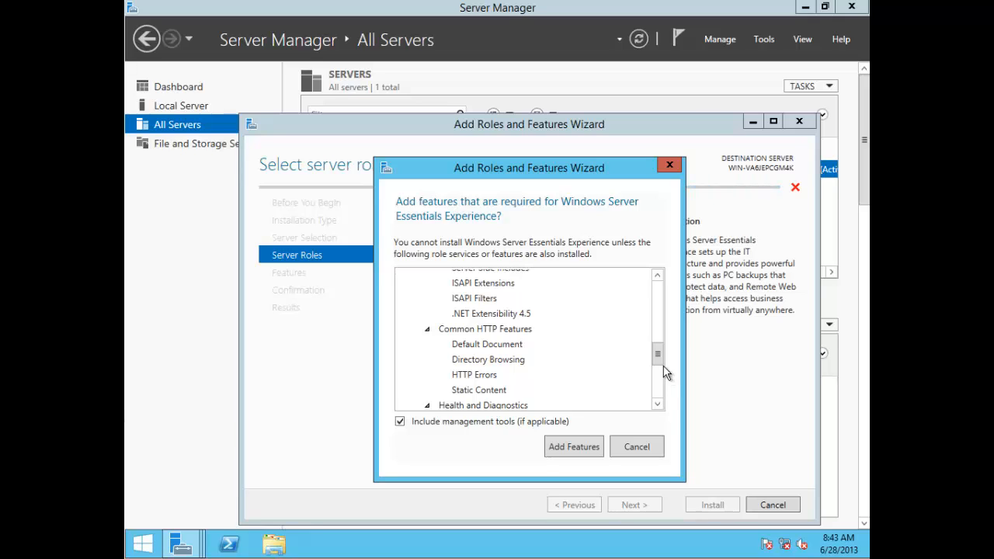
left_click(640, 444)
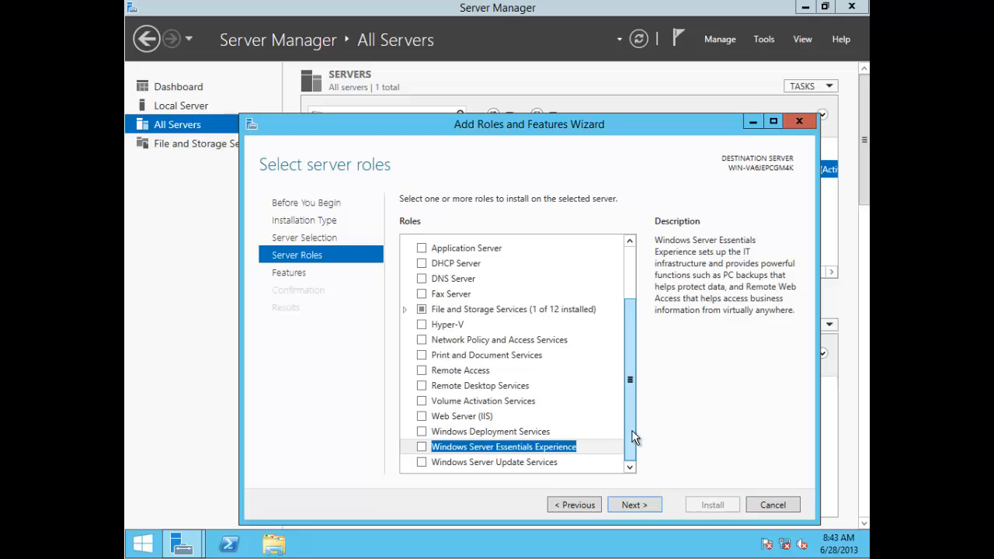
Step: Scroll the Roles list back to the top and drag the wizard window up and left
mouse_move(632, 426)
left_mouse_down()
mouse_move(624, 313)
mouse_move(641, 411)
left_mouse_up()
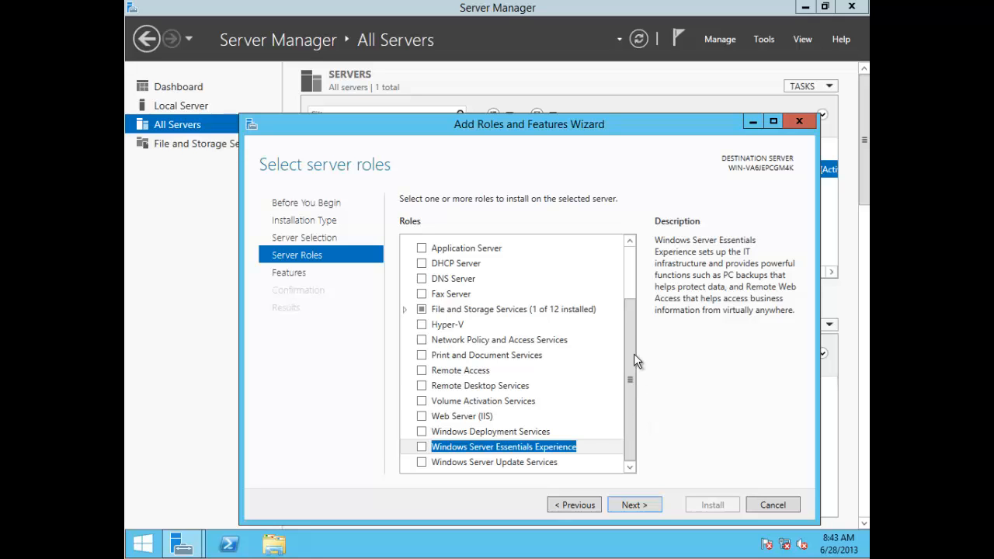
left_click_drag(634, 353, 630, 305)
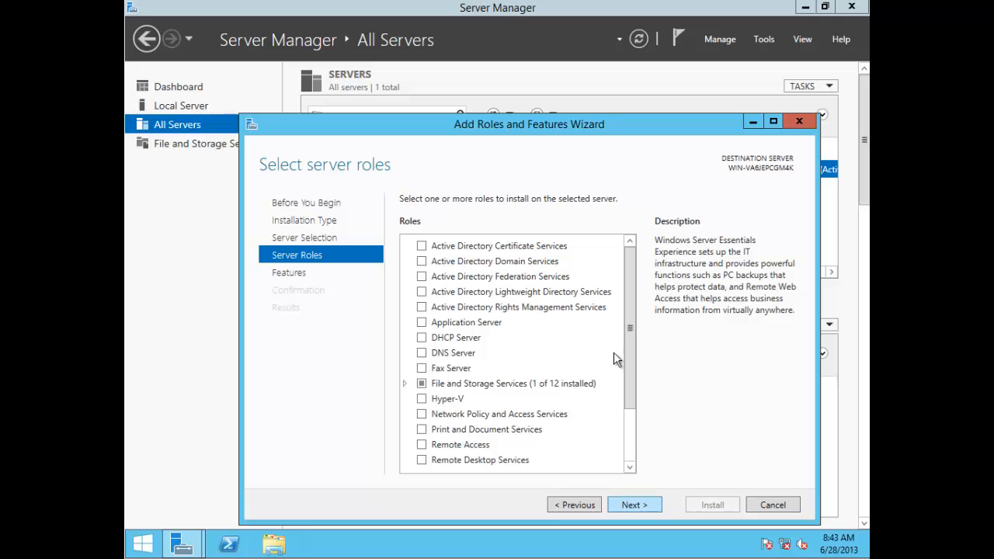
left_click_drag(519, 124, 450, 76)
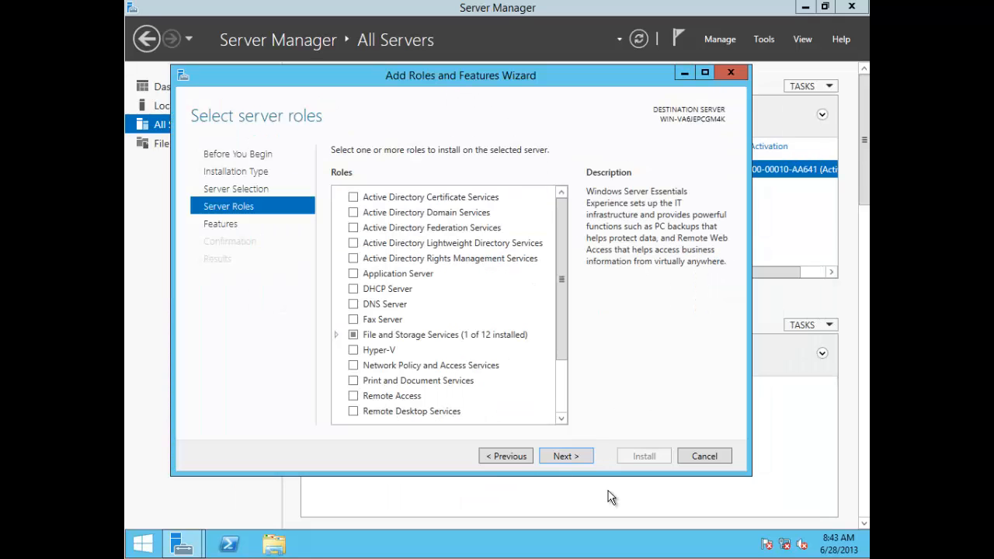
Step: Go to the Features page, expand .NET Framework 4.5 Features, and return to server roles
left_click(567, 456)
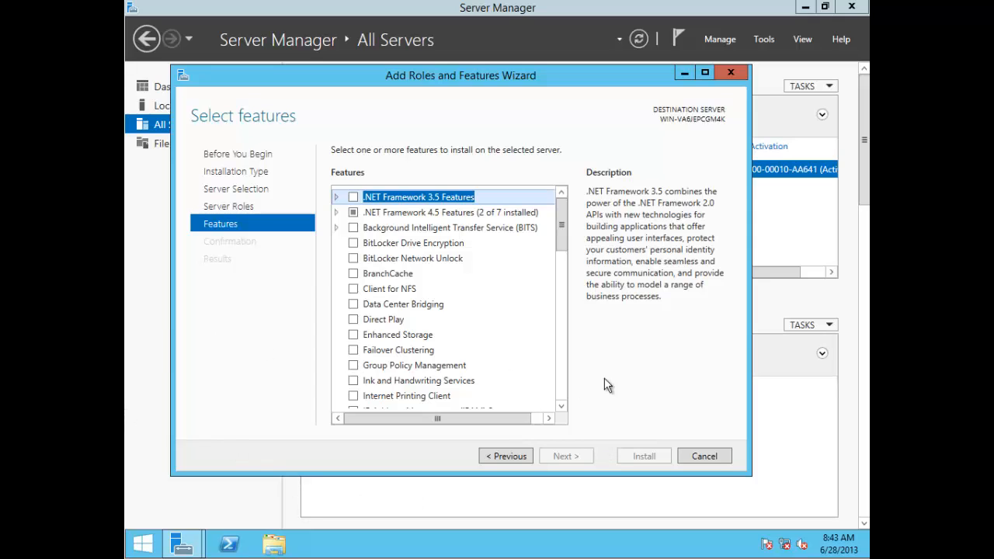
left_click(337, 213)
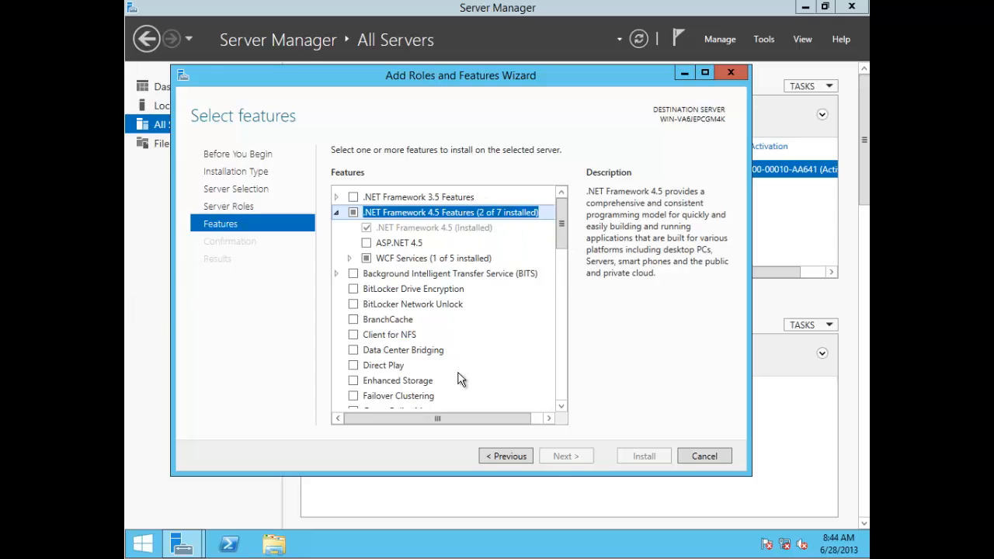
left_click(510, 456)
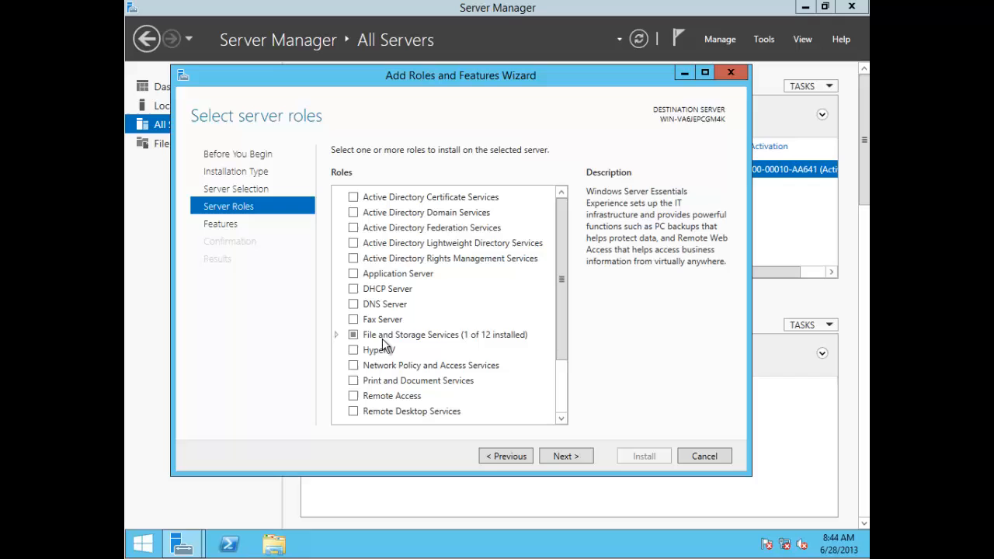
Step: Expand File and Storage Services, scroll through its services, and cancel the wizard
left_click(336, 335)
scroll(385, 345, "down", 3)
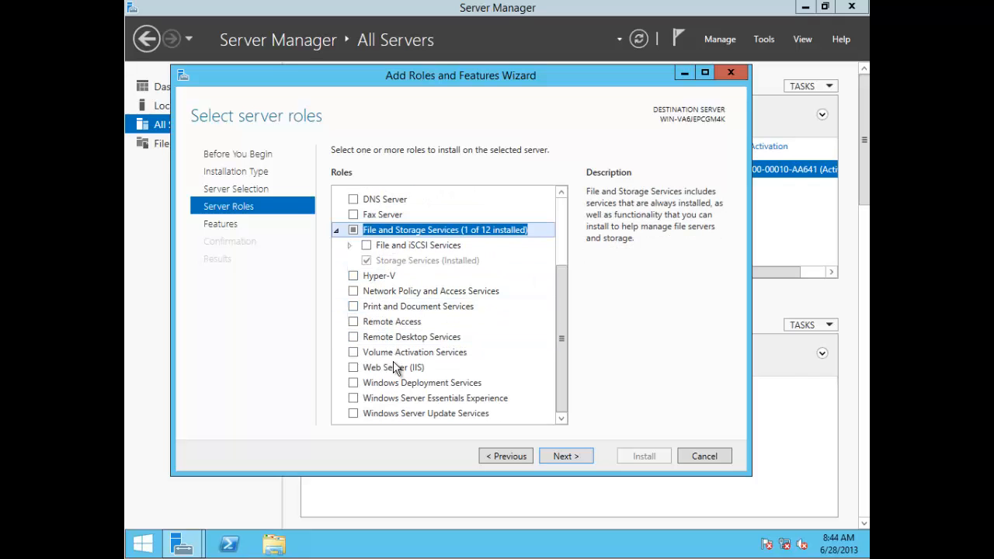
scroll(395, 366, "up", 3)
left_click(726, 458)
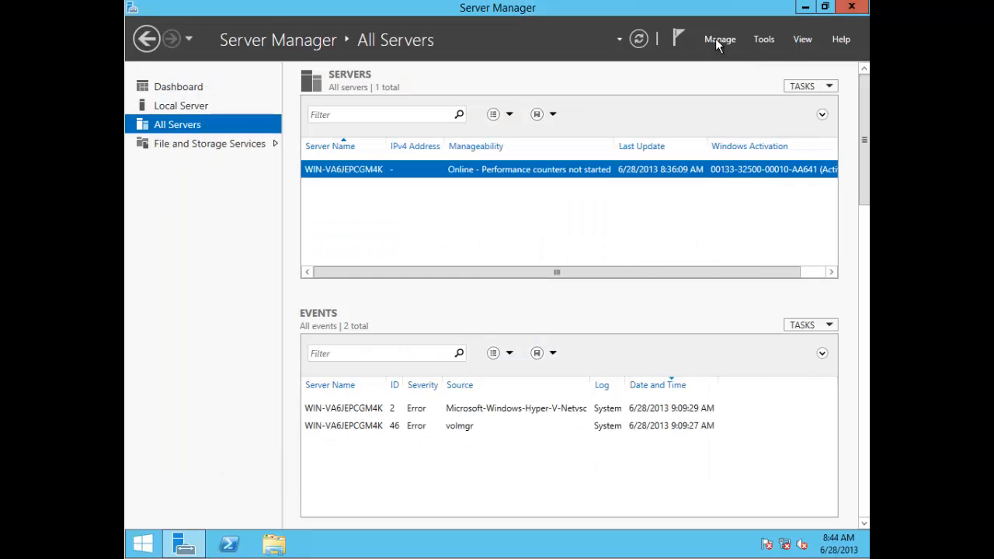
Step: Relaunch Add Roles and Features from Manage and advance through each page to Select features
left_click(716, 39)
left_click(722, 59)
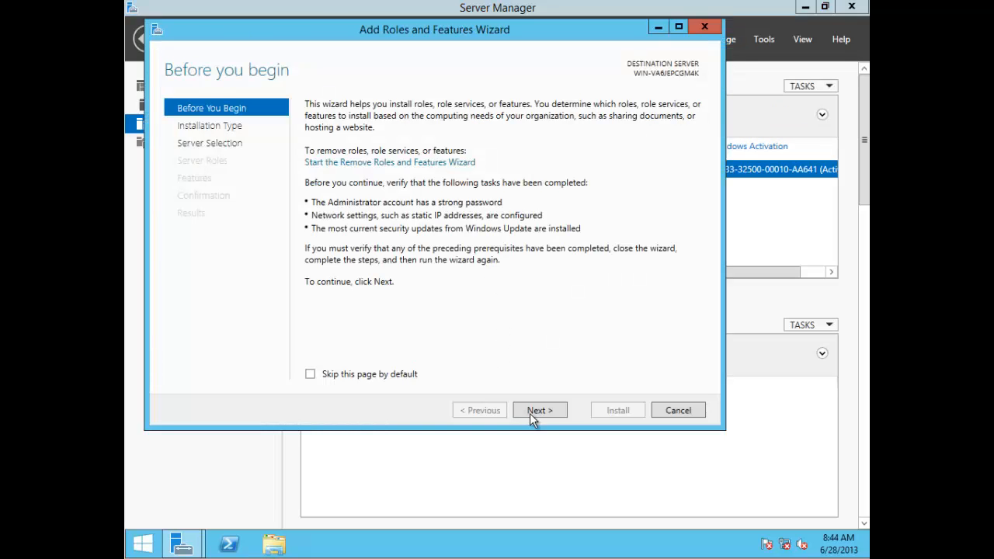
left_click(534, 414)
left_click(534, 412)
left_click(536, 412)
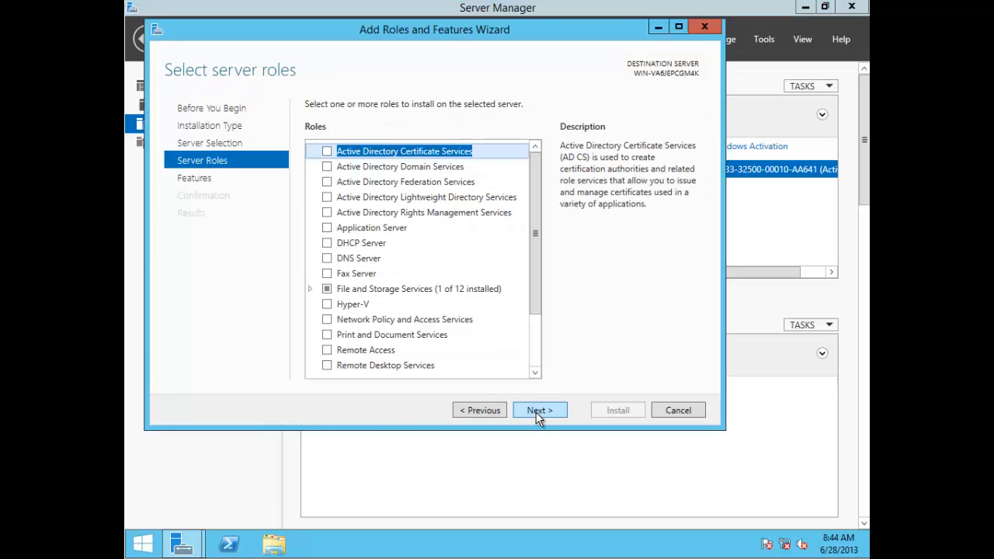
left_click(535, 412)
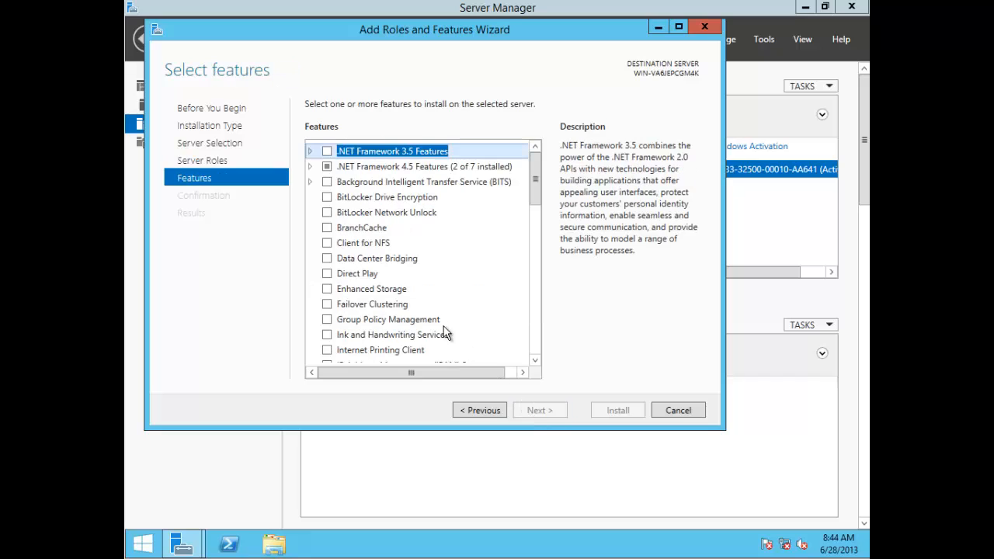
Step: Expand and collapse .NET Framework 4.5 Features, then shift the wizard slightly left
left_click(310, 167)
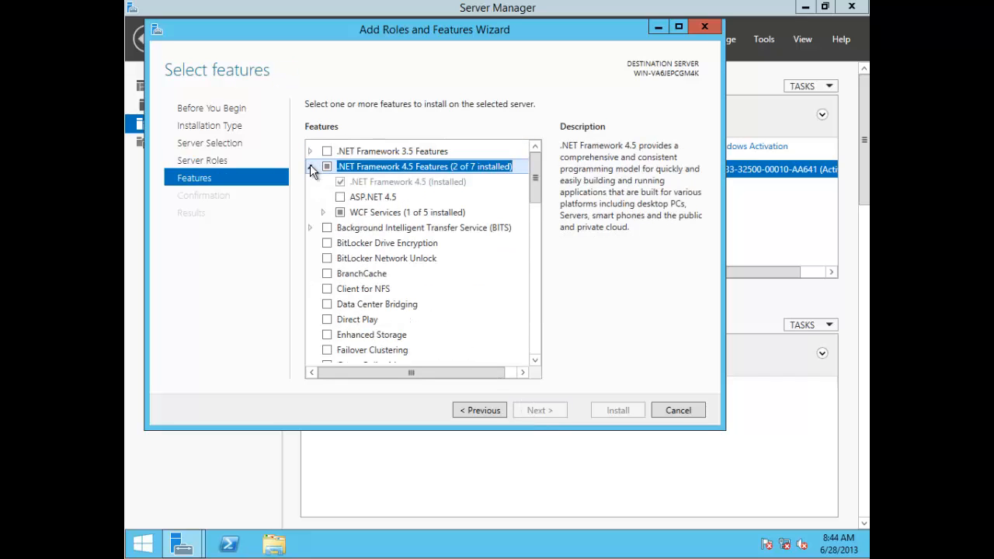
left_click(311, 167)
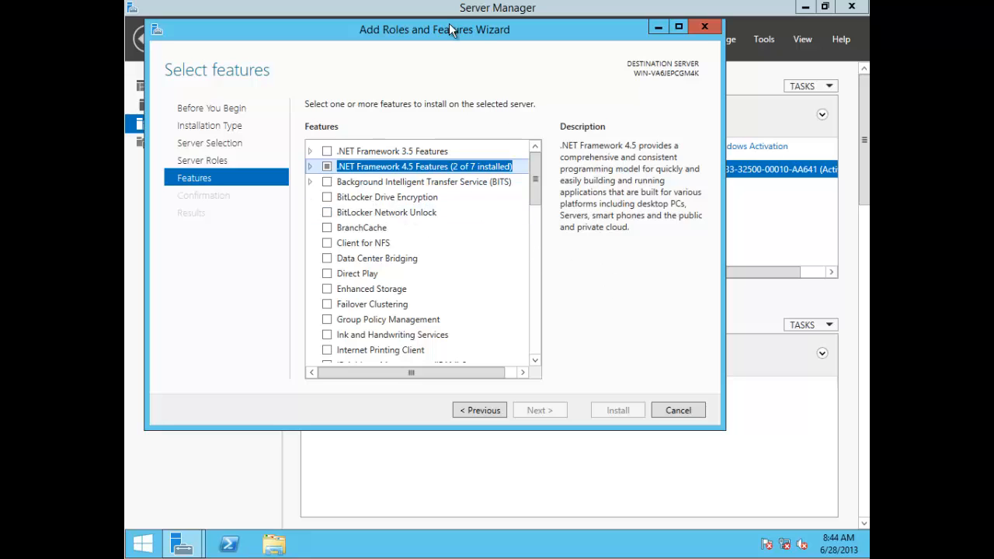
left_click_drag(440, 31, 424, 28)
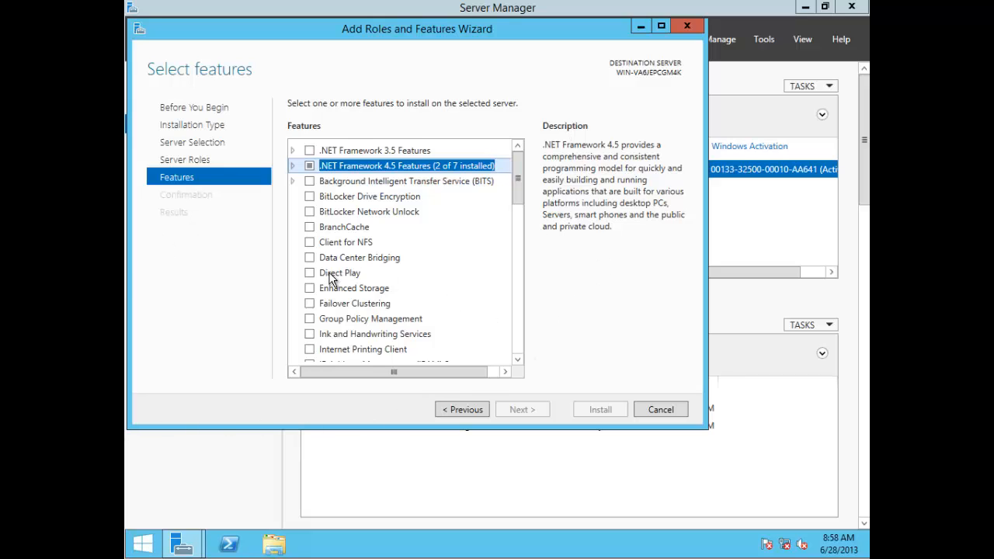
Step: Read the Direct Play description, scroll down the features list, and select SMB 1.0/CIFS File Sharing Support
left_click(332, 278)
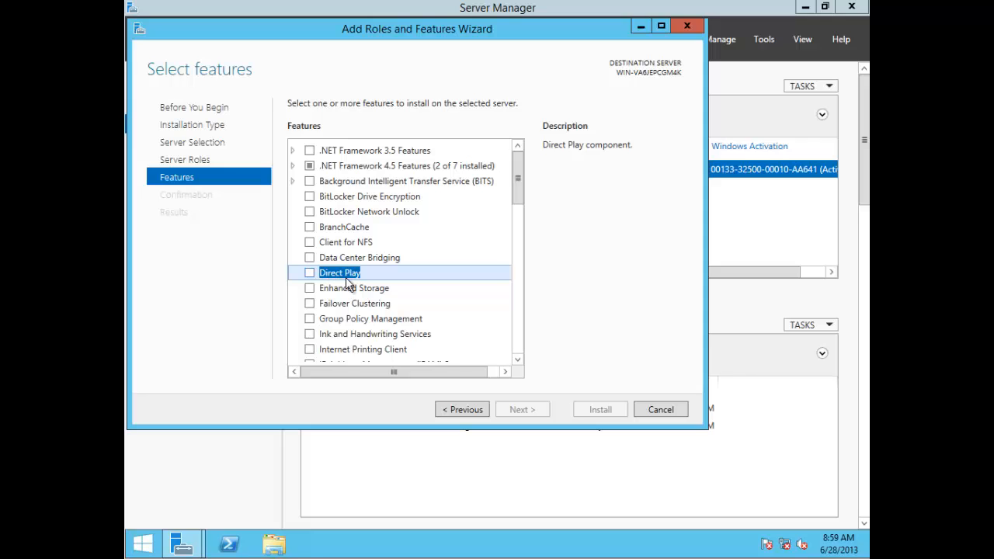
left_click(517, 360)
left_click(517, 360)
left_click(517, 360)
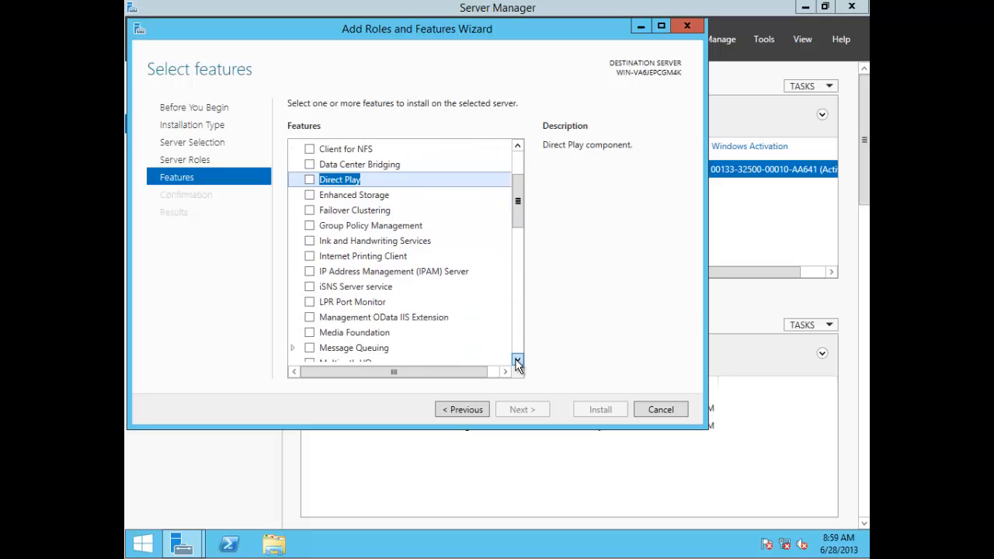
left_click(517, 360)
left_click(517, 360)
left_click(517, 361)
left_click(517, 360)
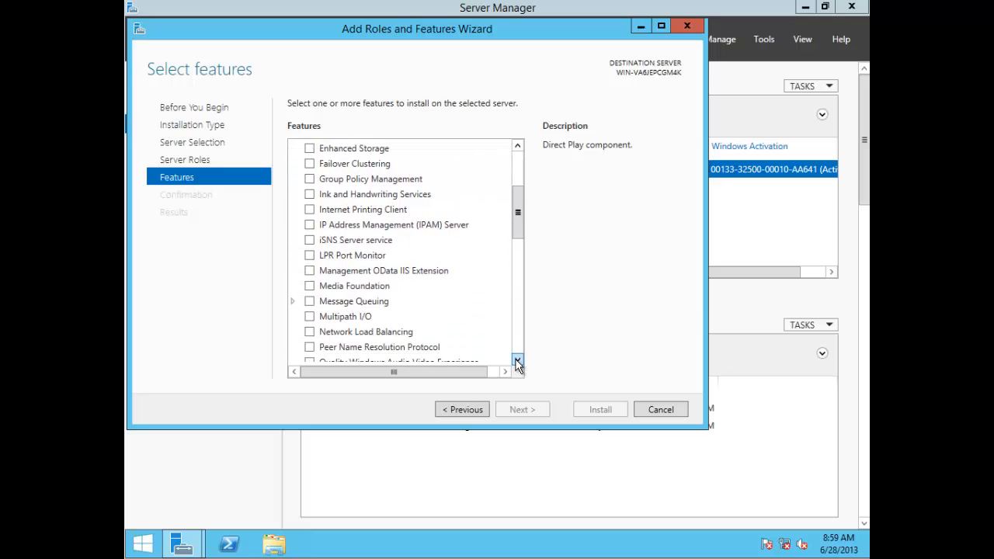
left_click(517, 360)
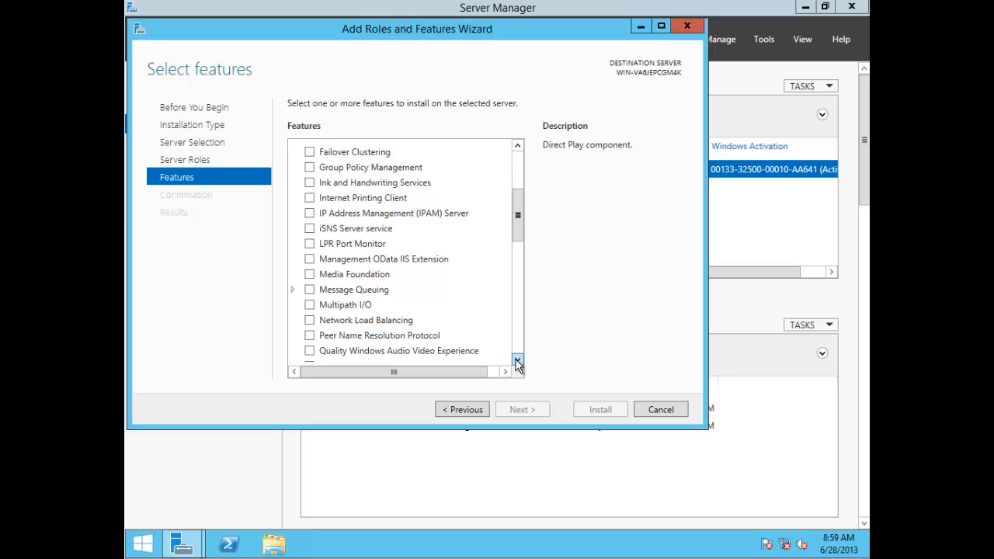
left_click(517, 360)
left_click(517, 360)
left_click(517, 360)
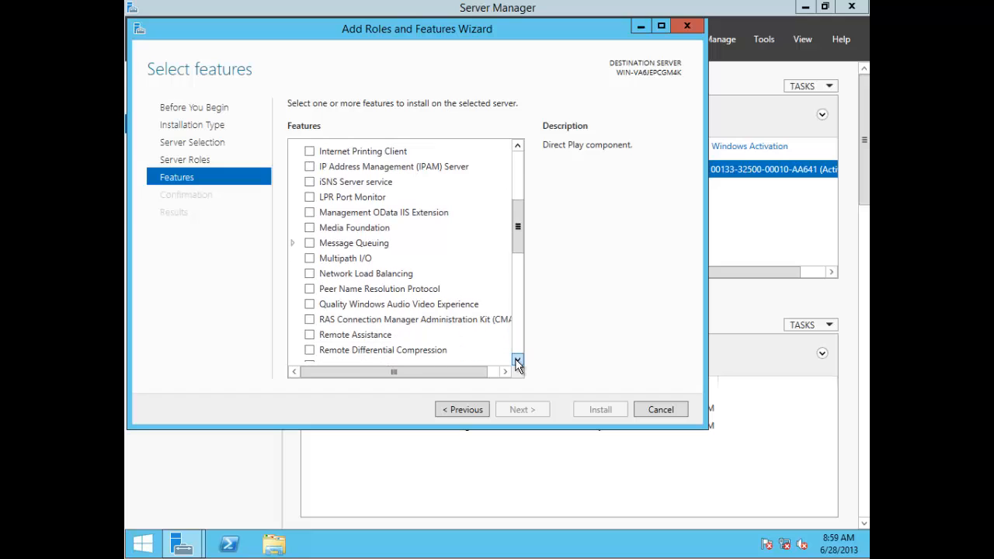
left_click(517, 360)
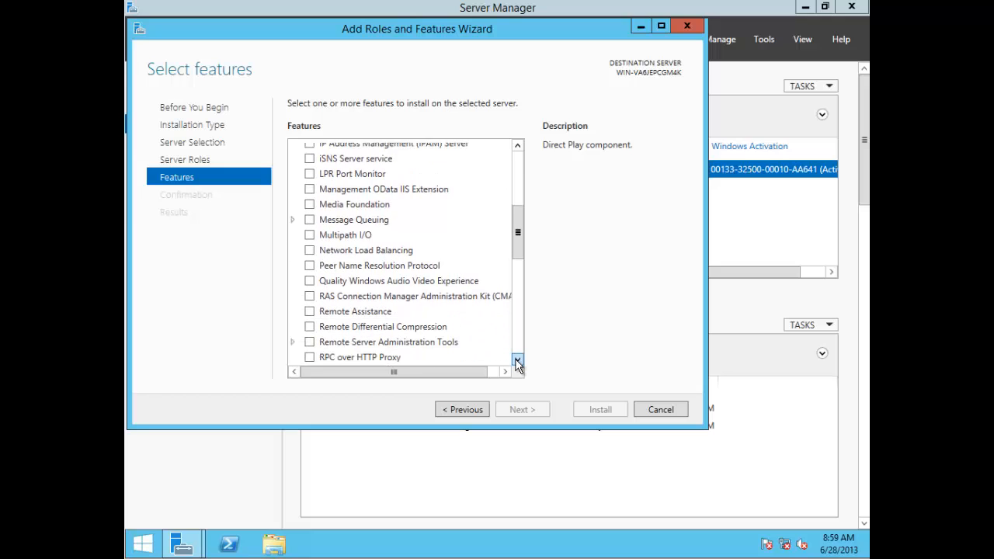
left_click(517, 360)
left_click(517, 360)
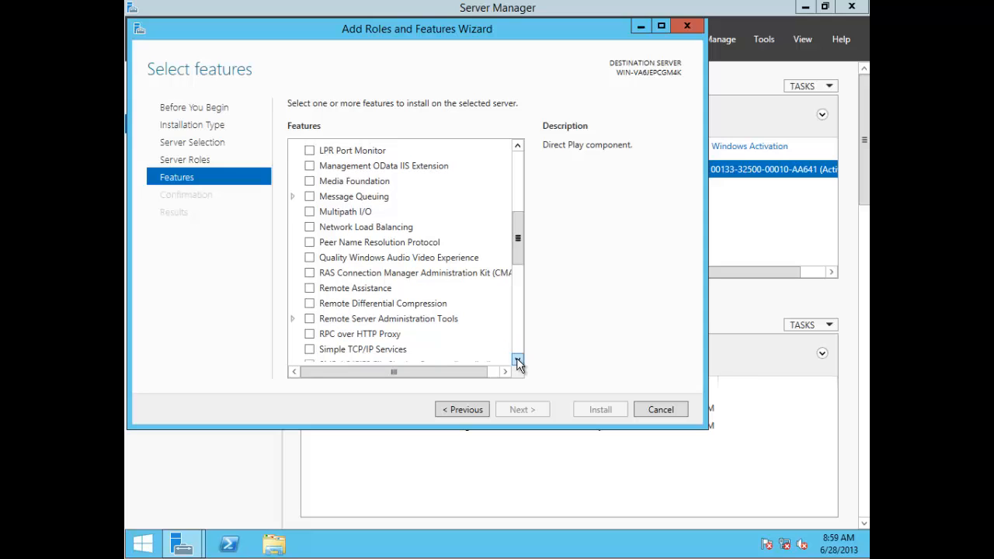
left_click(517, 360)
left_click(517, 360)
left_click(517, 360)
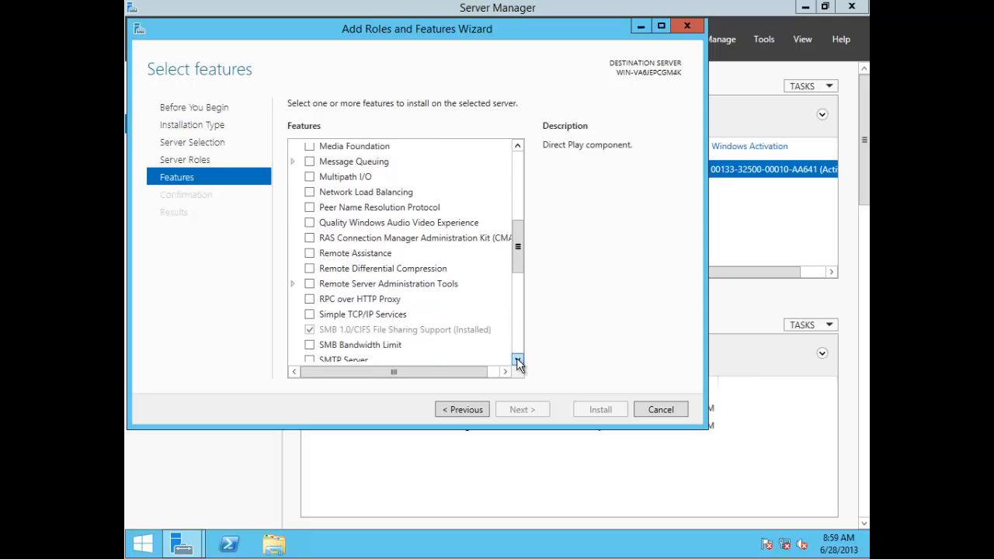
left_click(517, 361)
left_click(361, 320)
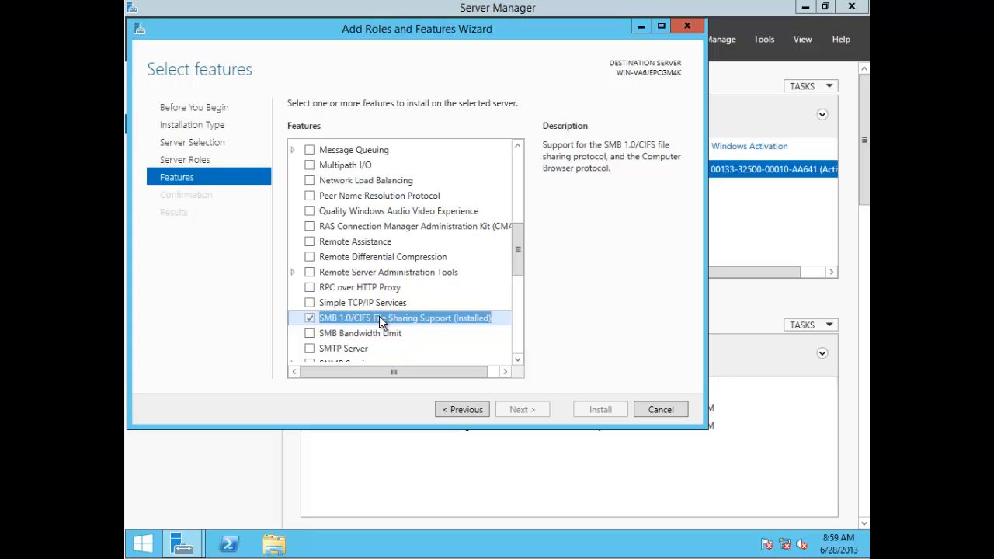
left_click(361, 335)
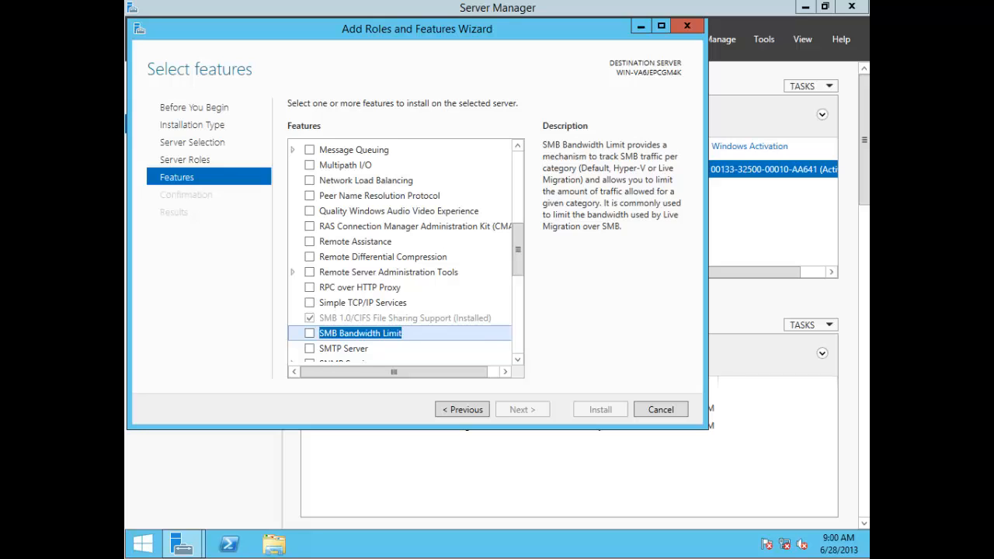
left_click(521, 358)
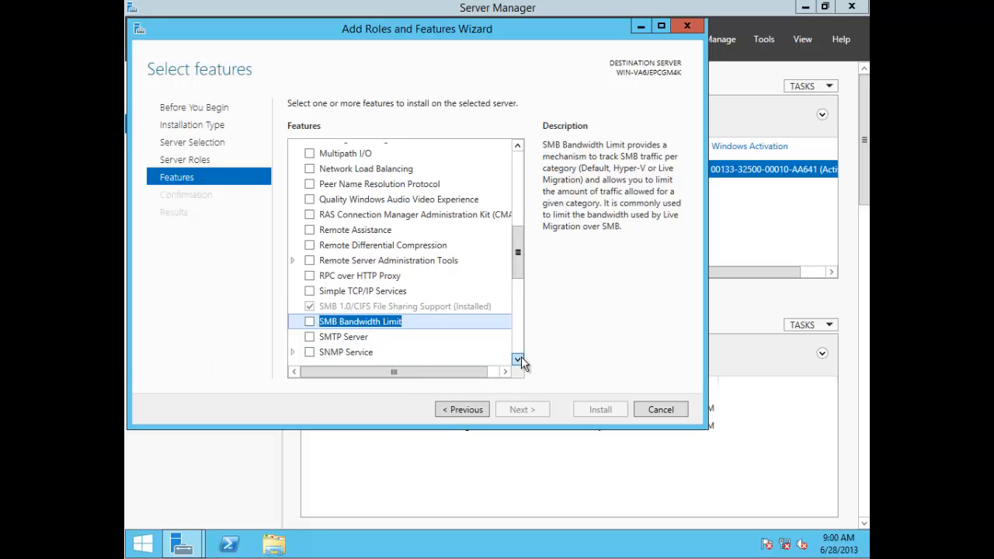
left_click(521, 358)
left_click(521, 358)
left_click(521, 358)
left_click(521, 358)
left_click(517, 359)
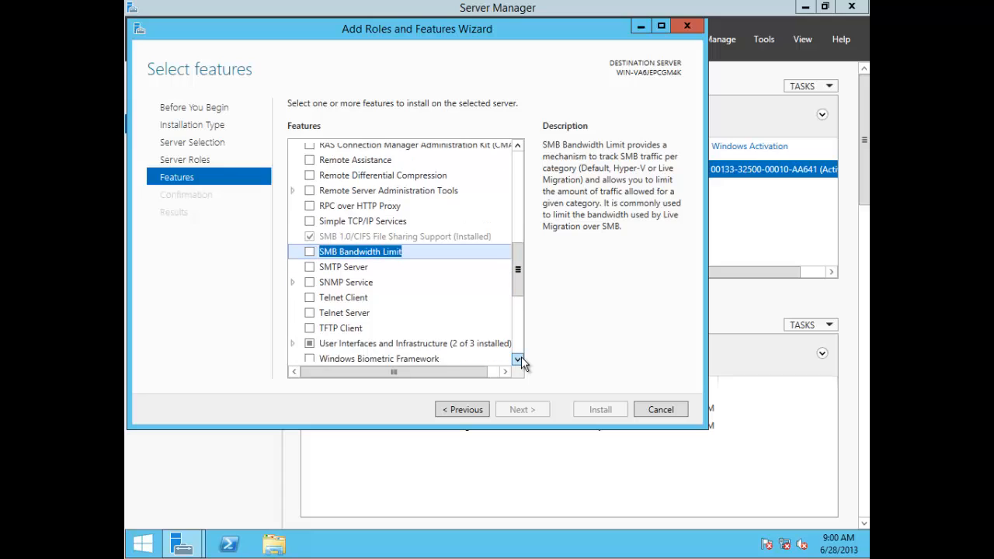
left_click(517, 358)
left_click(517, 359)
left_click(521, 358)
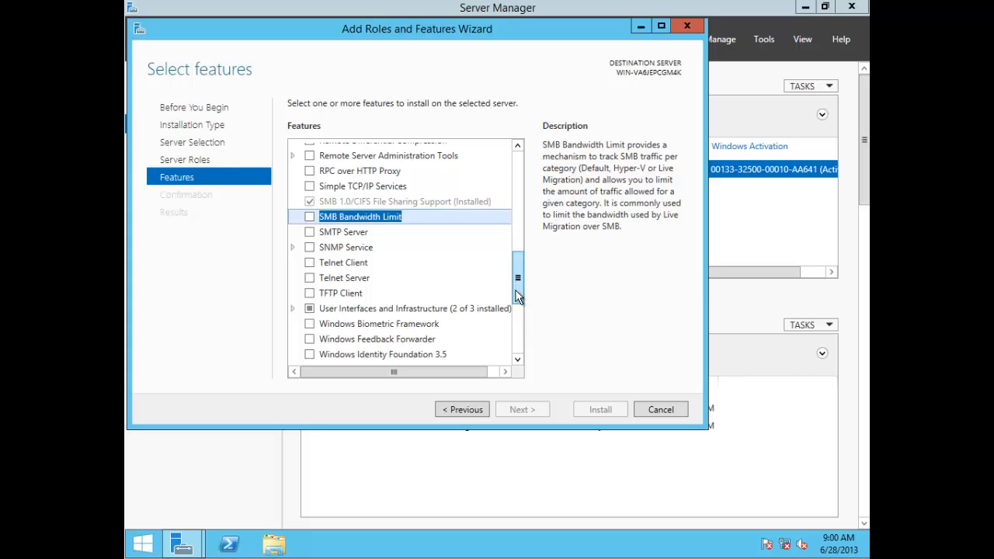
left_click(517, 358)
left_click(518, 358)
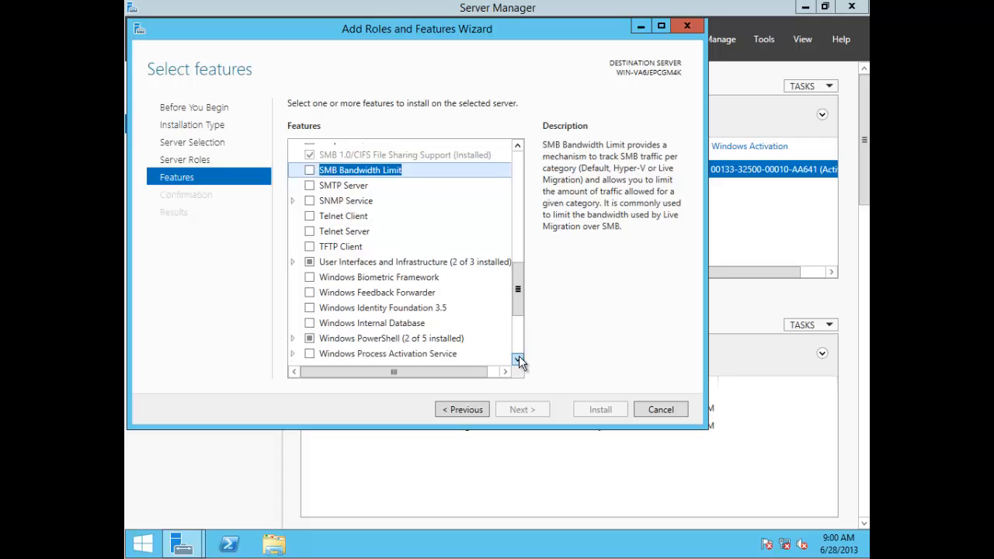
left_click(518, 359)
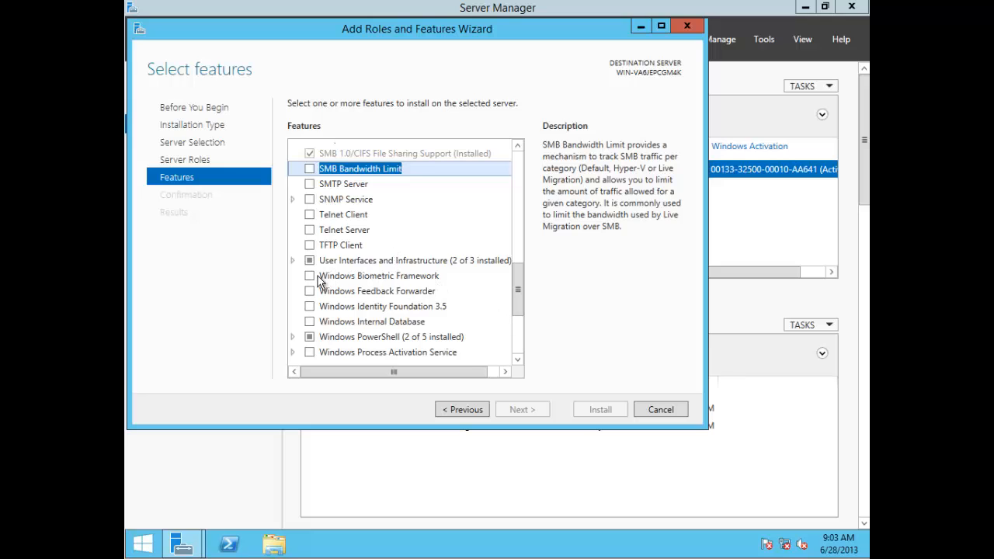
Step: Expand User Interfaces and Infrastructure and Windows PowerShell to show PowerShell's five sub-features, with 4.0 and ISE installed
left_click(292, 262)
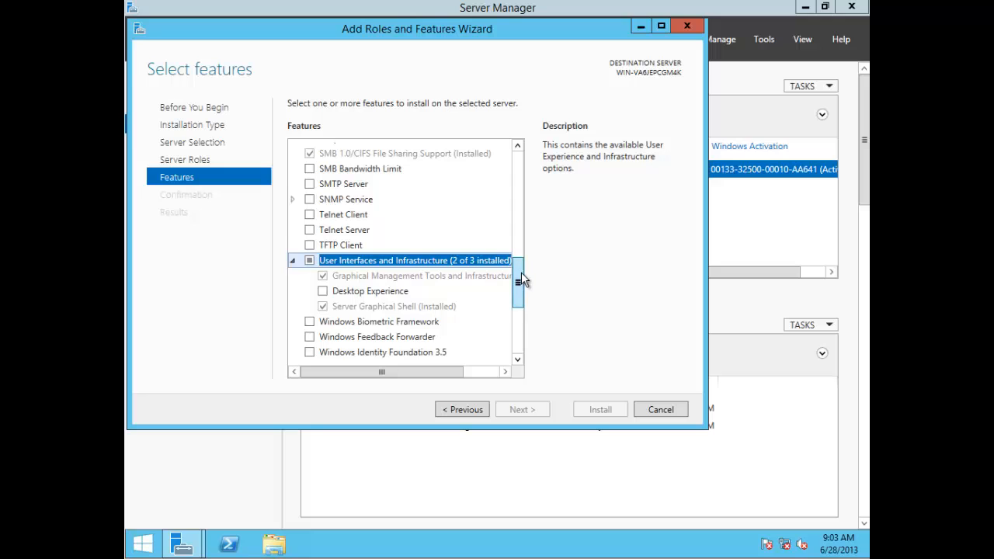
left_click_drag(521, 271, 519, 288)
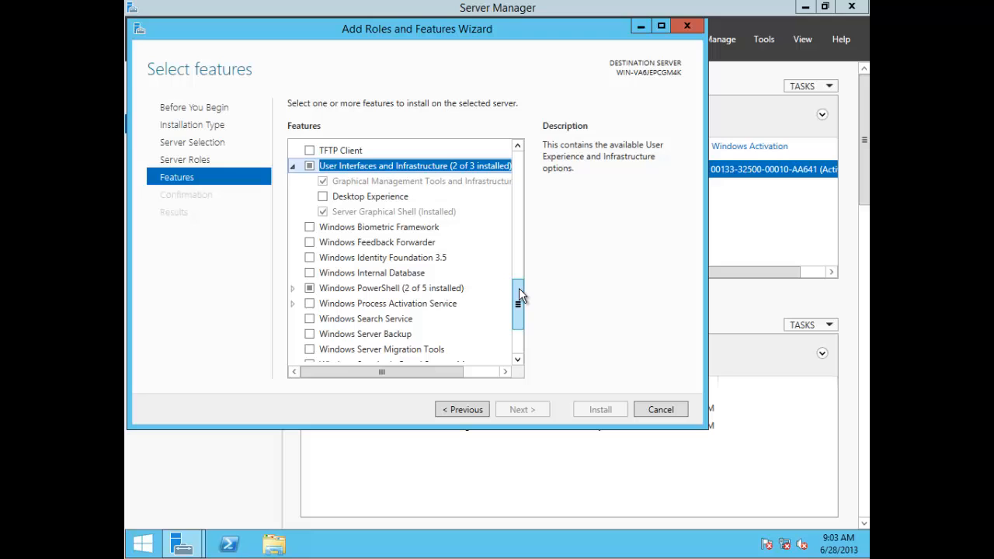
left_click_drag(519, 289, 517, 301)
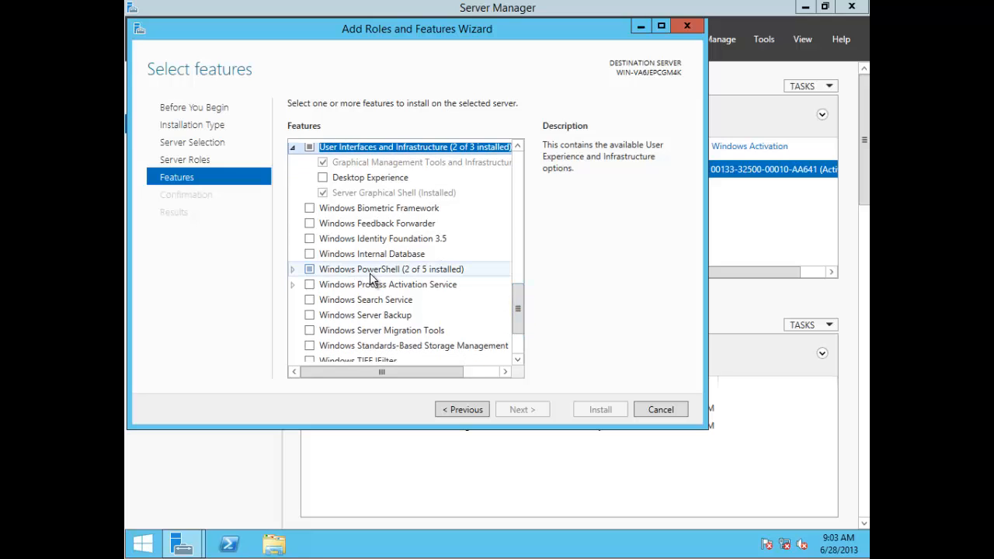
double_click(358, 270)
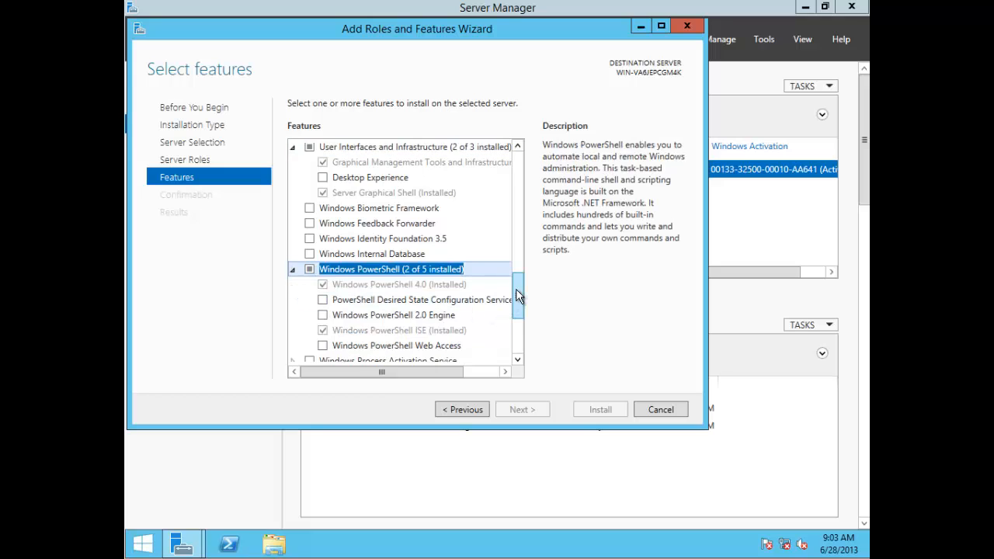
left_click_drag(517, 293, 517, 305)
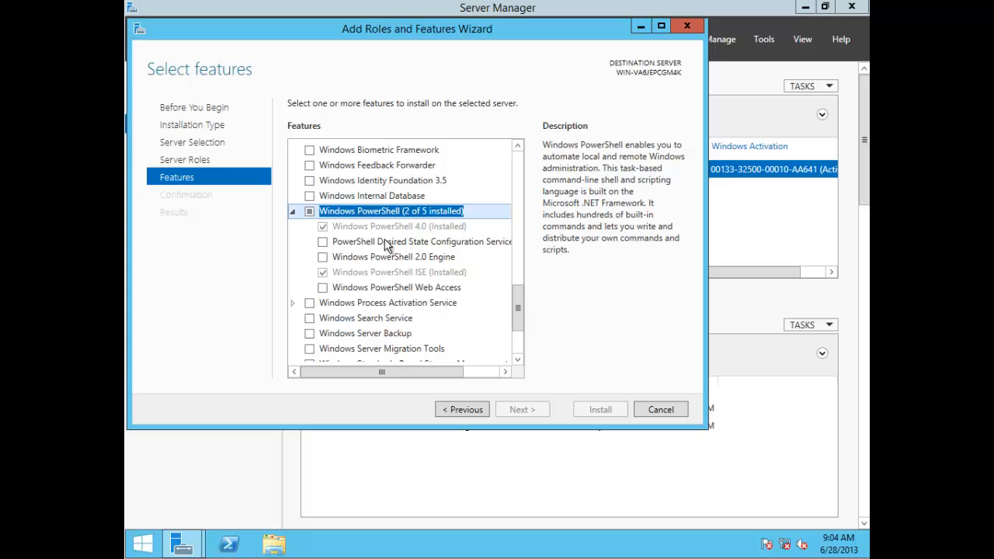
Step: Select Windows PowerShell 4.0, collapse the Windows PowerShell group, and scroll to the end of the features list
left_click(359, 228)
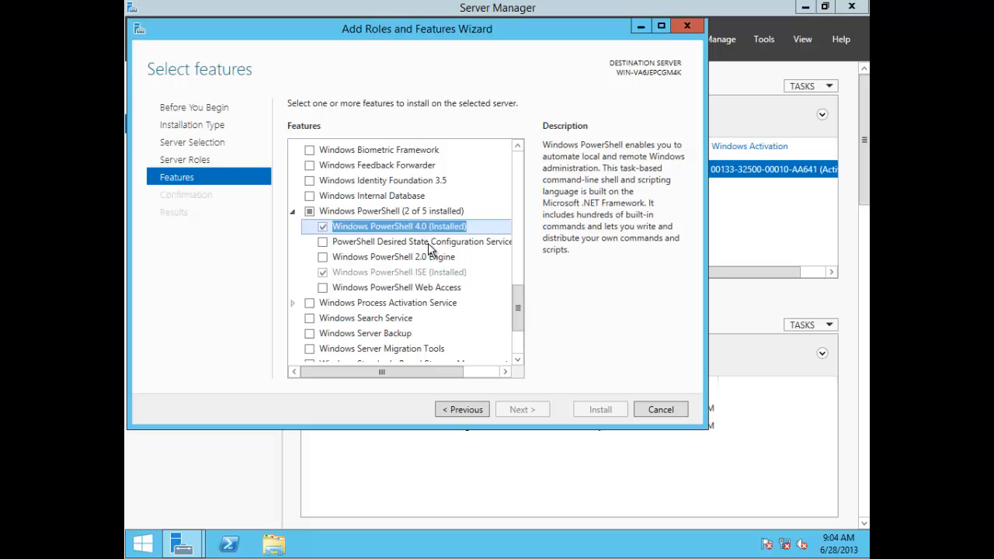
left_click(292, 212)
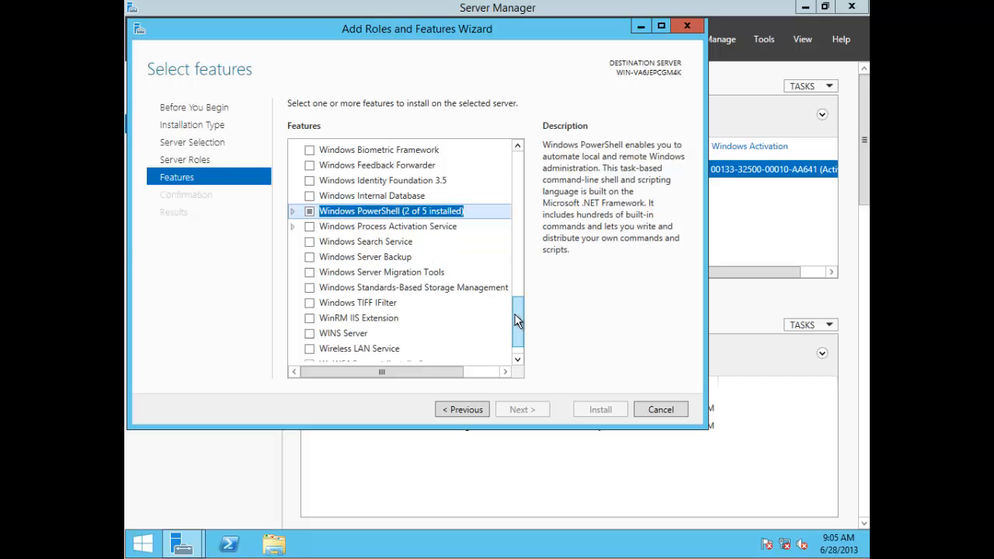
left_click_drag(519, 318, 519, 339)
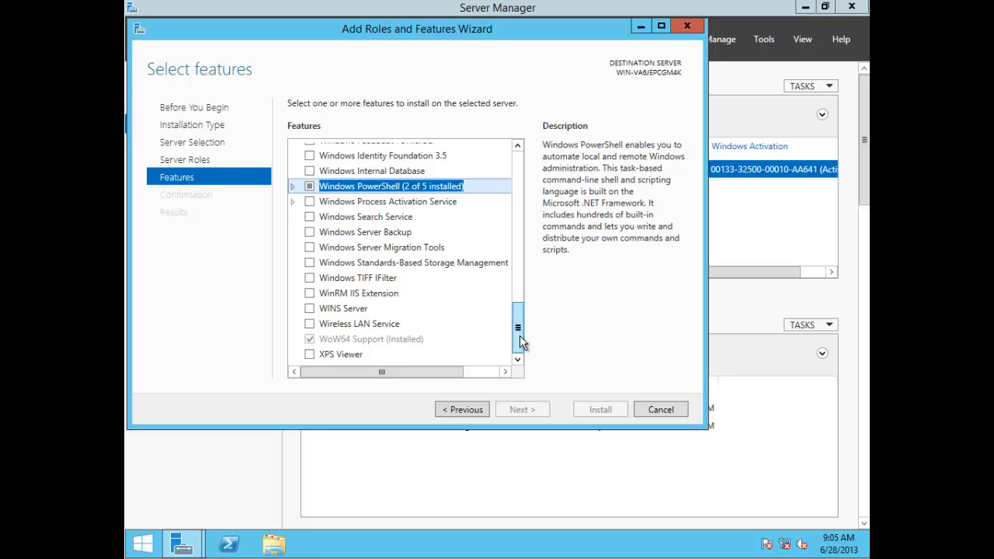
Step: Cancel the Add Roles and Features Wizard, view the server's context menu, then go to Local Server
left_click(658, 410)
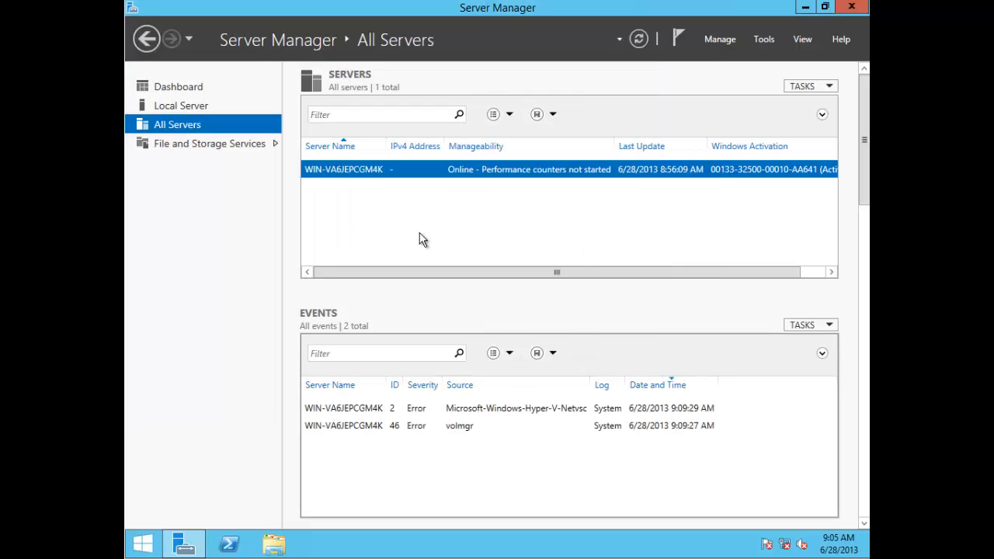
right_click(349, 170)
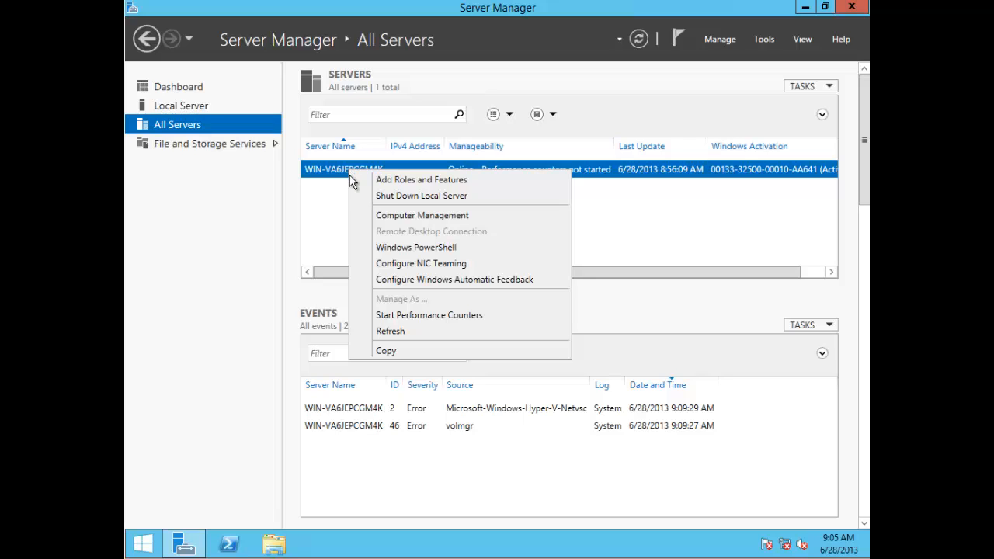
left_click(327, 252)
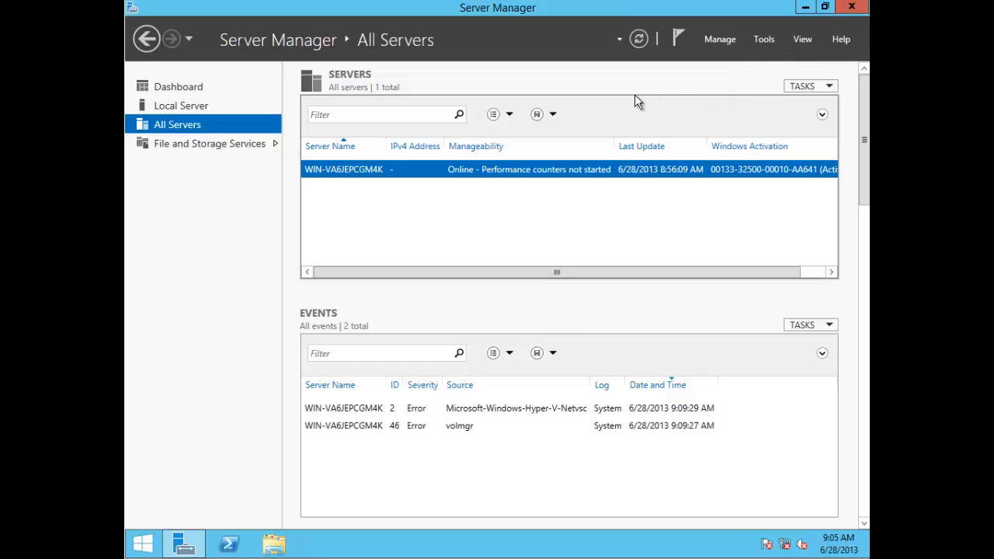
left_click(192, 105)
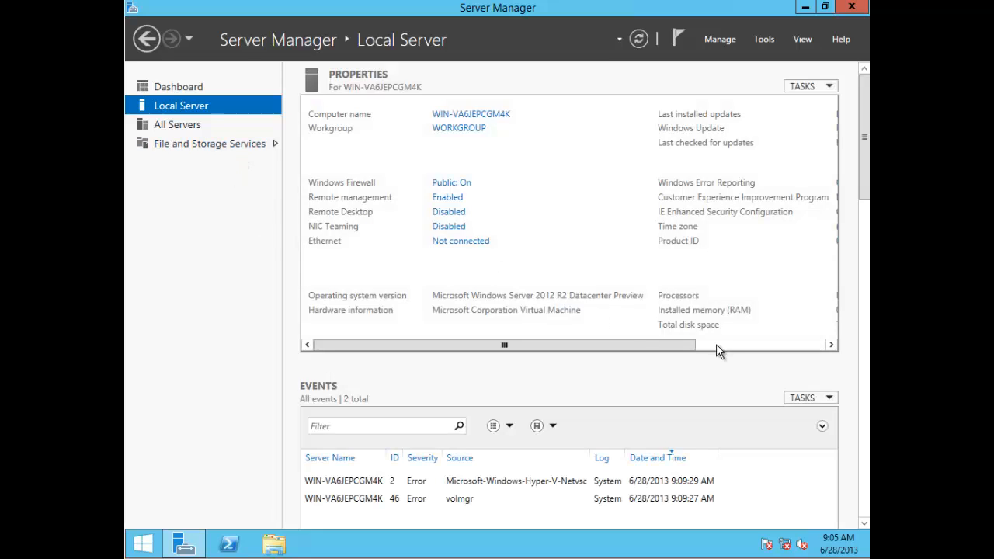
Step: Scroll the Local Server properties right and back, then switch to the Dashboard
left_click(716, 344)
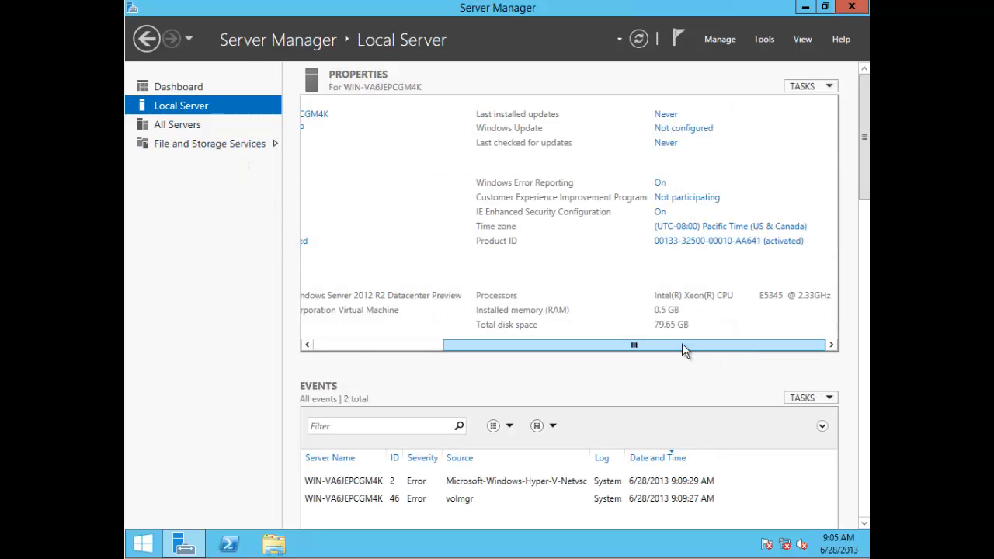
left_click(379, 342)
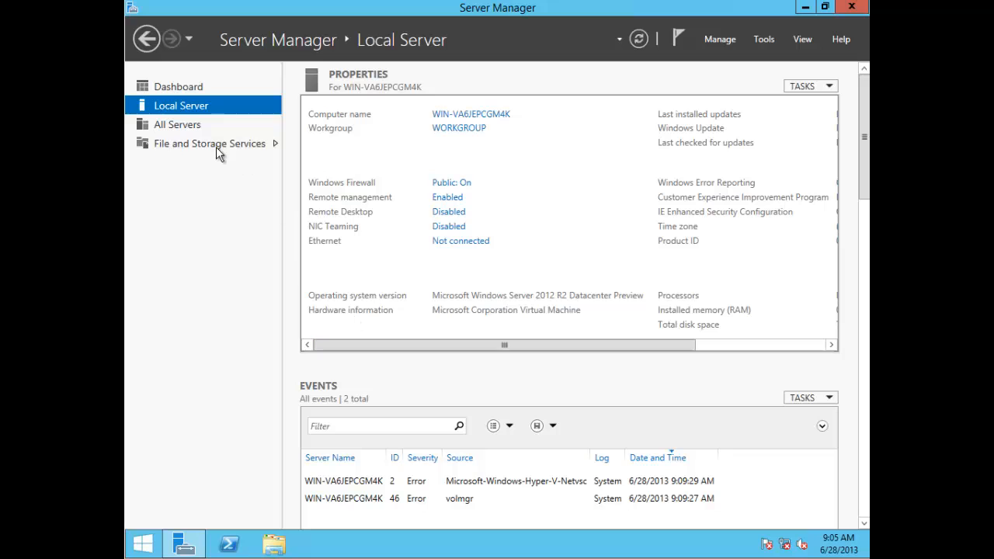
left_click(182, 88)
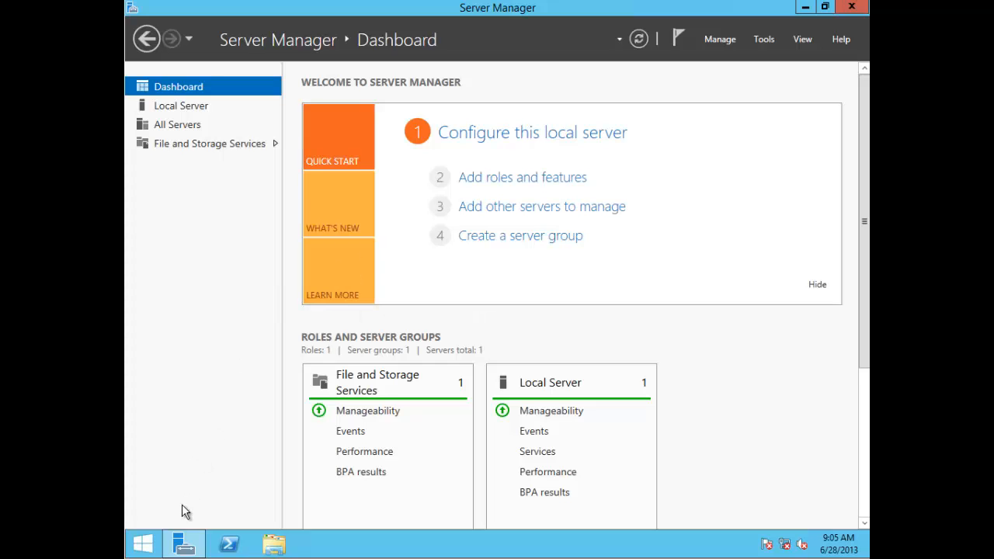
Step: Switch between the desktop and the Start screen several times, finishing on the Start screen
left_click(145, 544)
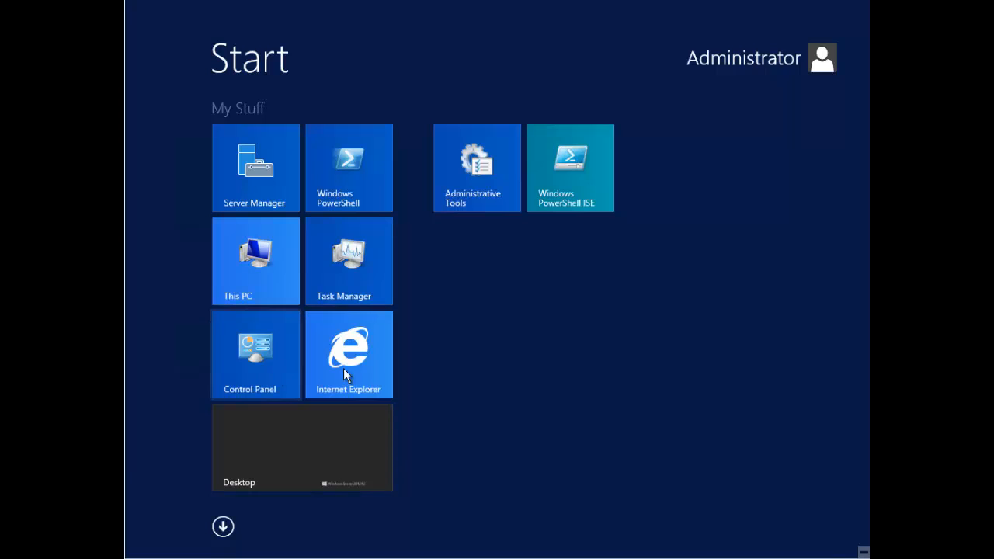
mouse_move(137, 551)
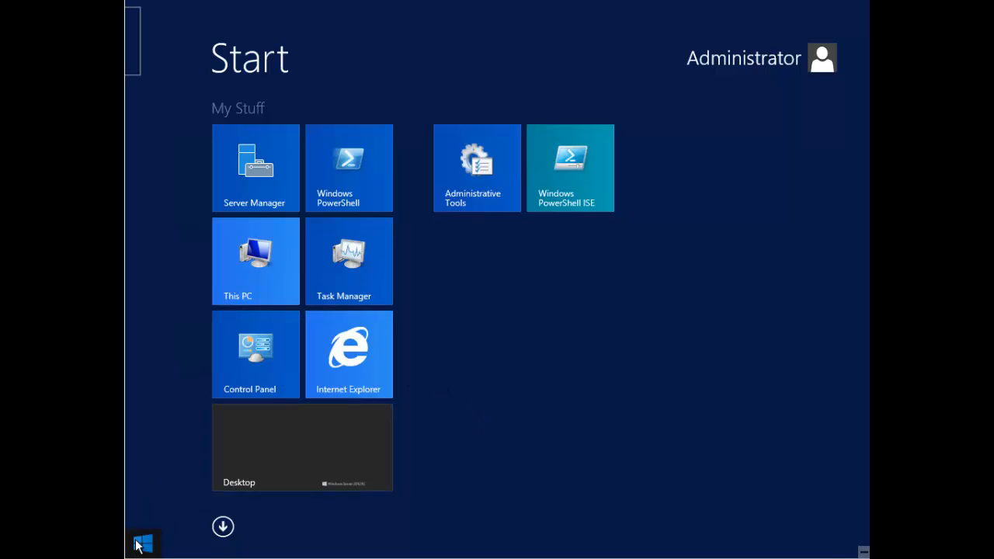
left_click(141, 542)
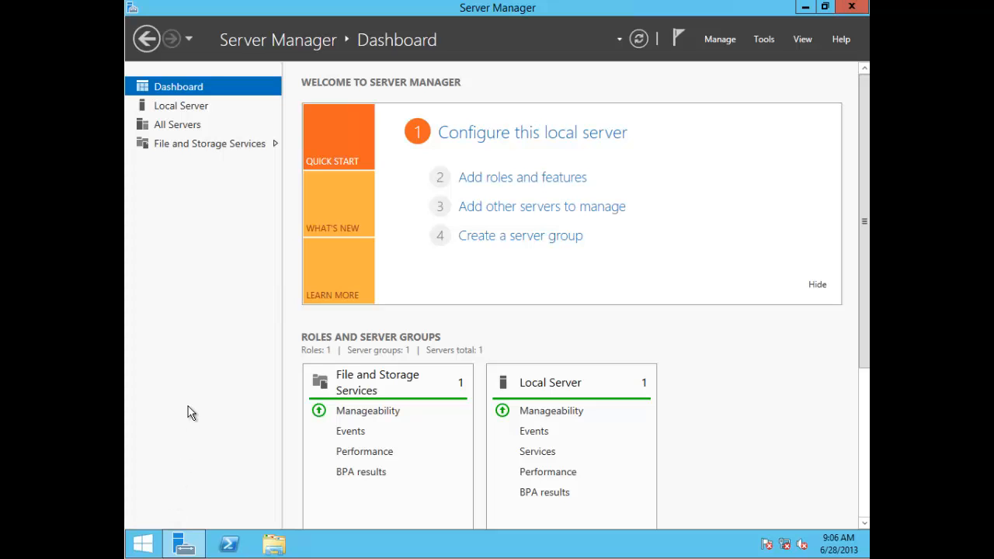
left_click(139, 543)
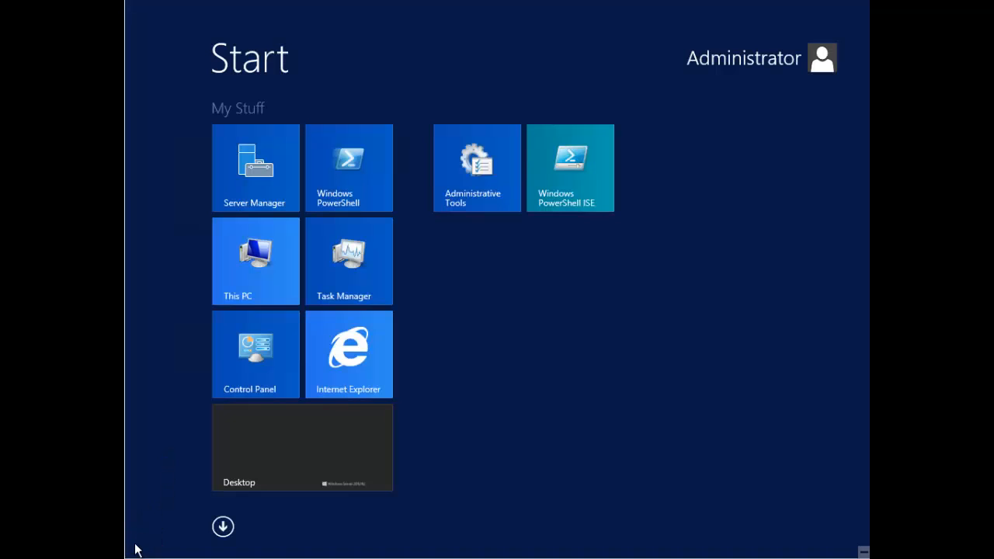
left_click(142, 542)
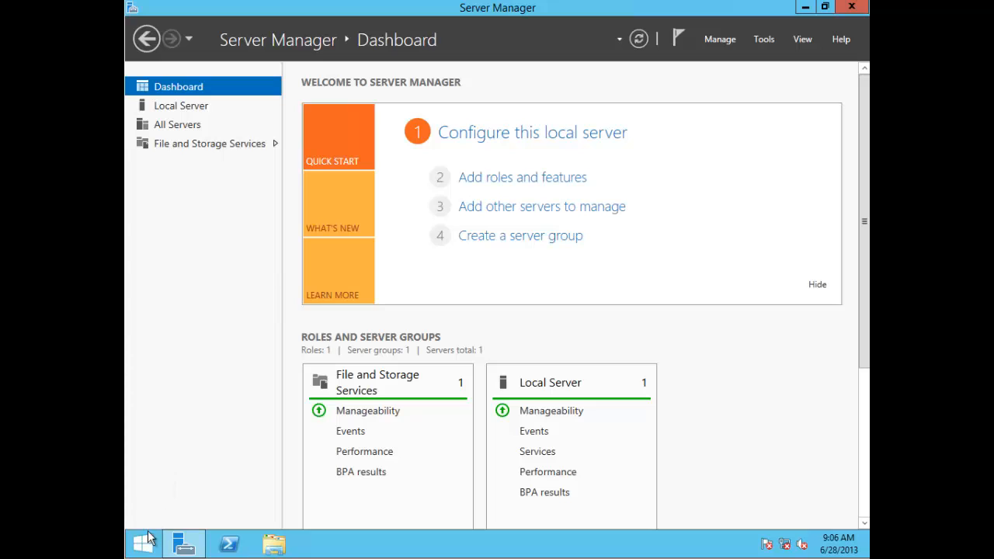
left_click(146, 544)
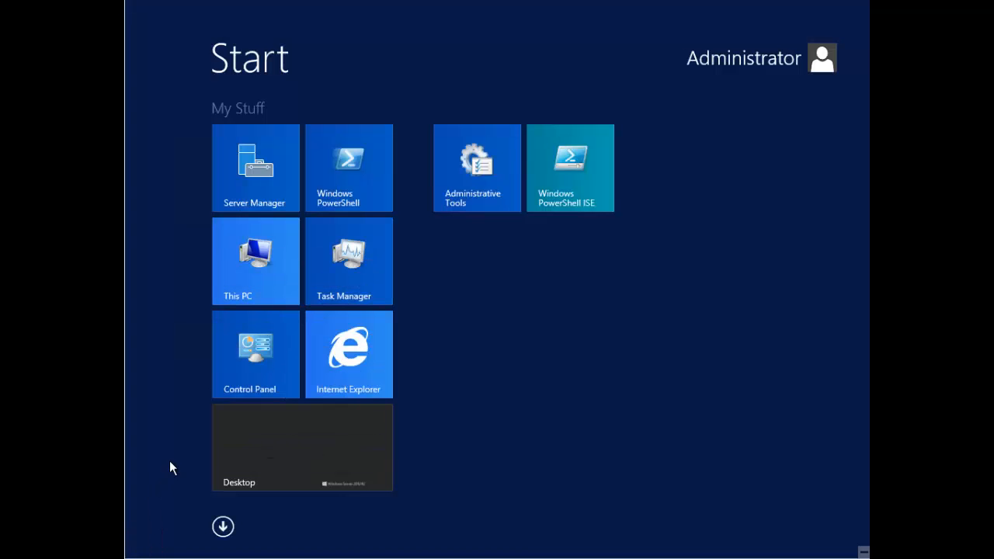
mouse_move(139, 547)
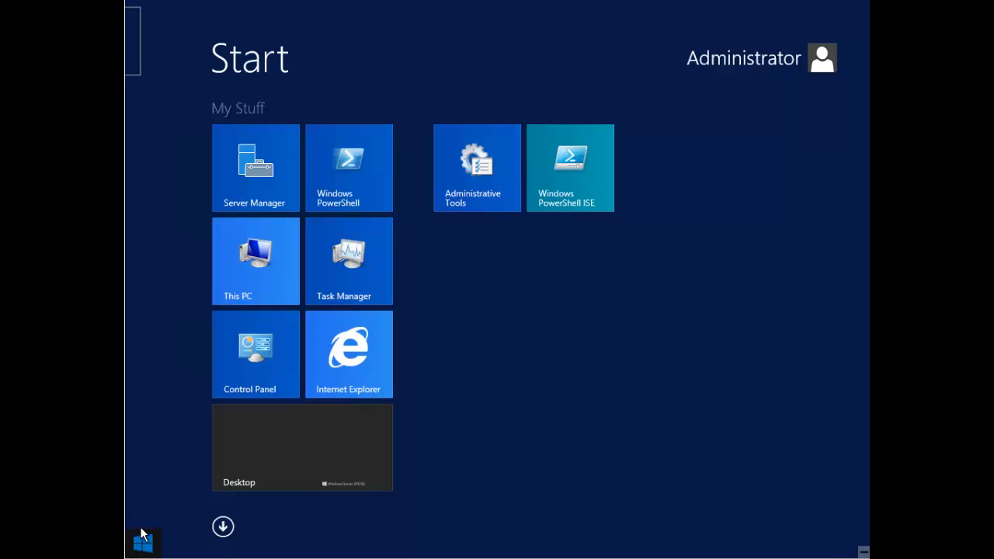
left_click(140, 547)
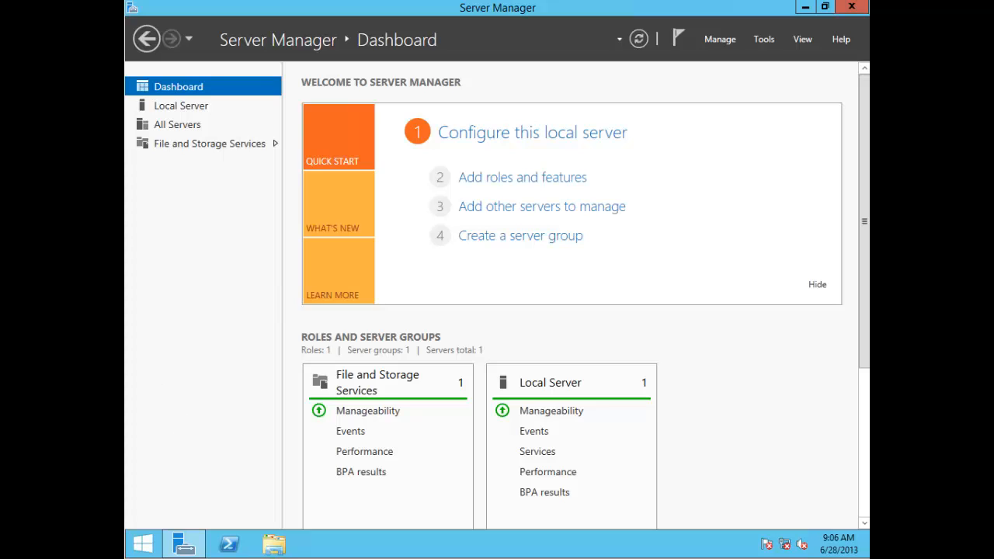
left_click(143, 543)
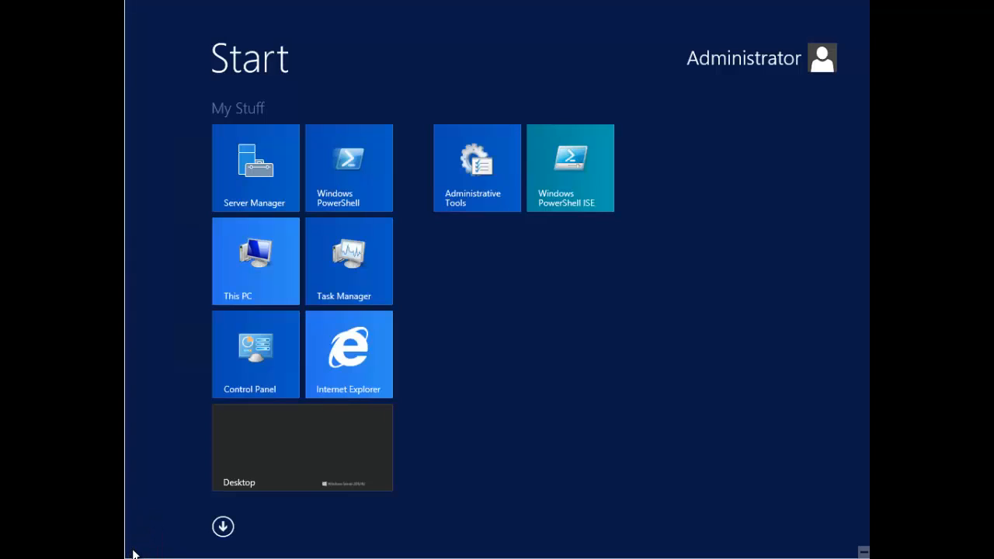
mouse_move(126, 556)
Step: Resize Internet Explorer and Task Manager to Small and move them side by side into the Administrative Tools group
right_click(349, 353)
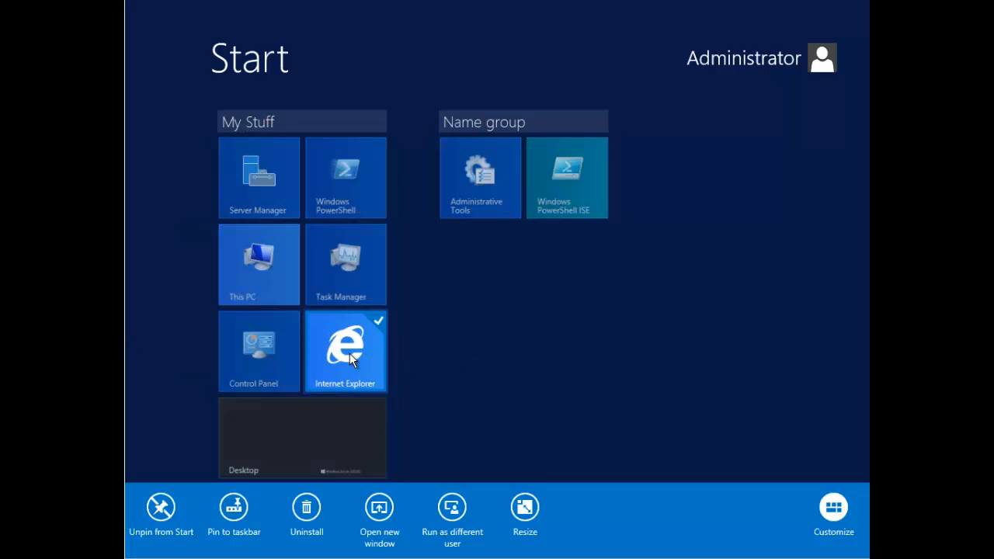
left_click(528, 516)
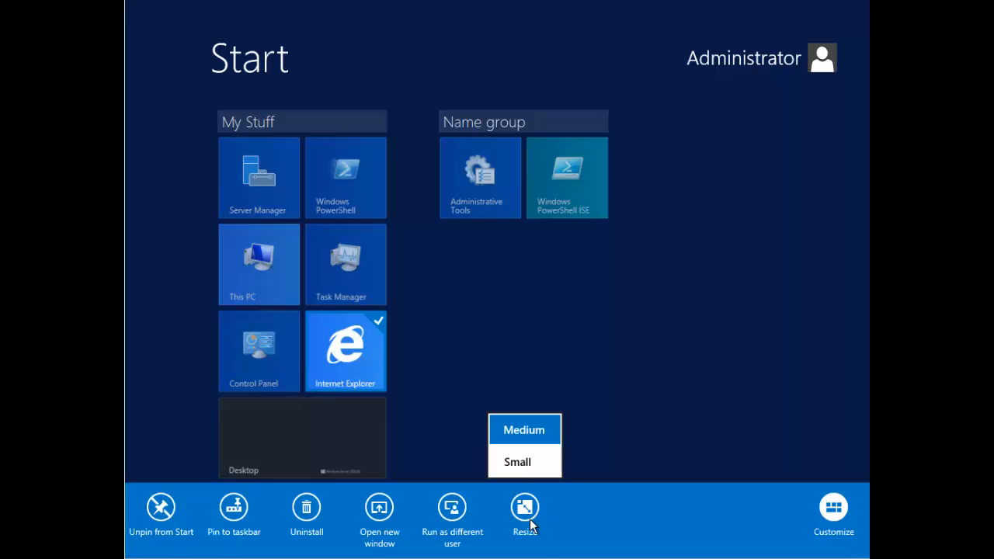
left_click(514, 461)
left_click_drag(323, 327, 478, 289)
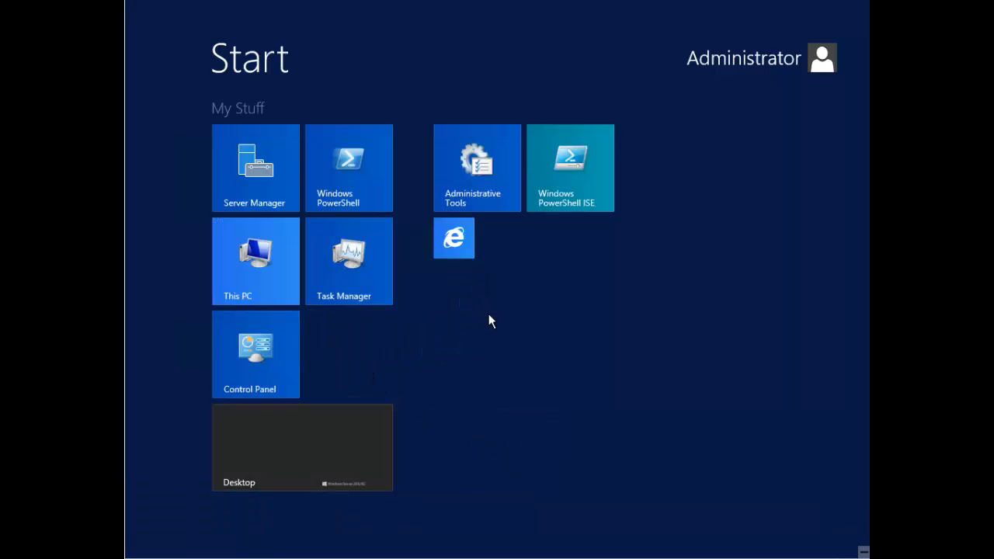
right_click(357, 275)
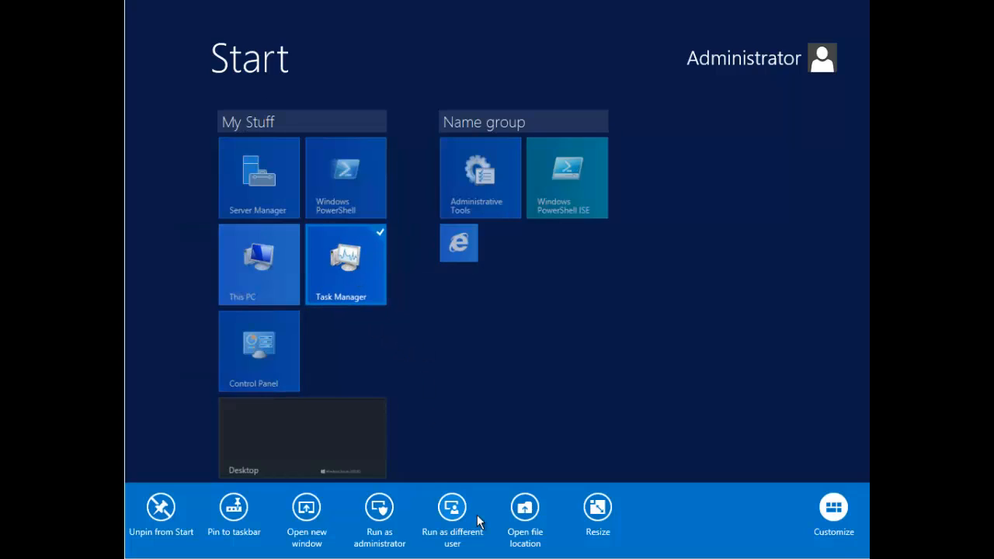
left_click(595, 507)
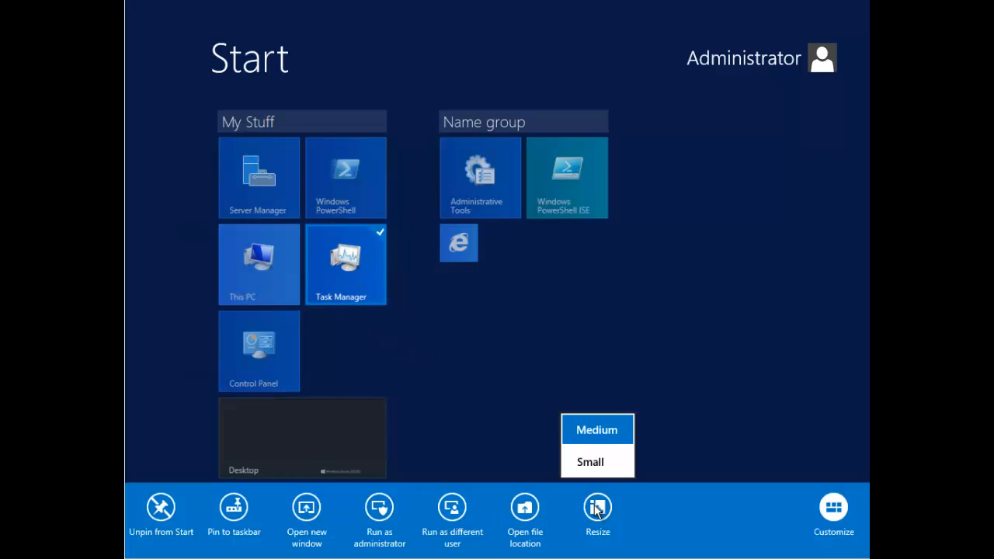
left_click(590, 464)
left_click_drag(330, 249, 506, 265)
left_click(476, 339)
Step: Resize the Desktop tile to Large
right_click(318, 362)
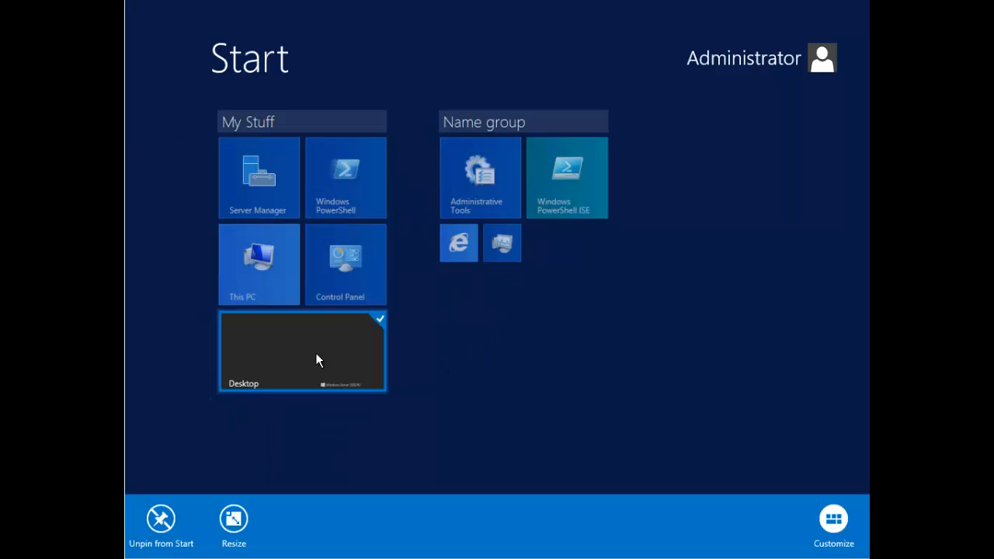
left_click(234, 526)
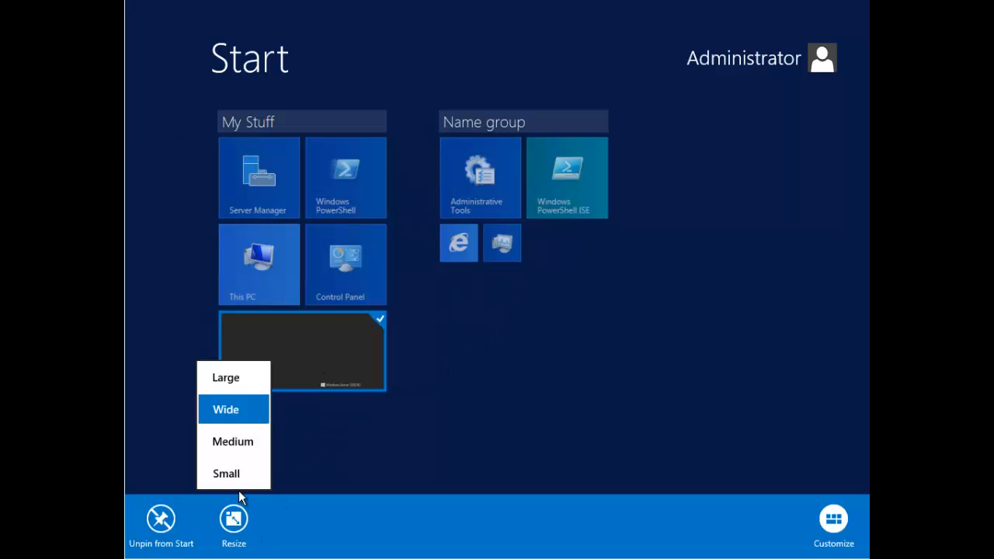
left_click(226, 377)
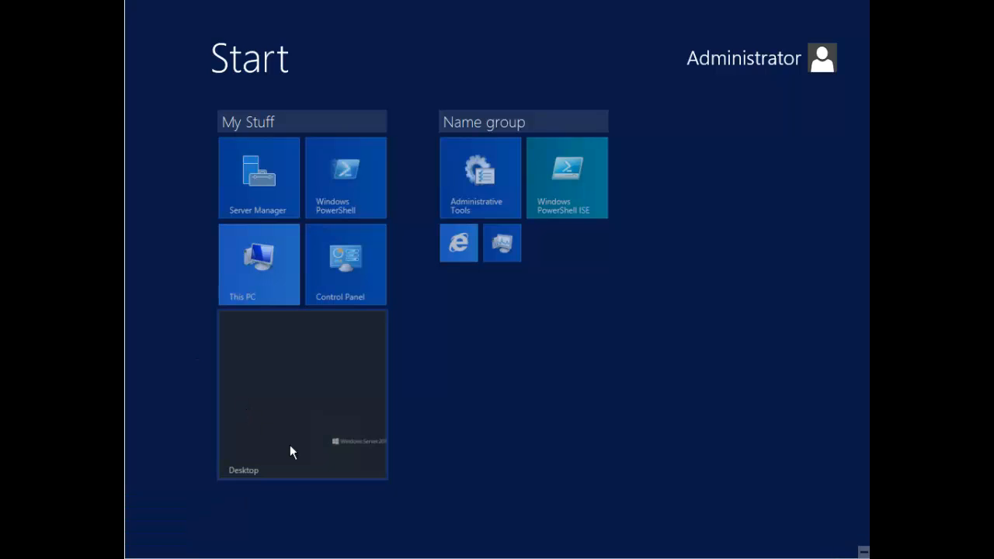
left_click(491, 365)
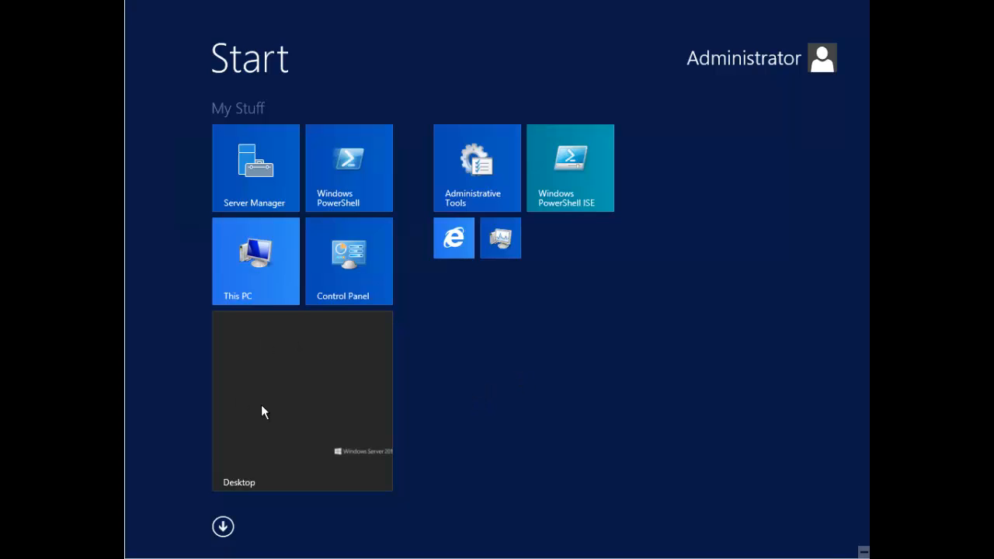
Step: Move the Large Desktop tile to the top of My Stuff, keeping its Large size
left_click_drag(307, 388, 312, 242)
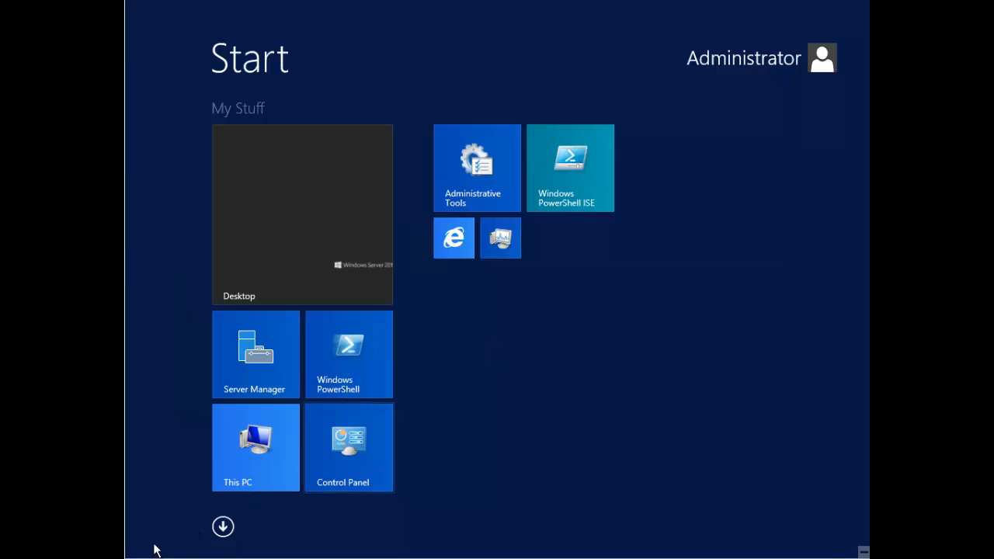
mouse_move(140, 551)
left_click(321, 229)
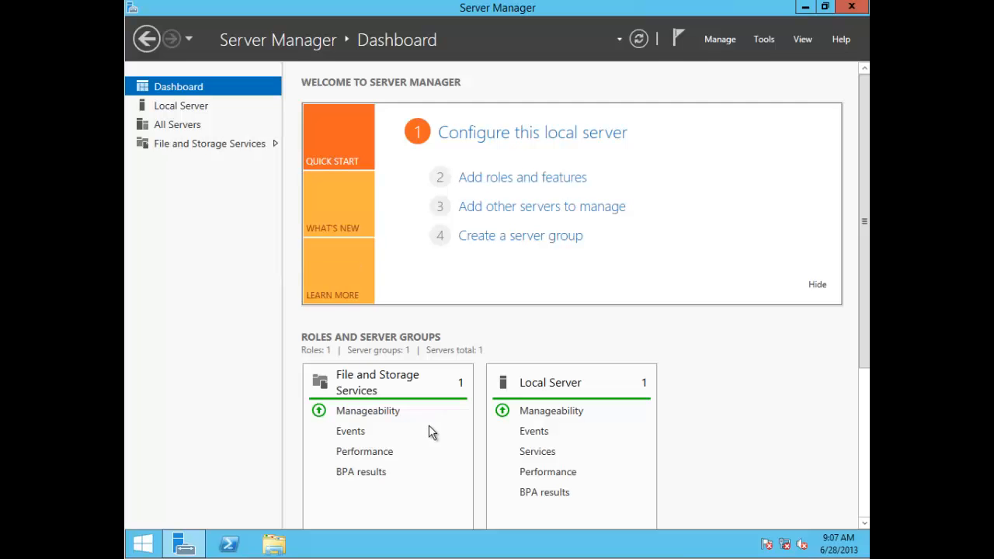
left_click(143, 550)
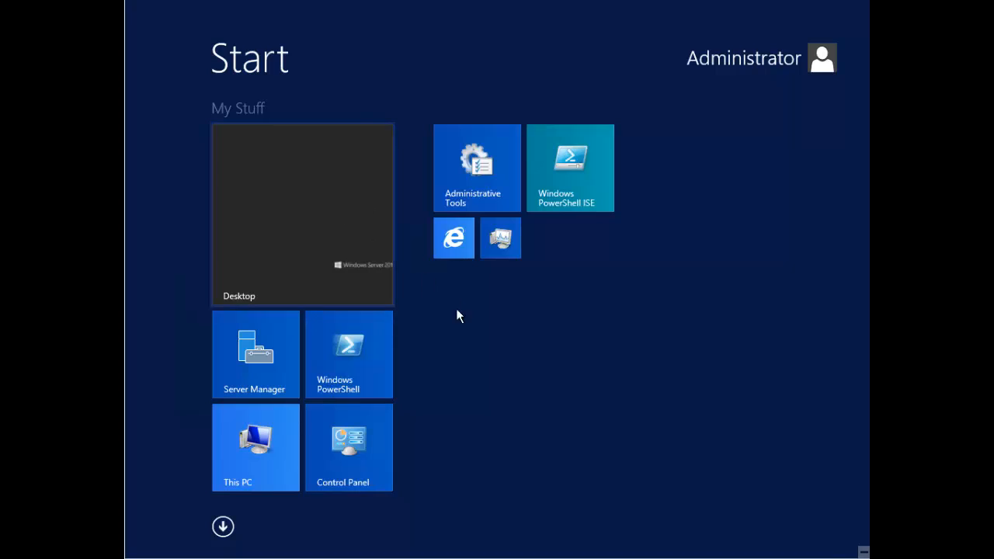
right_click(248, 225)
left_click(233, 522)
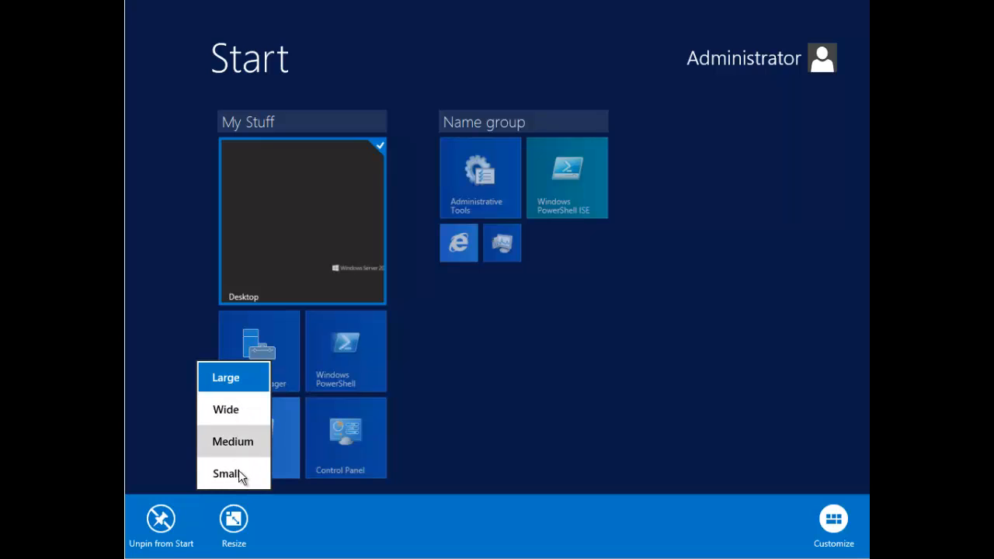
left_click(439, 310)
left_click(482, 326)
left_click(453, 298)
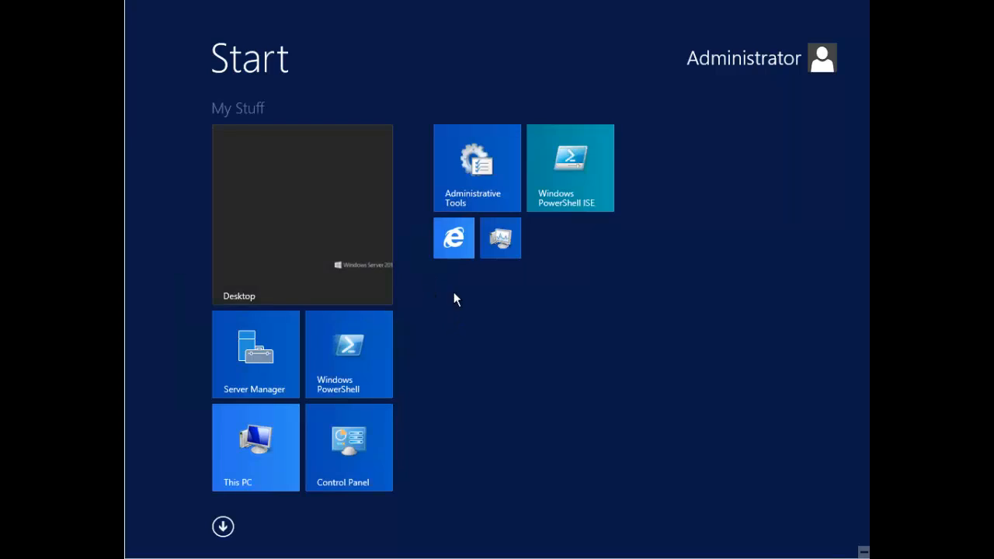
Step: Resize the Administrative Tools and Windows PowerShell ISE tiles to Small
right_click(450, 191)
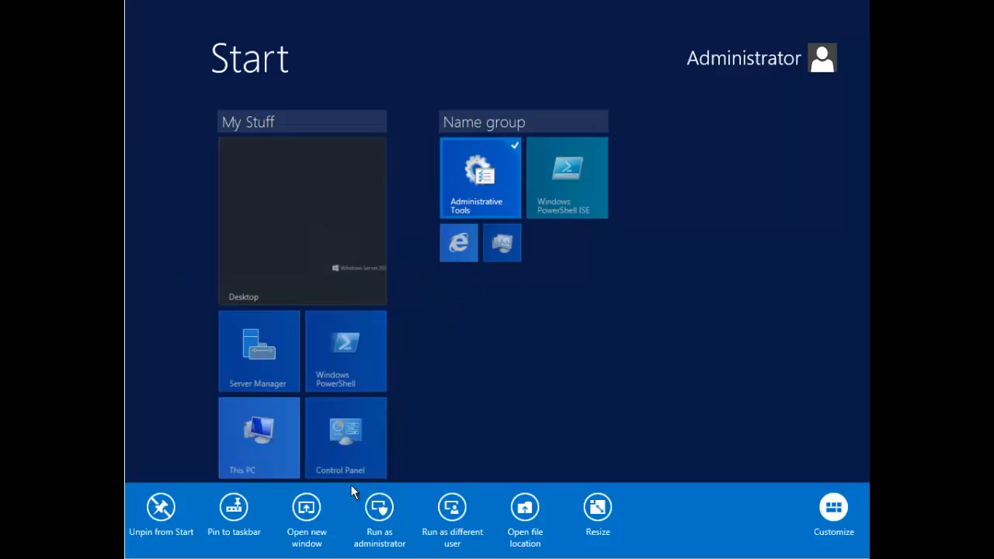
left_click(597, 507)
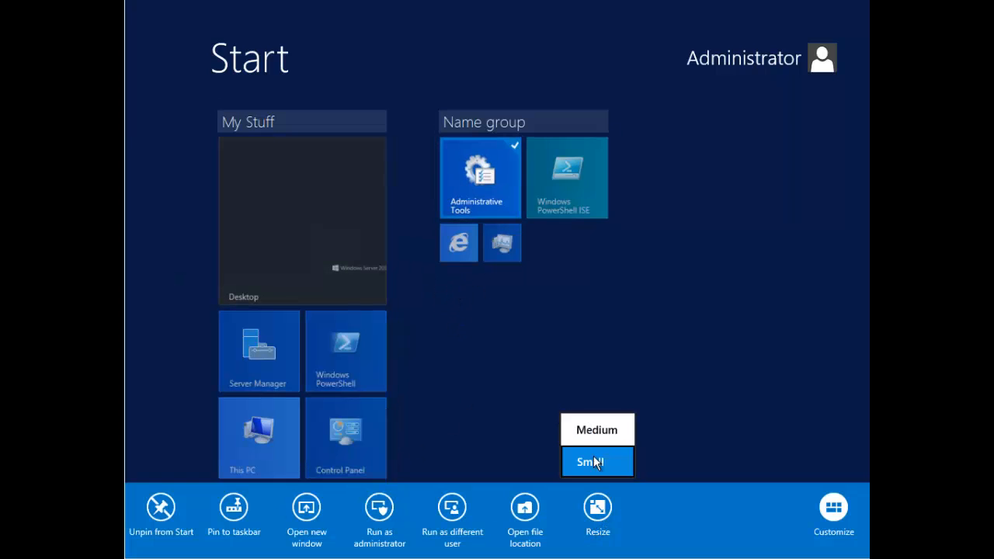
left_click(594, 460)
right_click(561, 180)
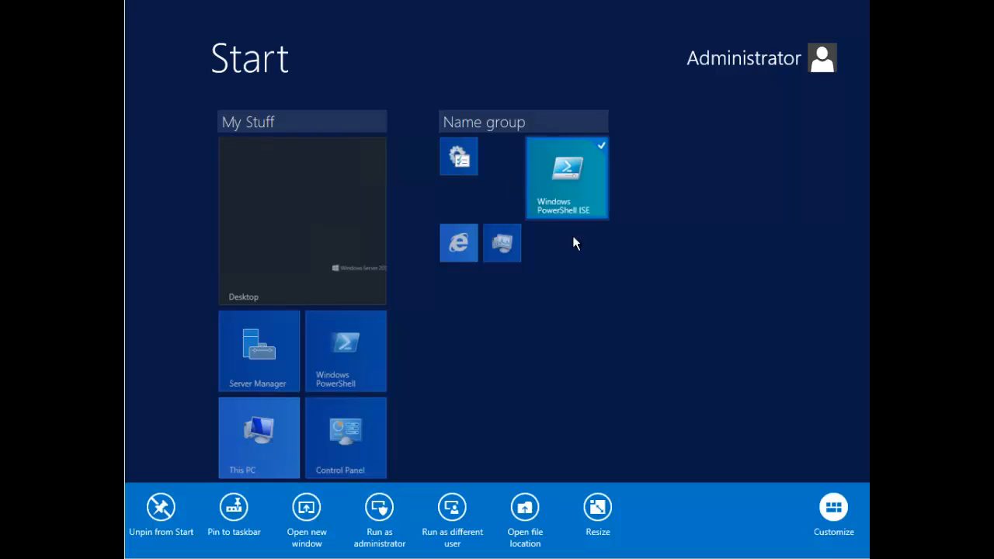
left_click(597, 507)
left_click(596, 463)
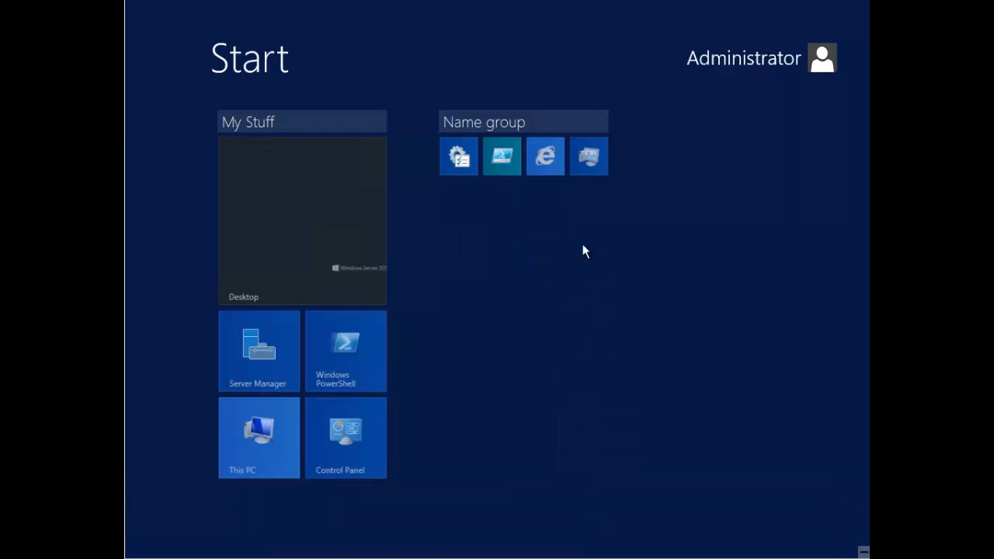
left_click(532, 208)
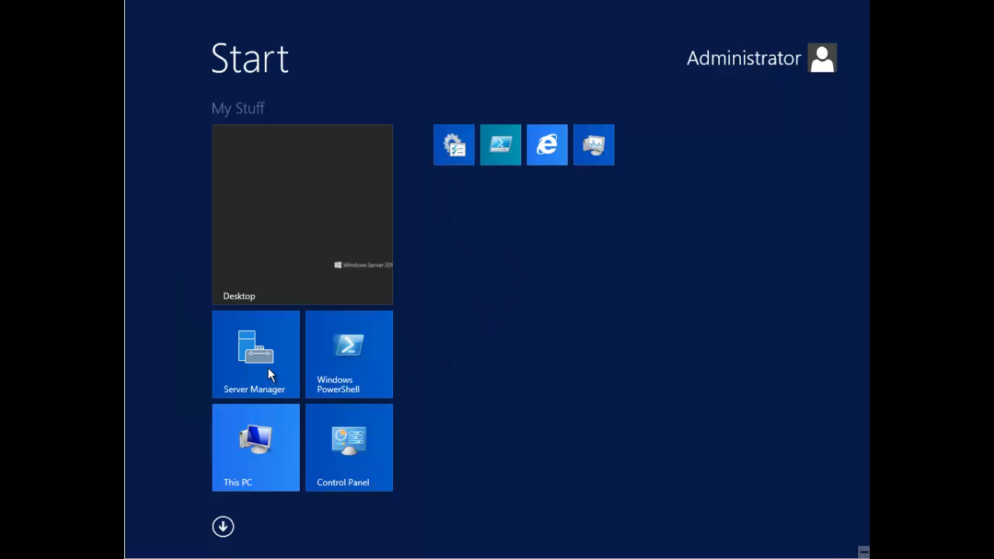
Step: Resize Server Manager to Small and place it under Administrative Tools in the second group
left_click_drag(268, 375, 505, 282)
right_click(505, 282)
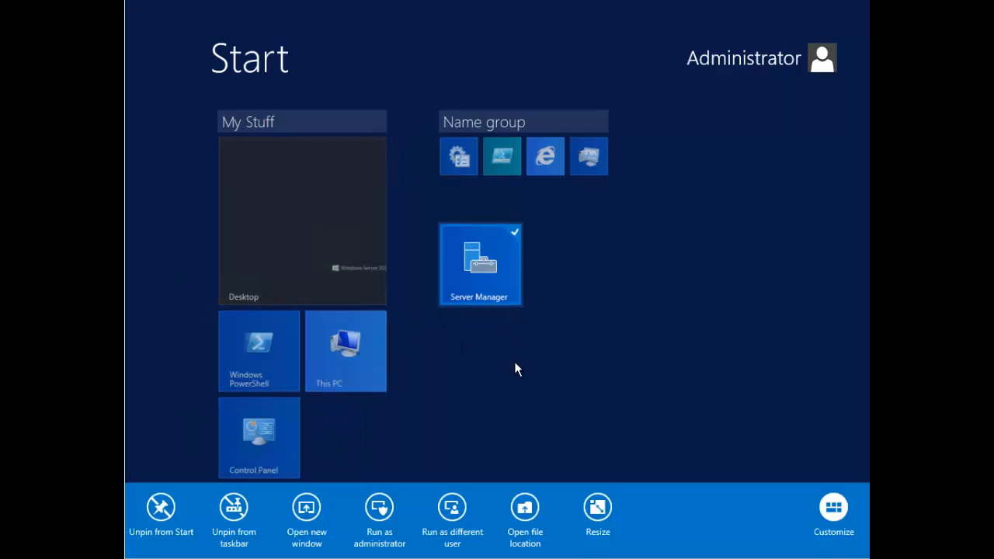
left_click(597, 511)
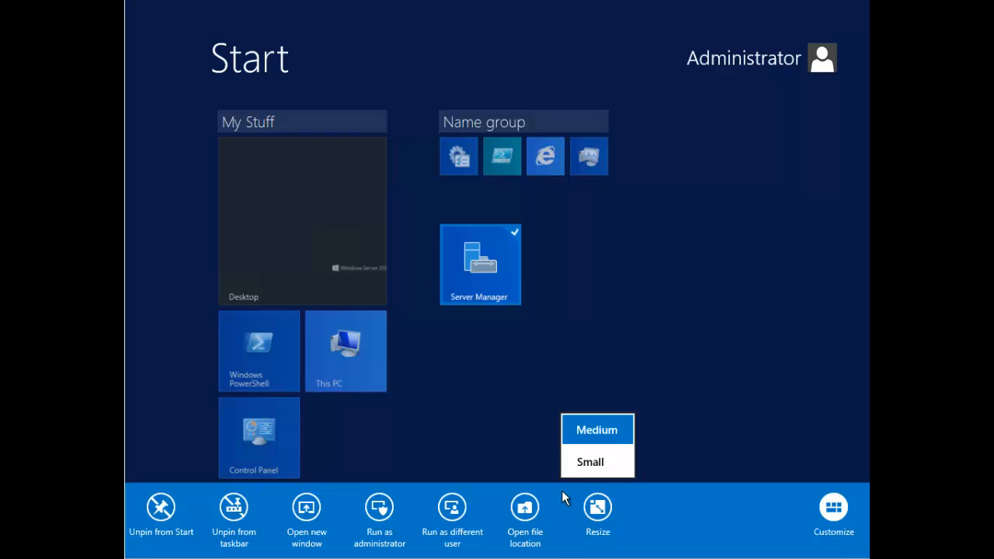
left_click(594, 470)
left_click_drag(531, 208, 485, 241)
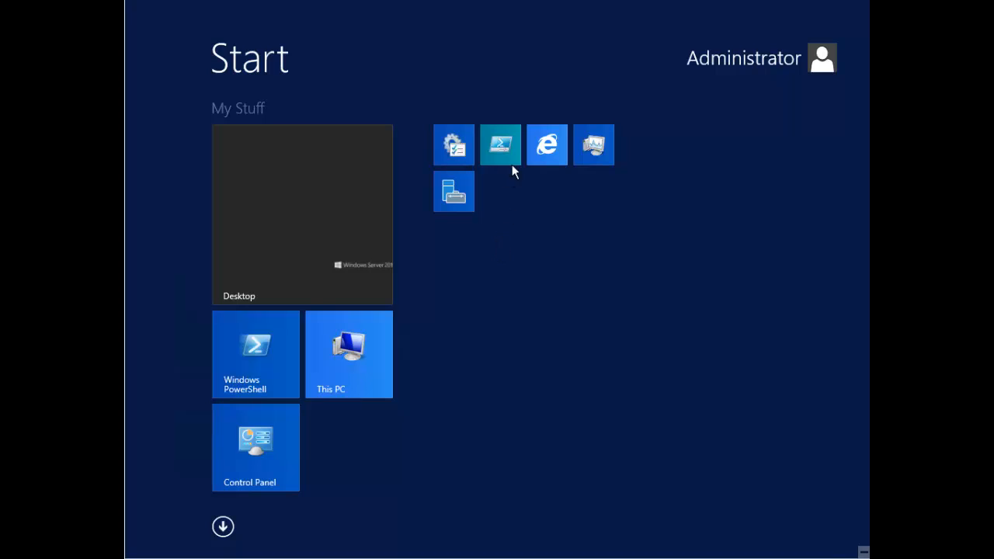
Step: Review the tile groups in customize mode, then launch Windows PowerShell ISE
right_click(510, 225)
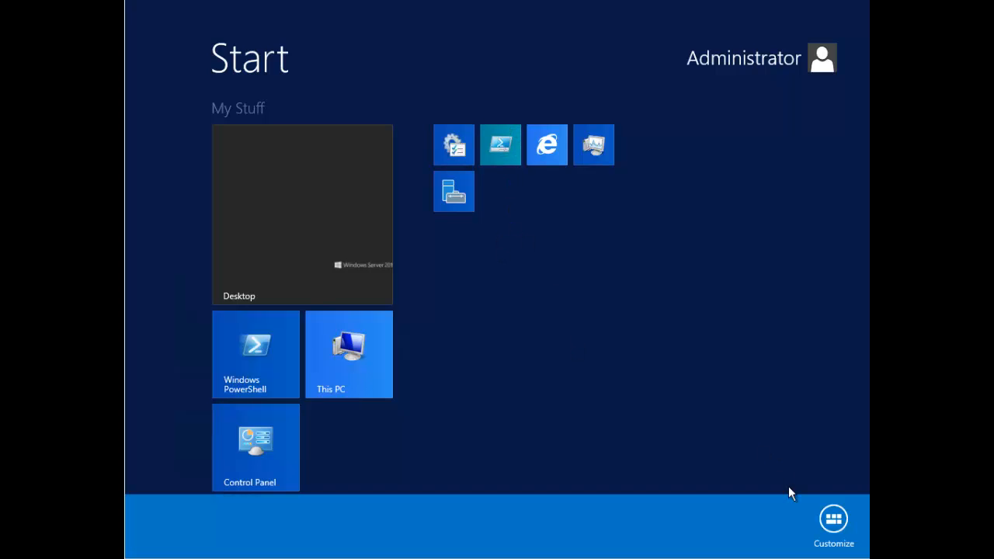
left_click(833, 519)
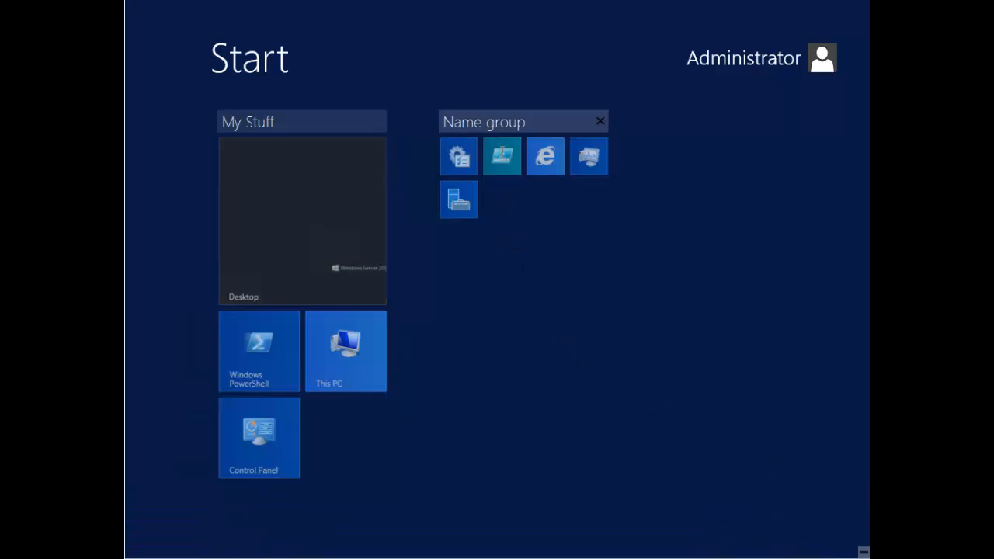
left_click(505, 176)
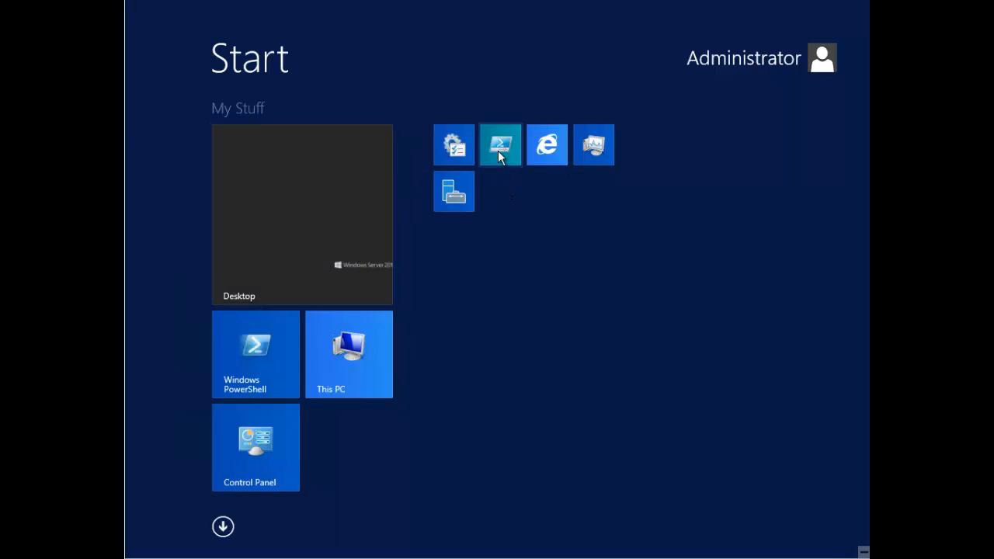
left_click(501, 147)
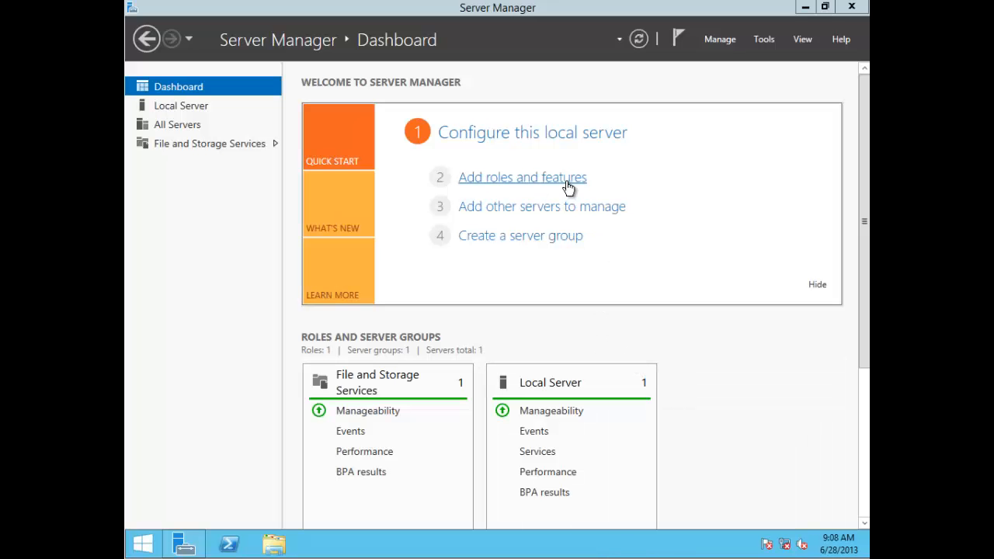
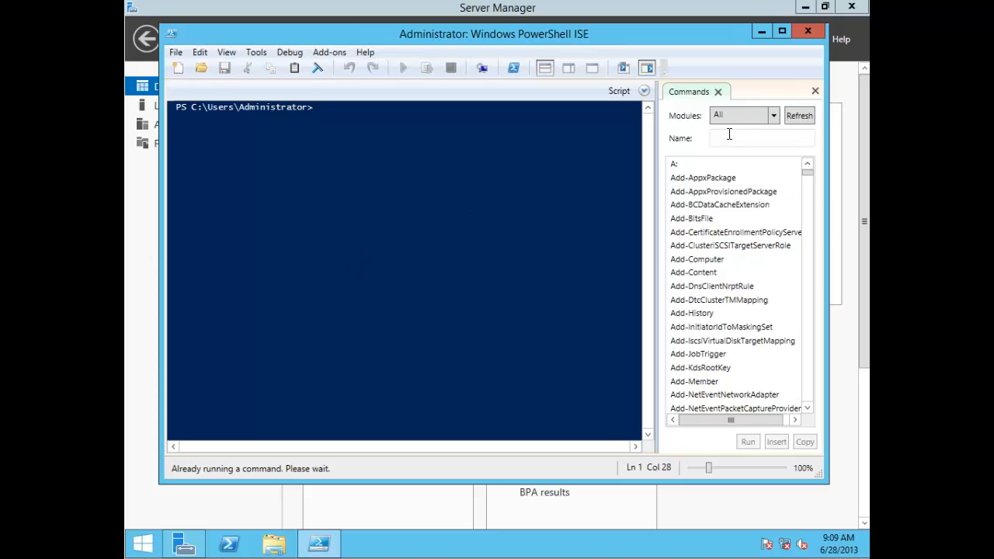
Step: Toggle the ISE Script pane on and off, then close PowerShell ISE and Server Manager
left_click(644, 91)
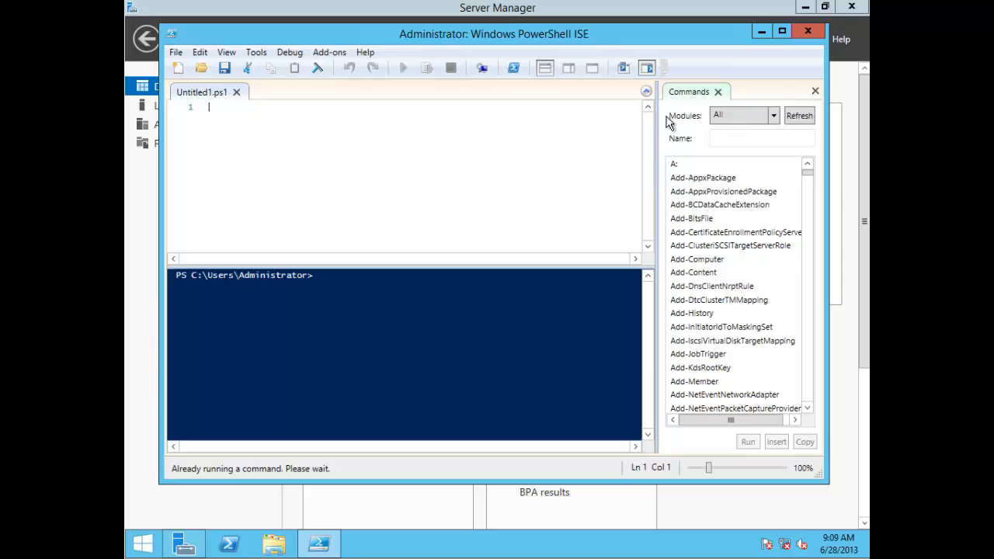
left_click(645, 92)
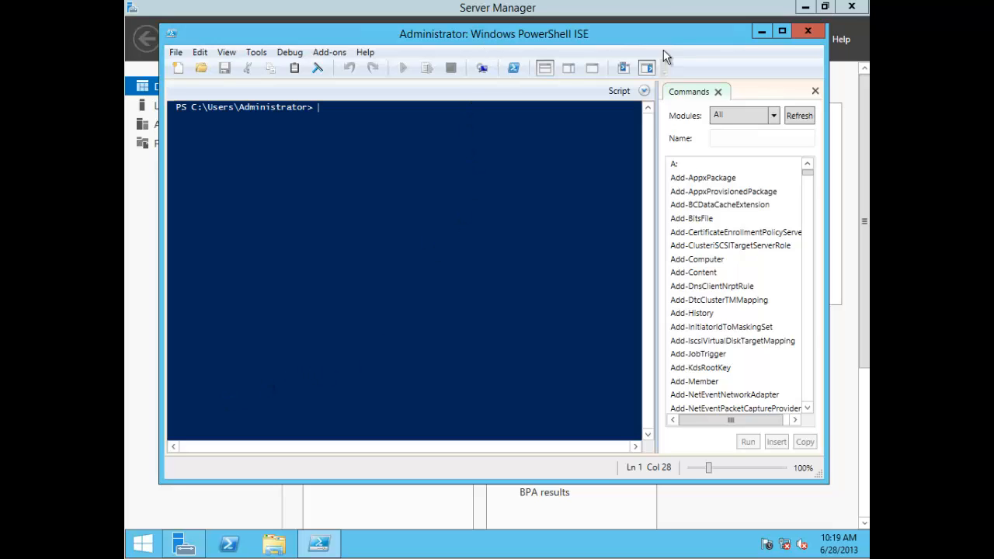
left_click(808, 31)
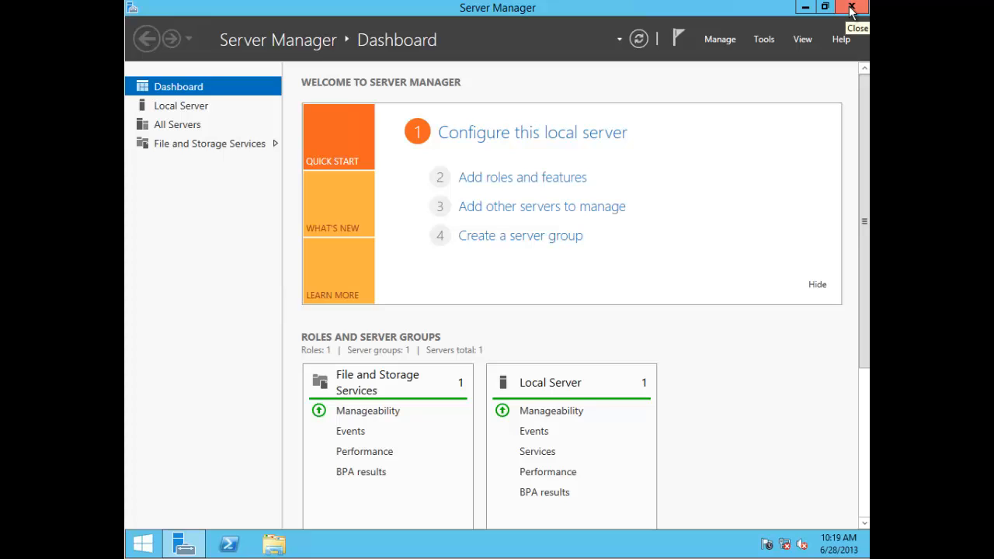
left_click(852, 9)
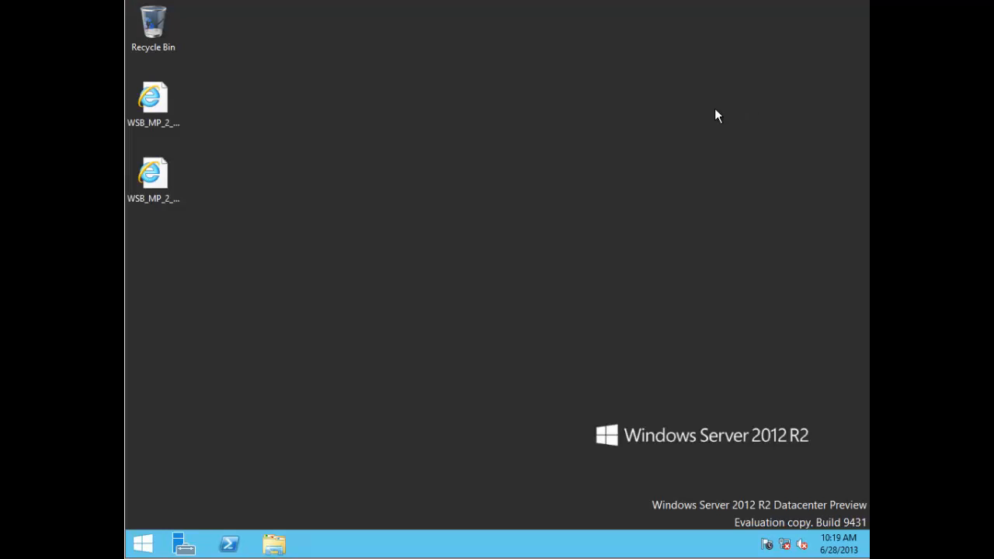
Step: Open Taskbar and Navigation properties from the taskbar, centre the dialog, and show its Navigation tab
right_click(355, 544)
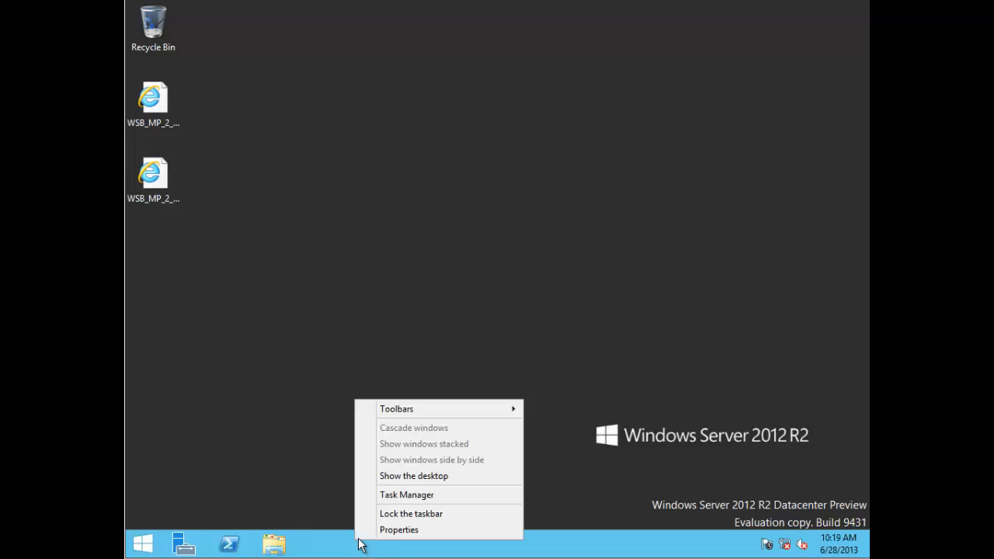
left_click(313, 482)
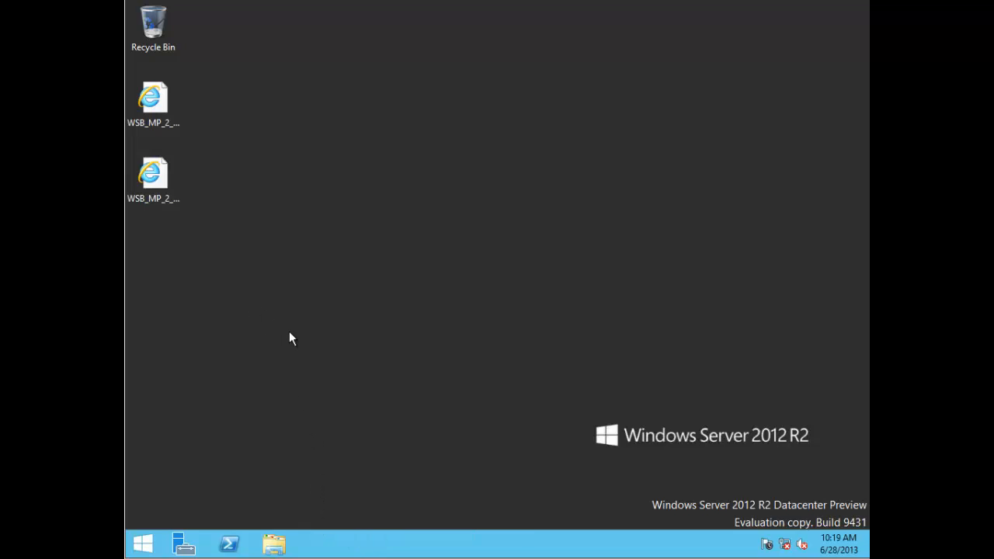
right_click(379, 550)
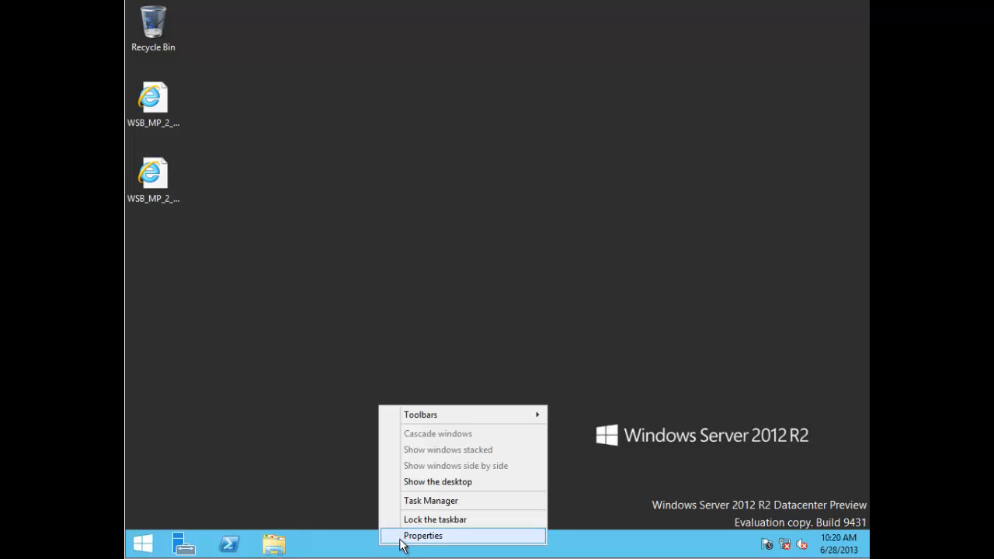
left_click(405, 536)
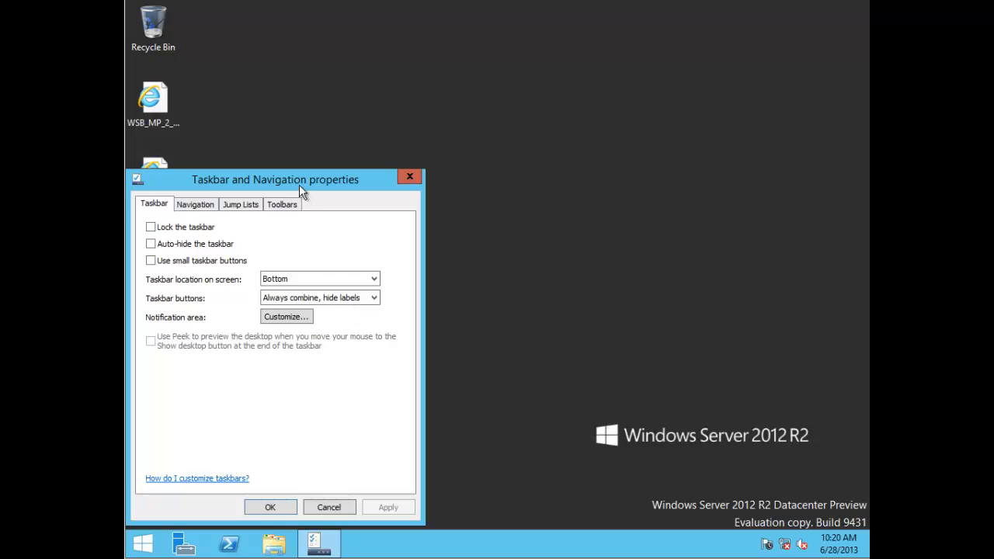
left_click_drag(300, 186, 419, 144)
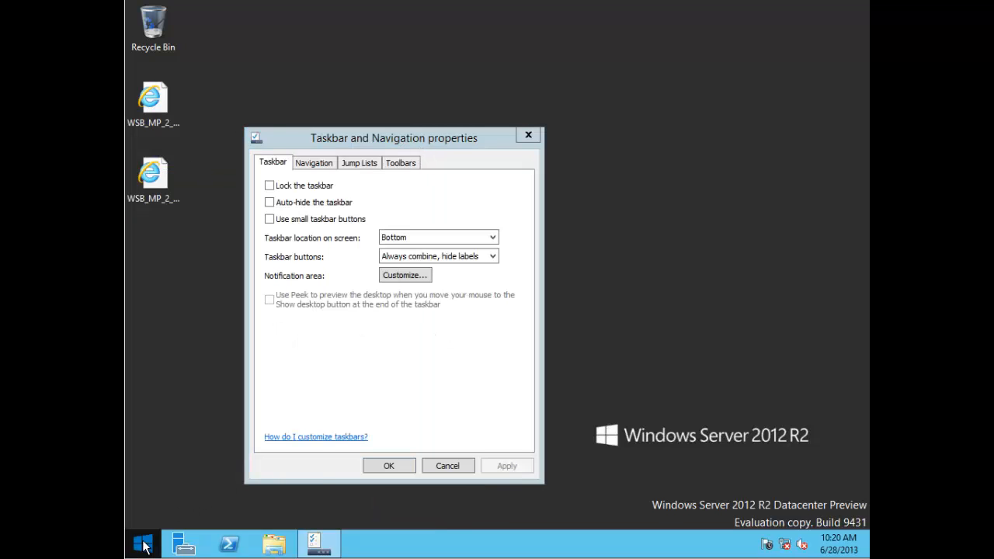
right_click(143, 544)
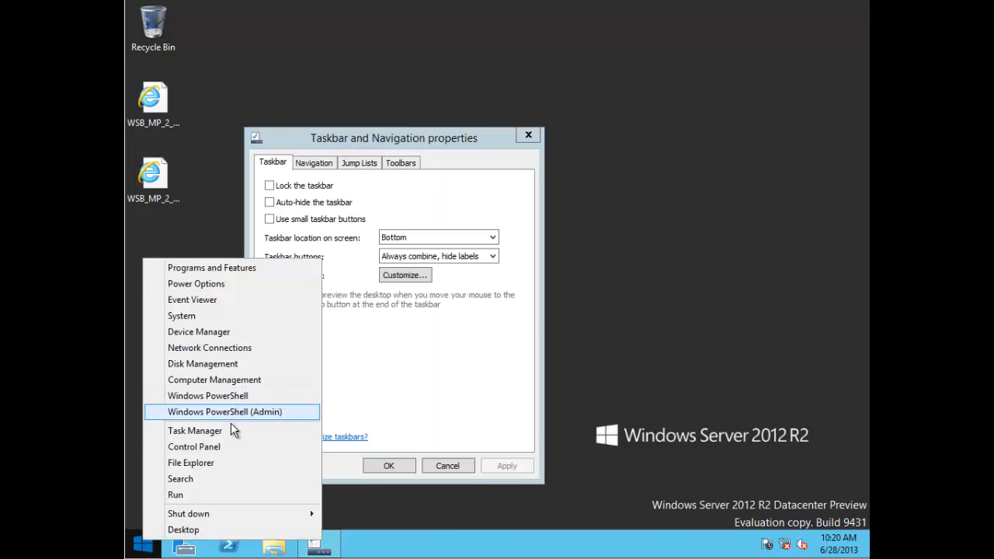
left_click(371, 144)
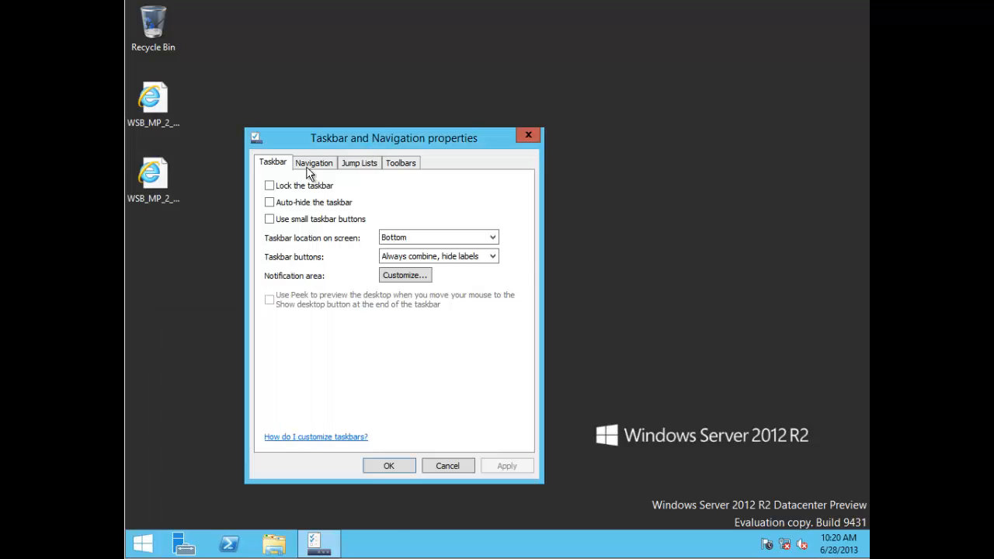
right_click(402, 543)
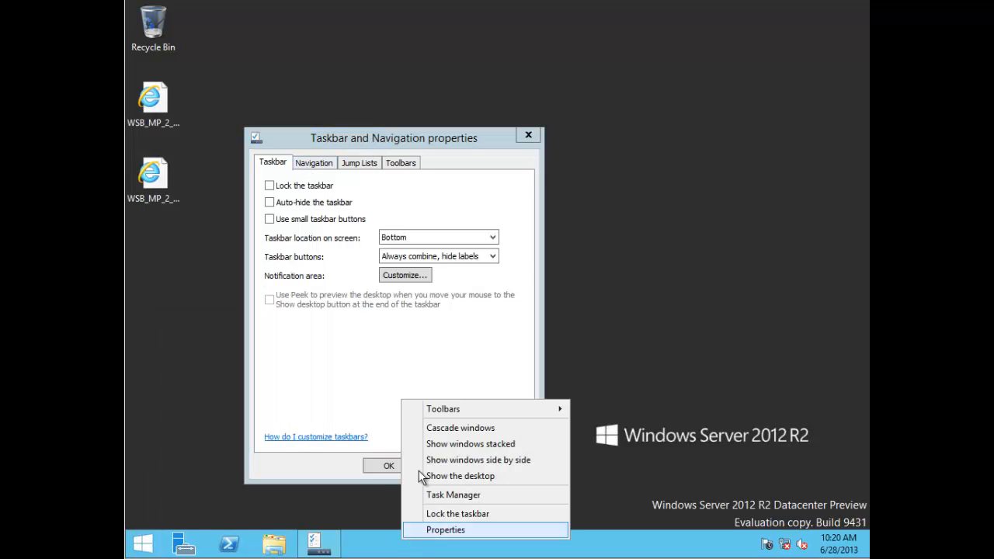
left_click(323, 164)
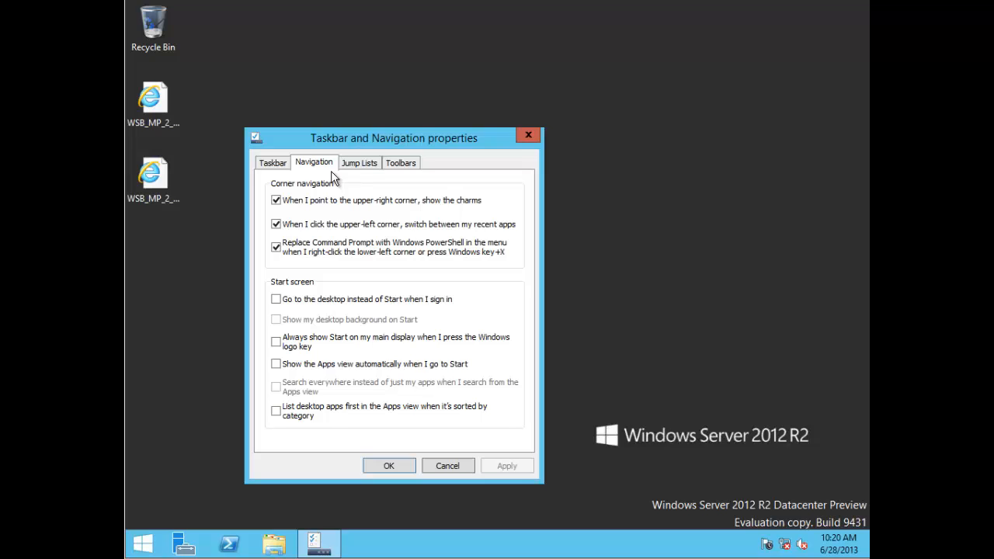
Step: Clear the upper-right charms, upper-left app switching and Replace Command Prompt with PowerShell options
left_click(276, 200)
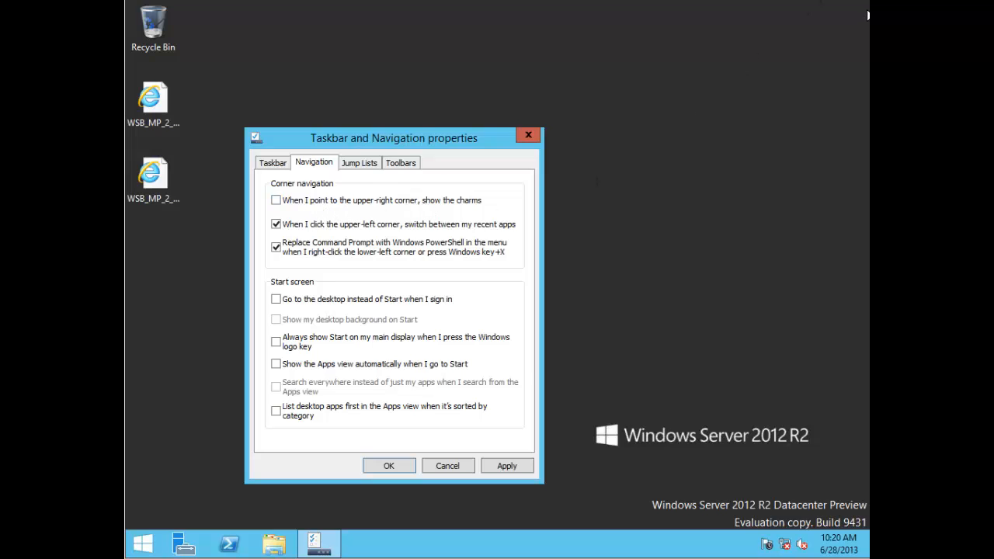
mouse_move(867, 37)
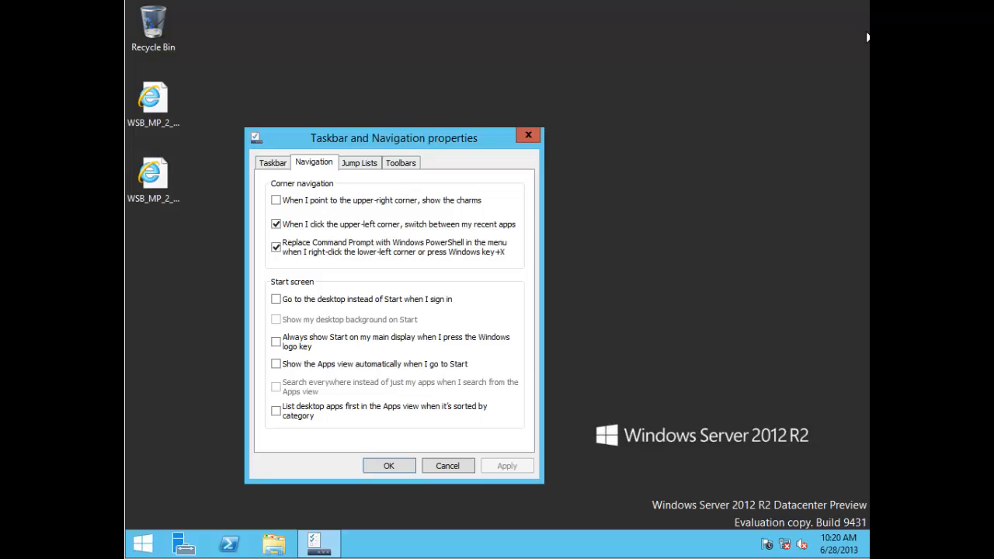
mouse_move(867, 554)
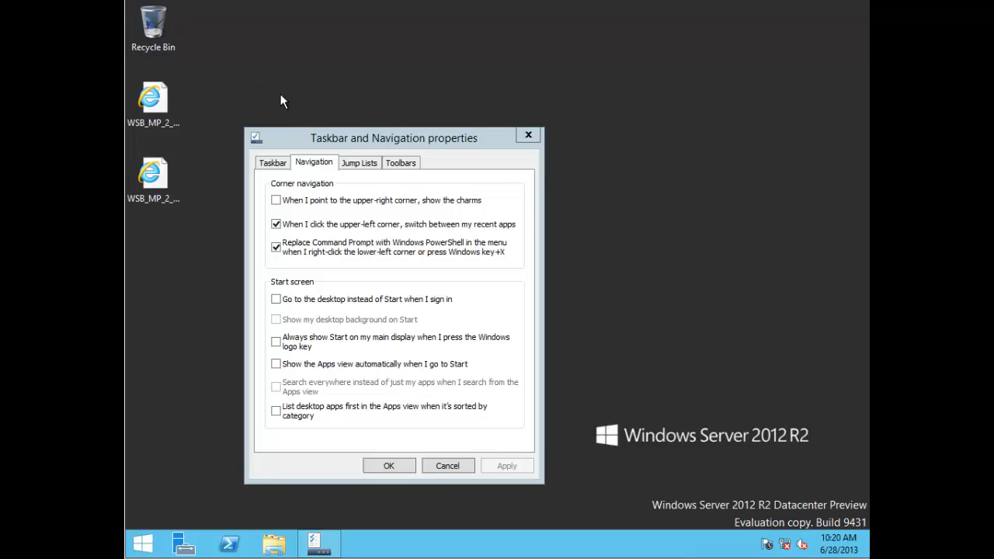
left_click(276, 224)
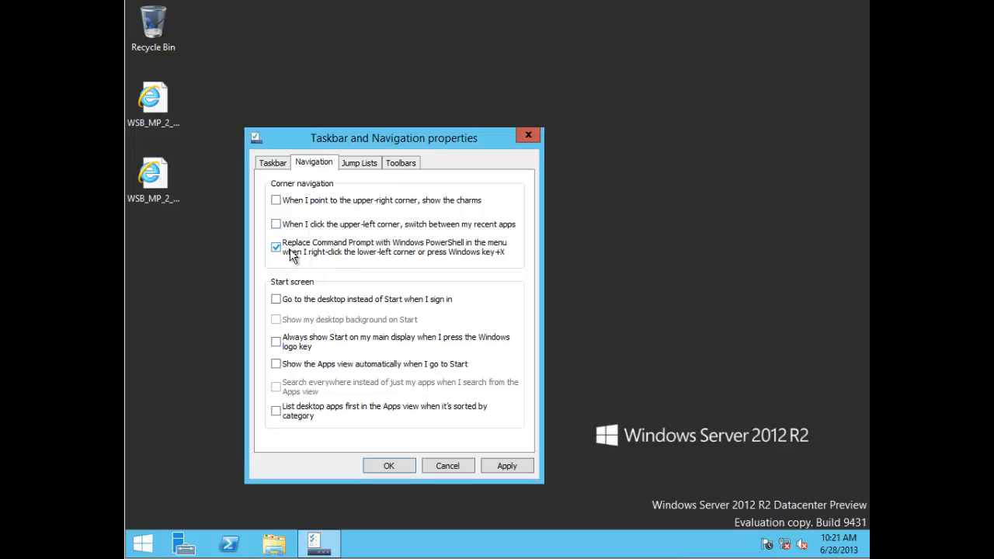
left_click(293, 253)
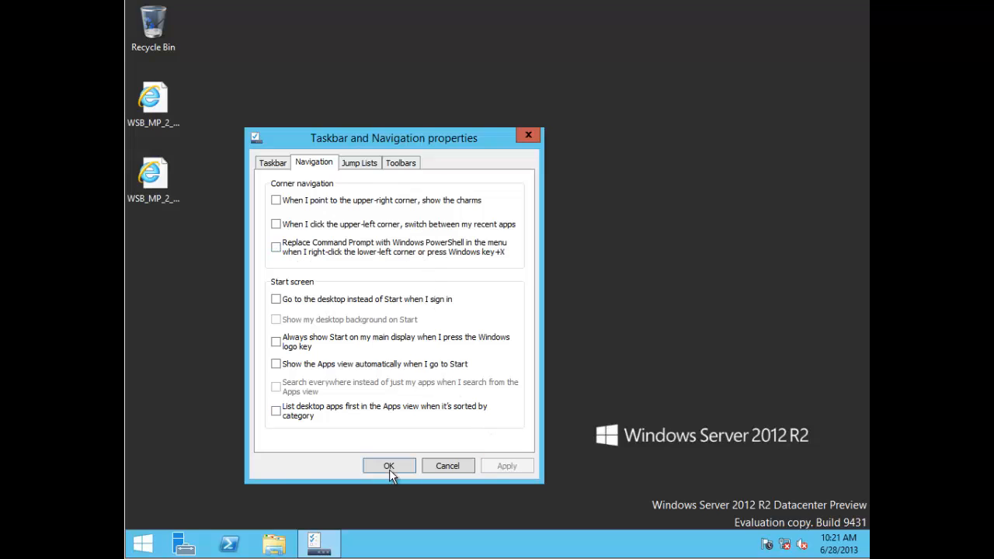
right_click(142, 546)
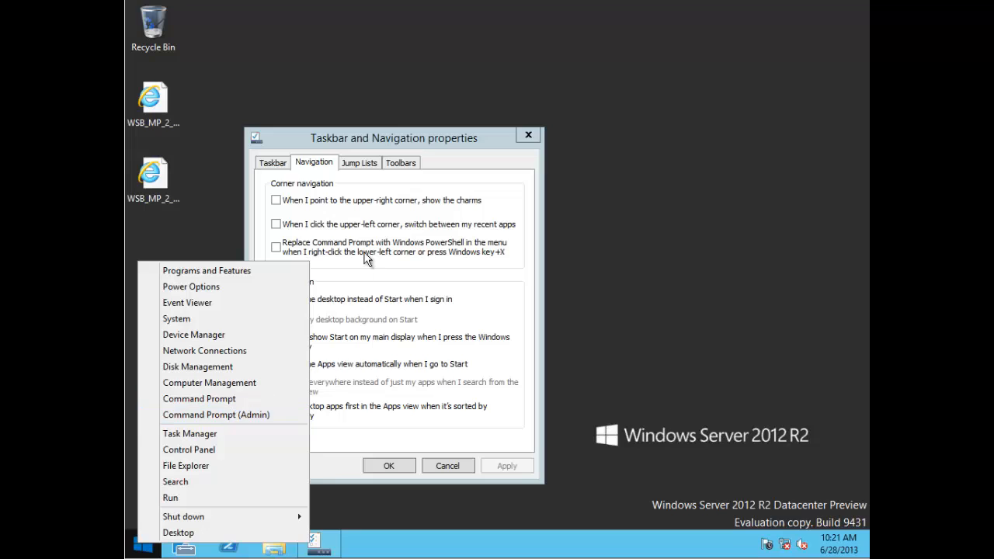
left_click(542, 281)
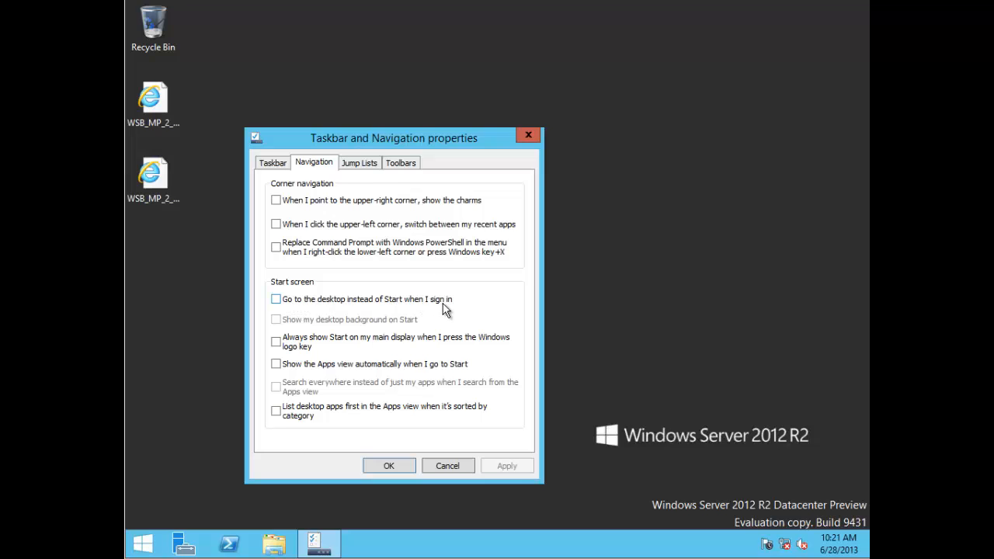
left_click(318, 305)
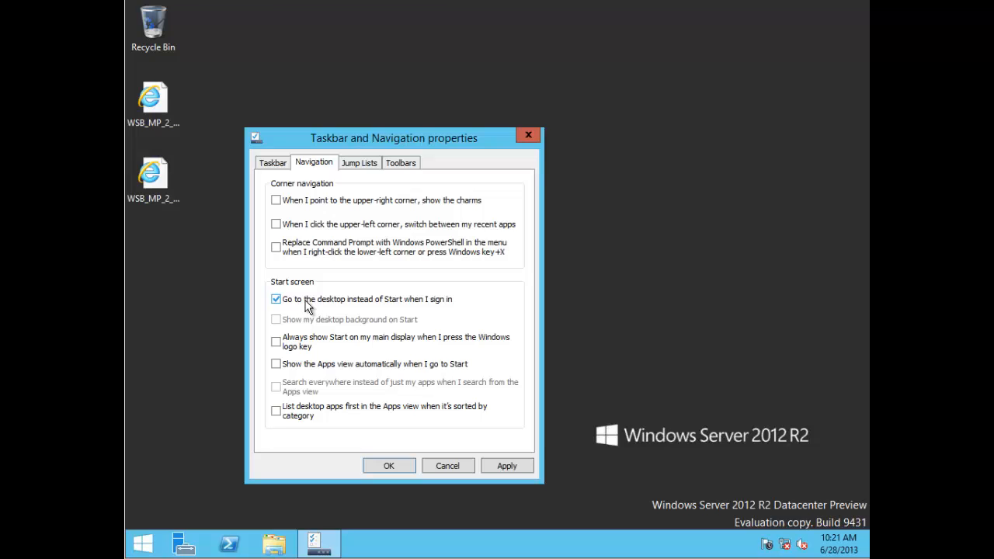
left_click(304, 305)
left_click(287, 300)
Step: From Server Manager, launch the Add Roles and Features Wizard and advance to the Features page
left_click(192, 543)
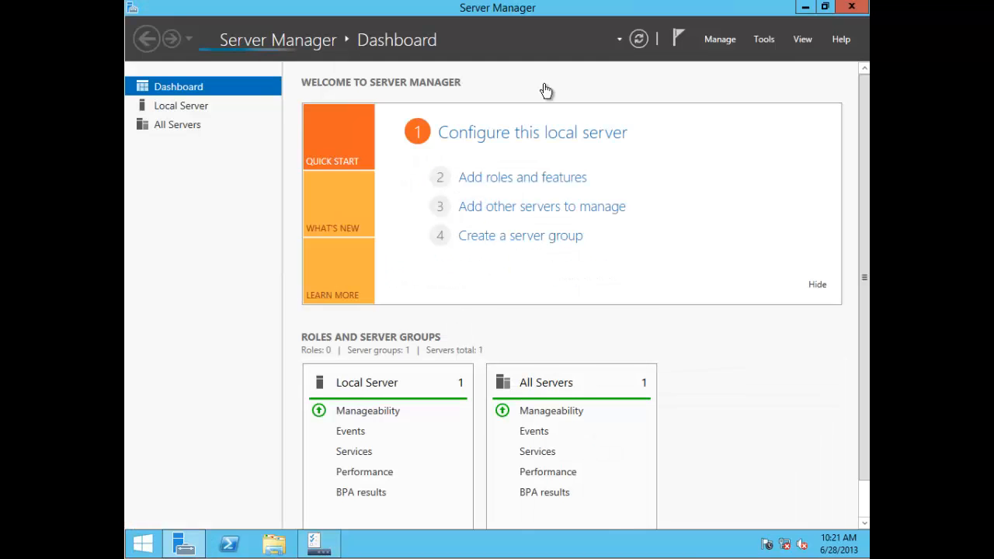
left_click(719, 39)
left_click(708, 59)
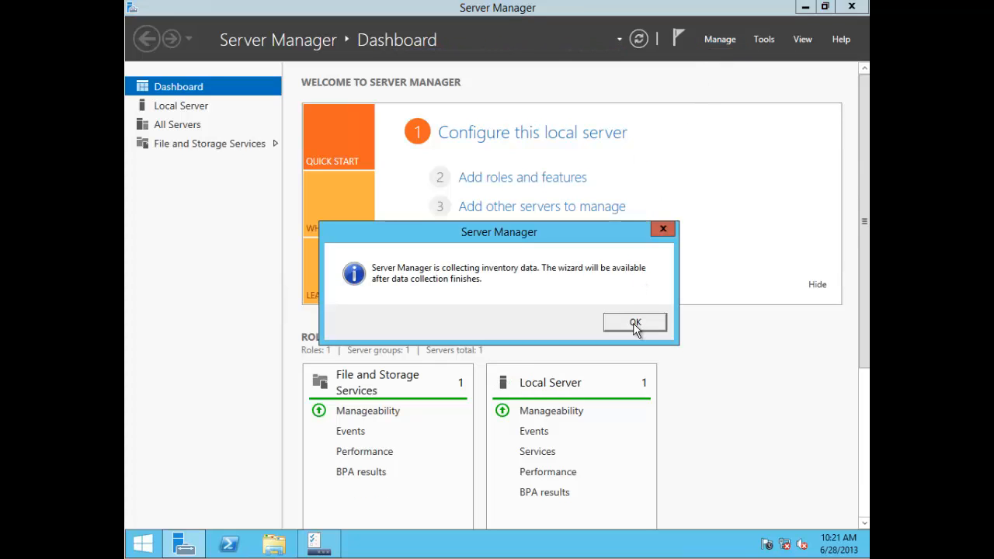
left_click(663, 229)
left_click(715, 38)
left_click(702, 59)
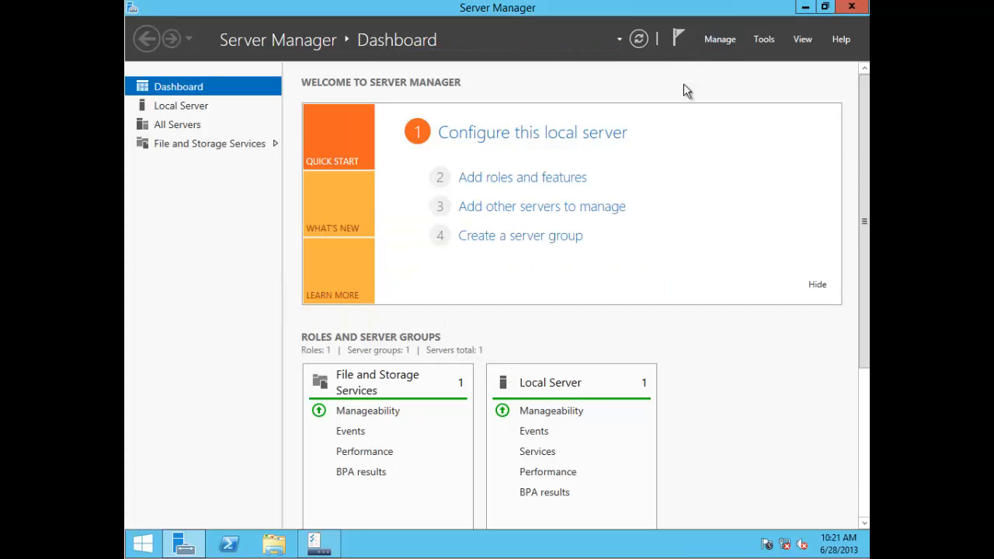
left_click(576, 448)
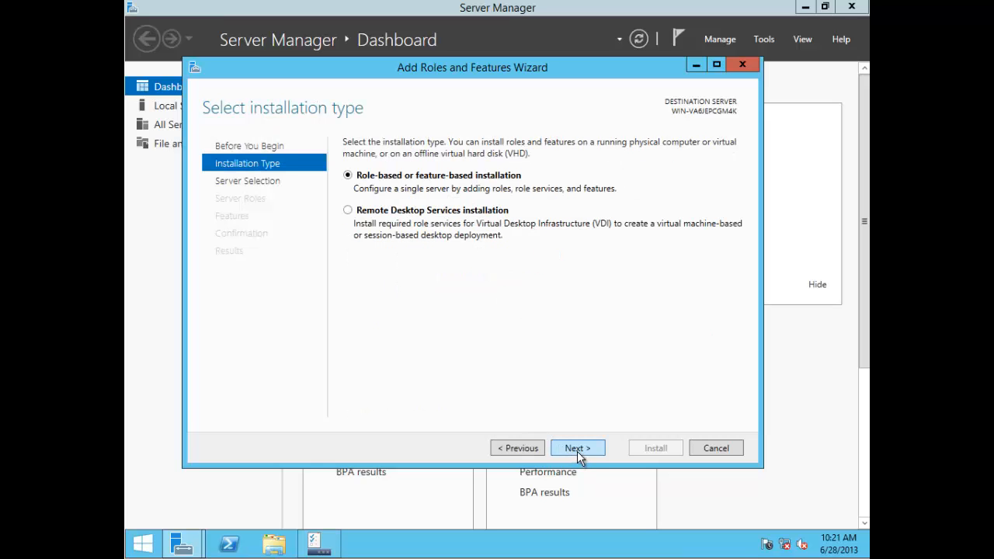
left_click(583, 450)
left_click(576, 448)
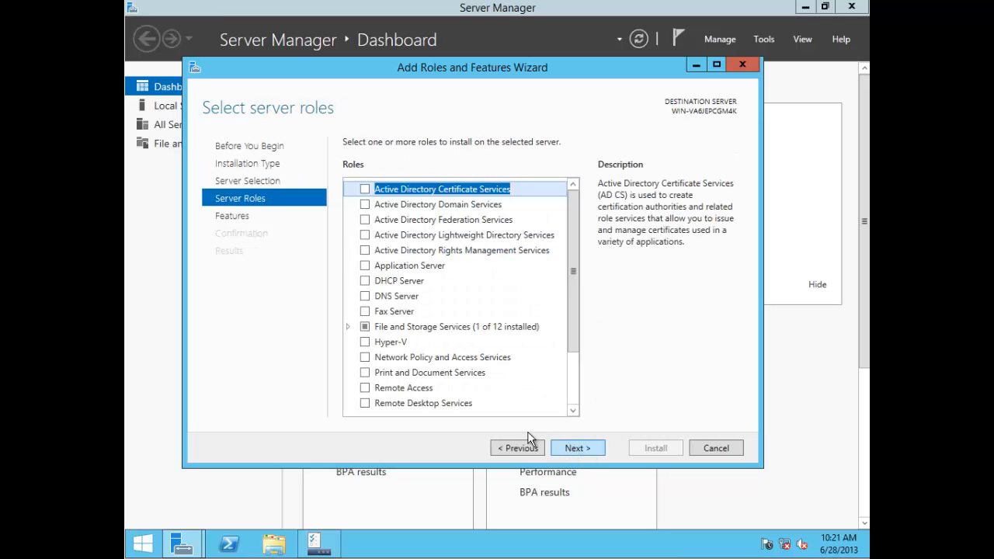
left_click(575, 449)
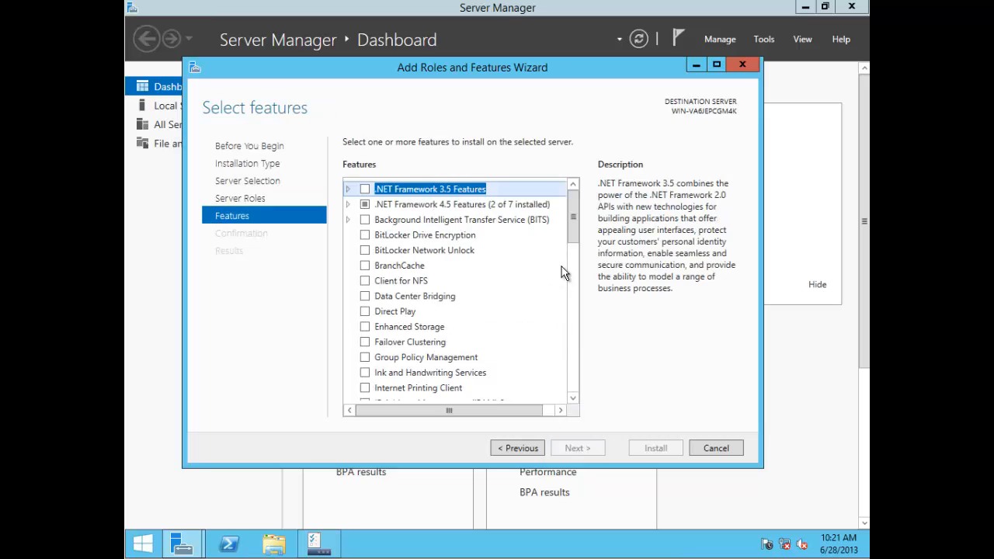
Step: Select Desktop Experience with its required features, allow automatic restart, and start the installation
left_click_drag(571, 210, 573, 331)
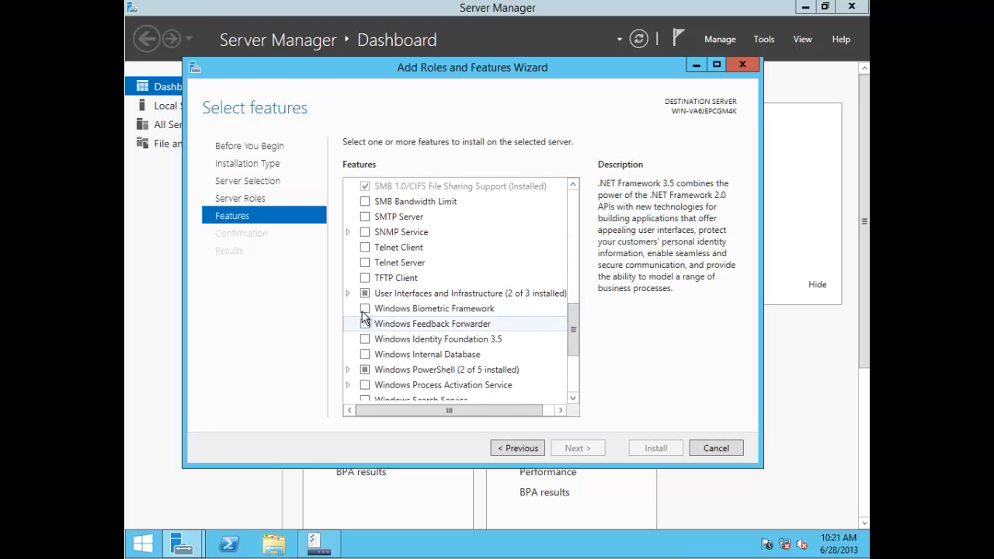
left_click(348, 294)
left_click(365, 324)
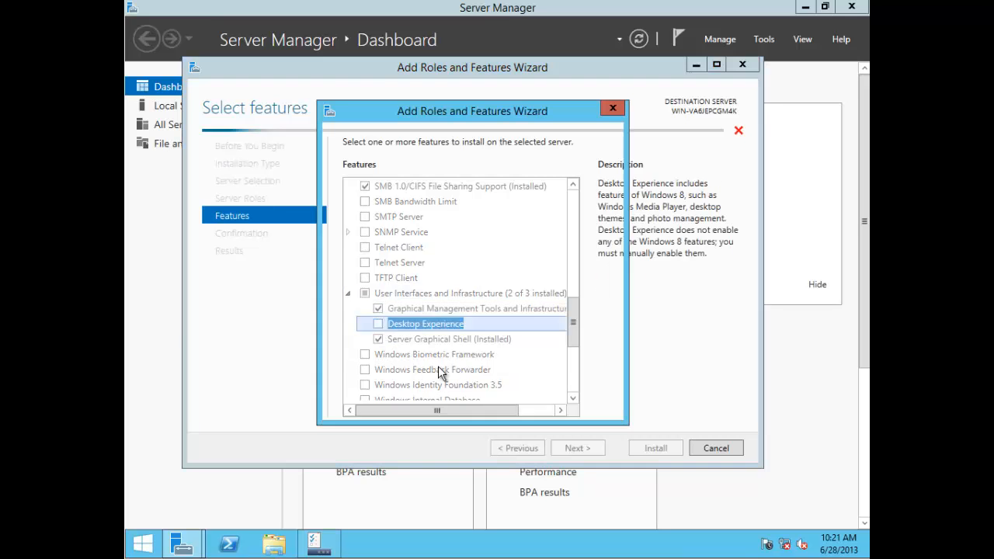
left_click(512, 389)
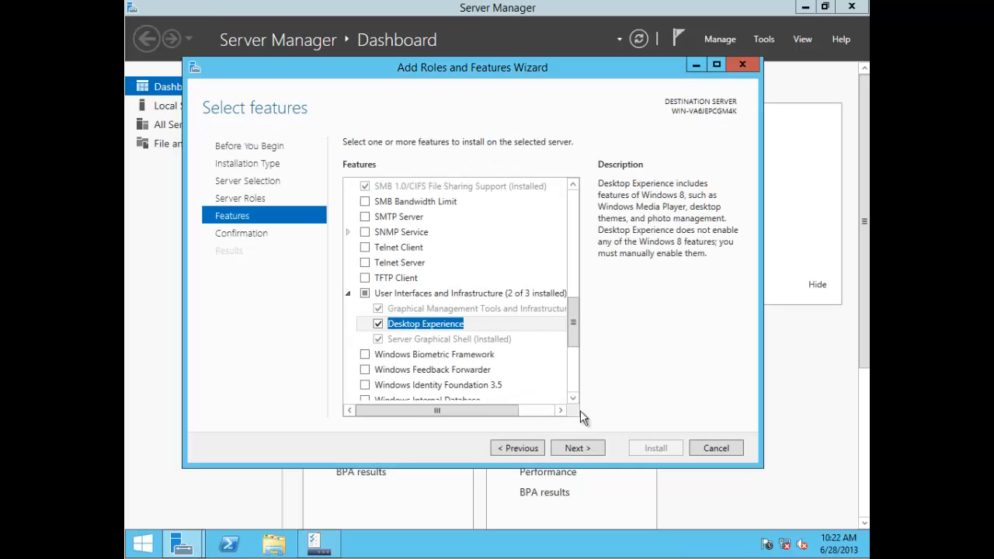
left_click(582, 449)
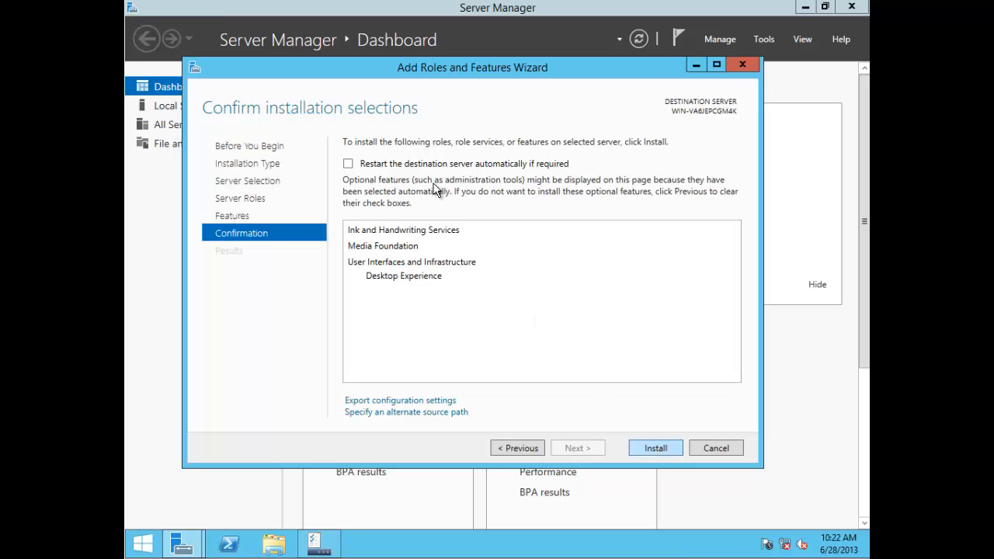
left_click(381, 163)
left_click(554, 326)
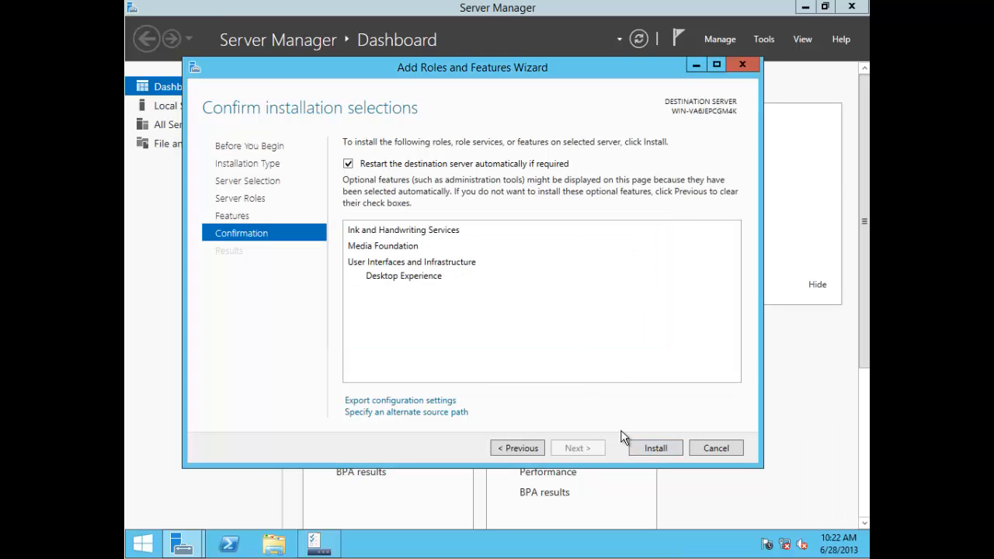
left_click(652, 446)
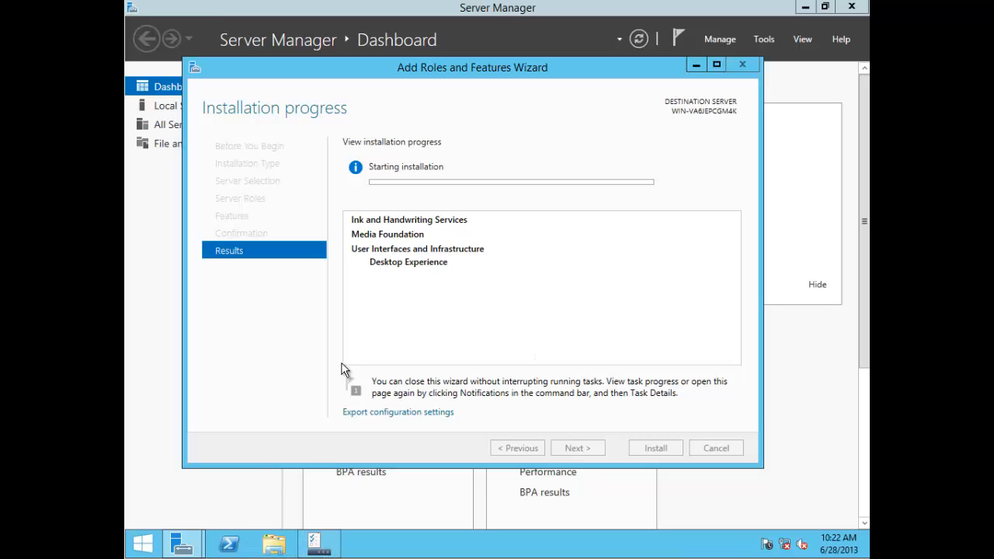
Step: Minimize the wizard and Server Manager, open and close Screen Resolution while the server restarts
left_click(696, 64)
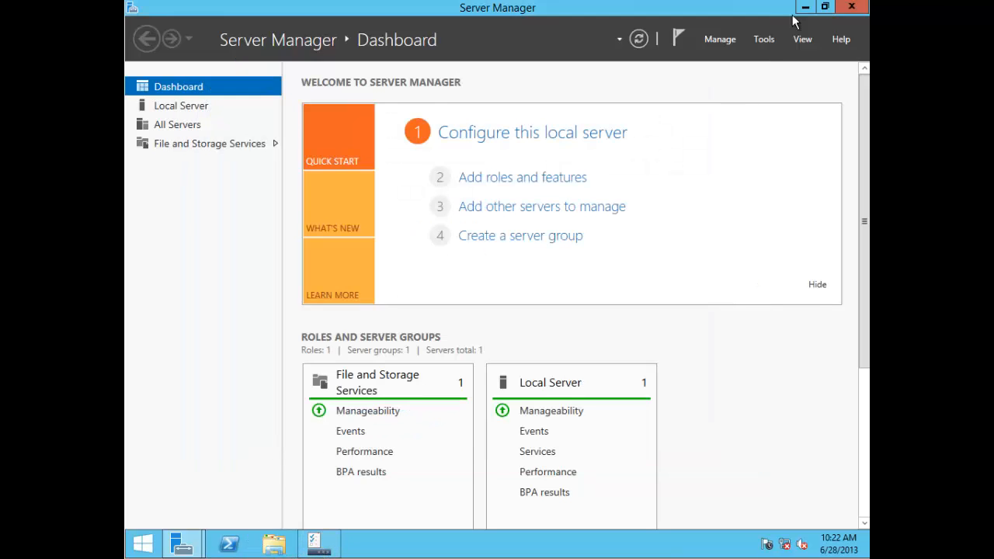
left_click(805, 7)
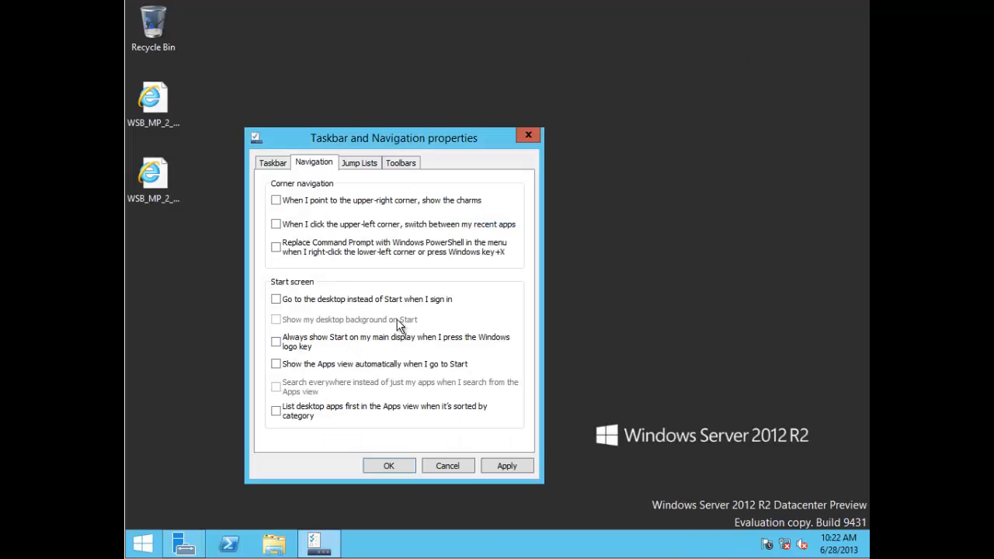
left_click(619, 284)
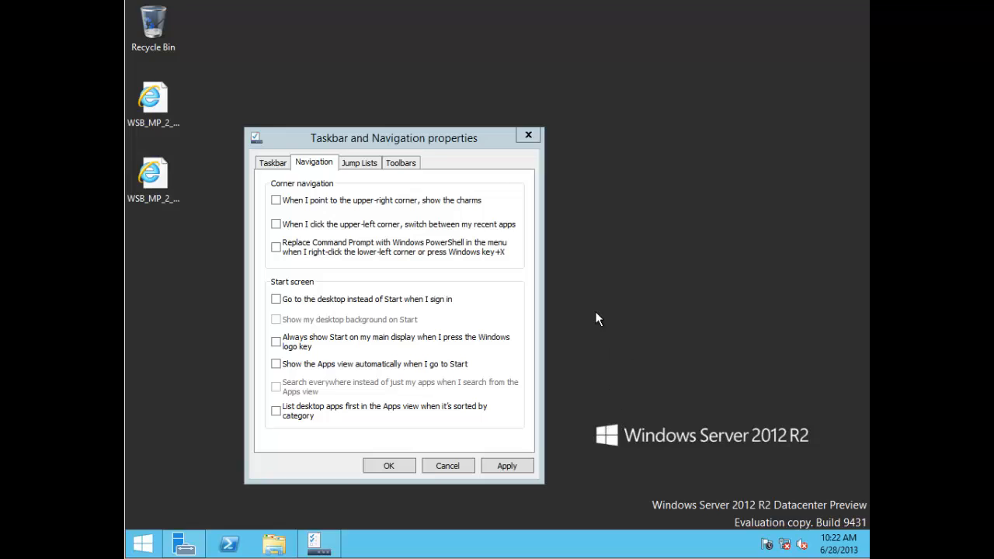
right_click(625, 410)
left_click(656, 398)
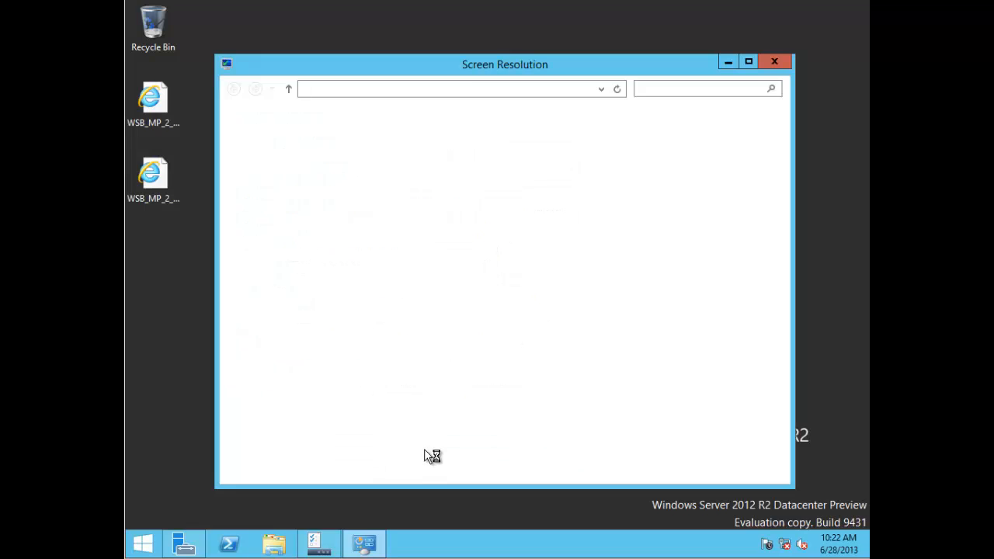
left_click(780, 64)
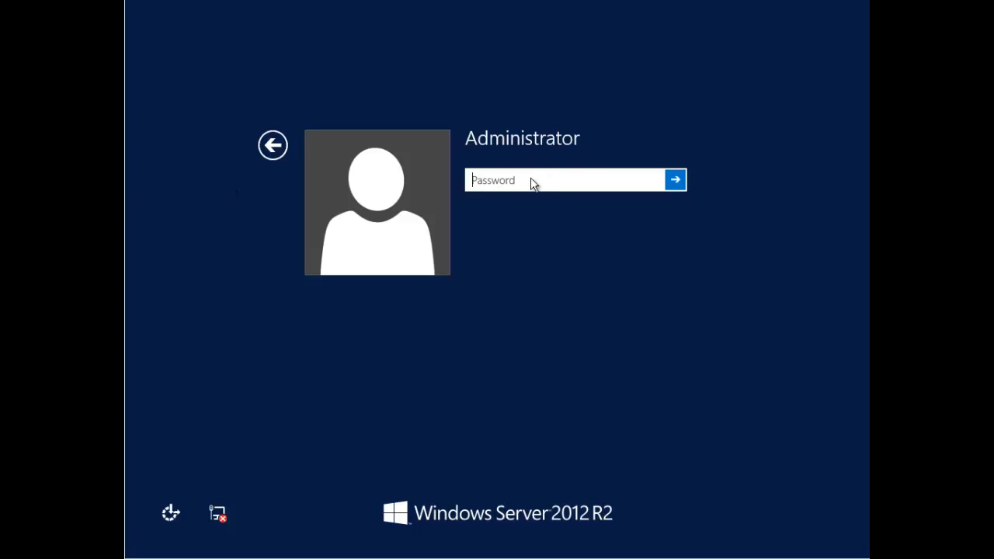
Step: Enter the Administrator account password, reveal it to verify, and sign in
type("••••••••••")
left_click(651, 181)
left_click(674, 180)
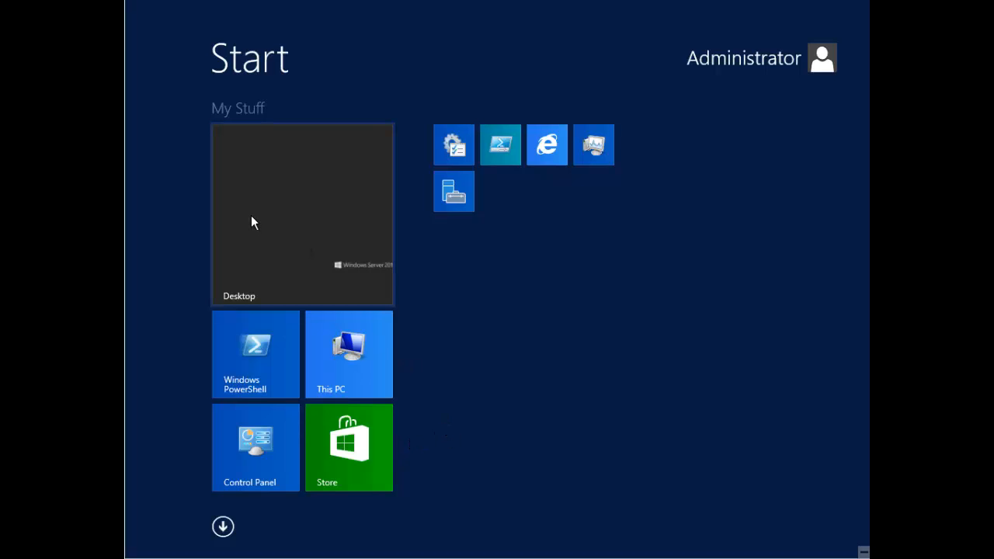
Step: Go to the desktop, close the succeeded Desktop Experience installation wizard, and minimize Server Manager
left_click(286, 223)
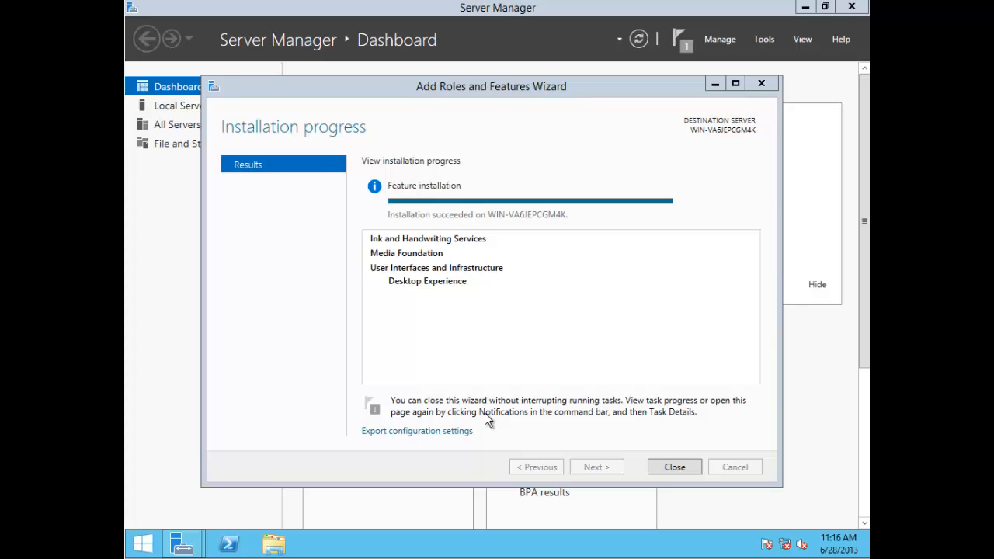
left_click(676, 468)
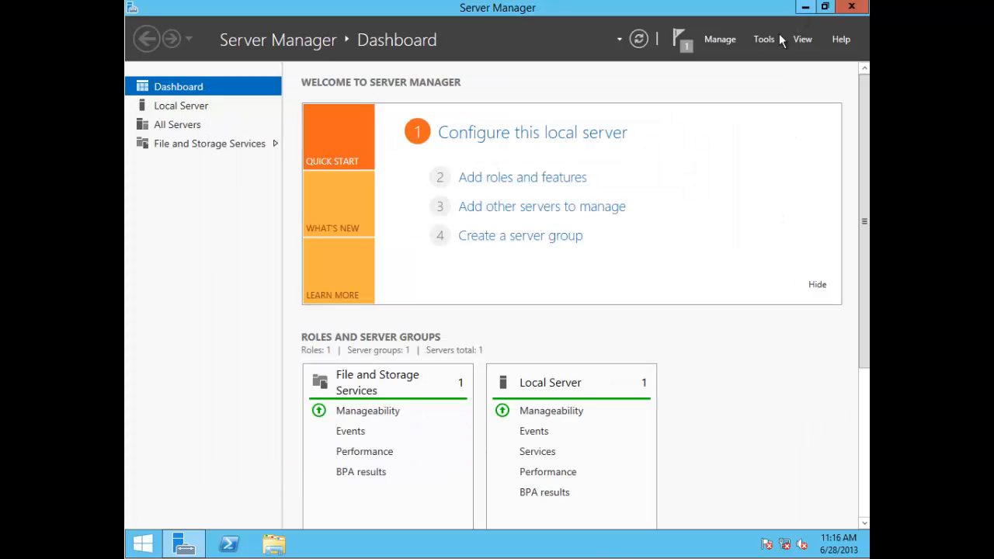
left_click(805, 7)
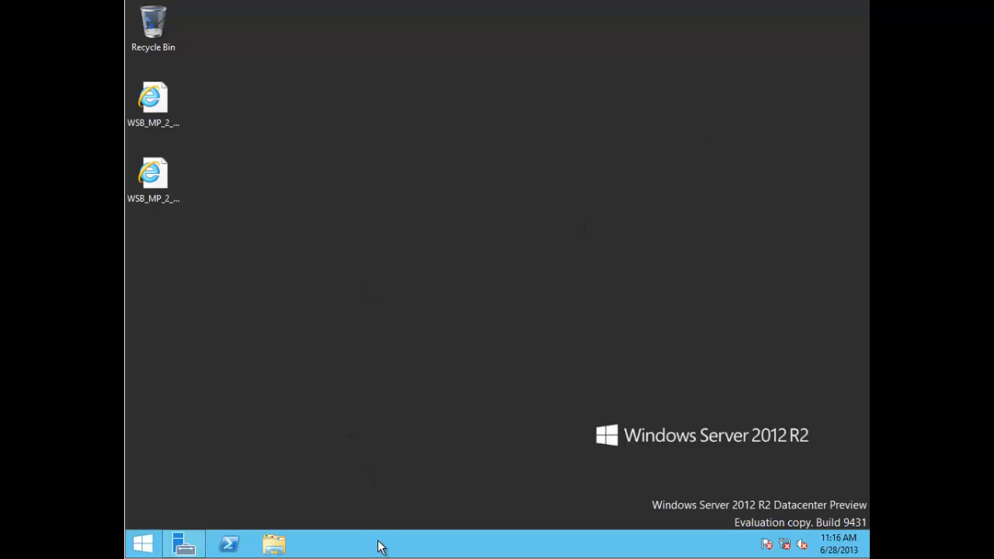
Step: Set the sleeping kitten picture as the desktop background through Personalize, then minimize that window
right_click(388, 258)
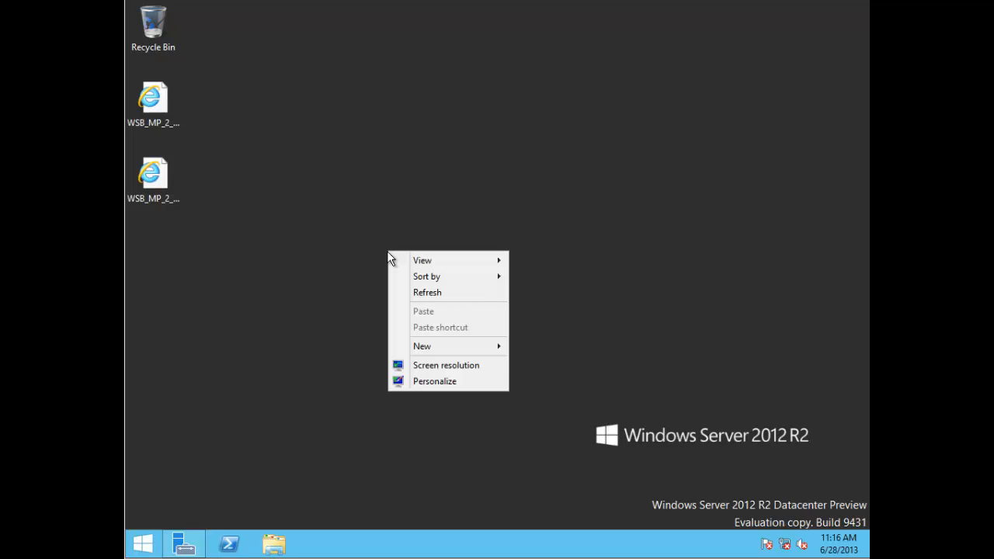
left_click(407, 380)
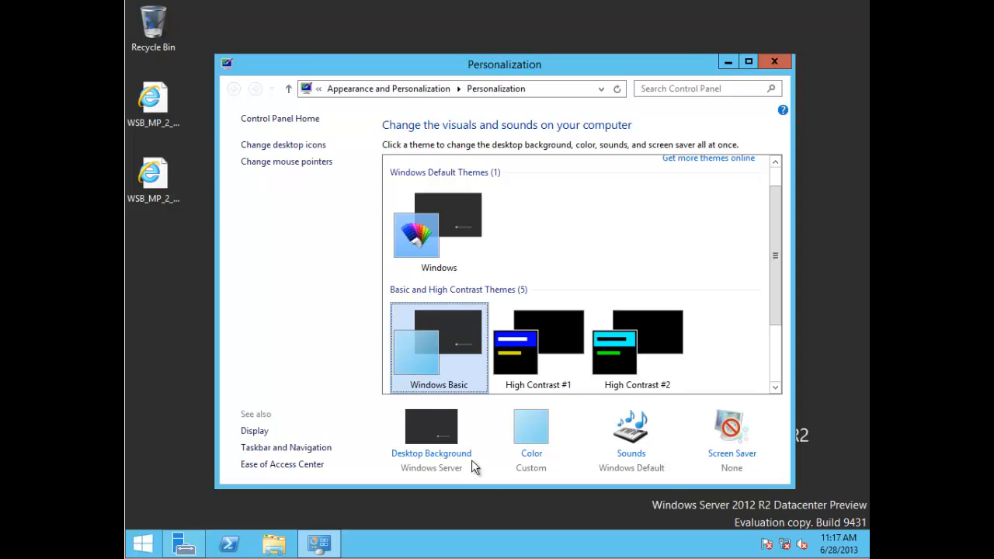
left_click(442, 452)
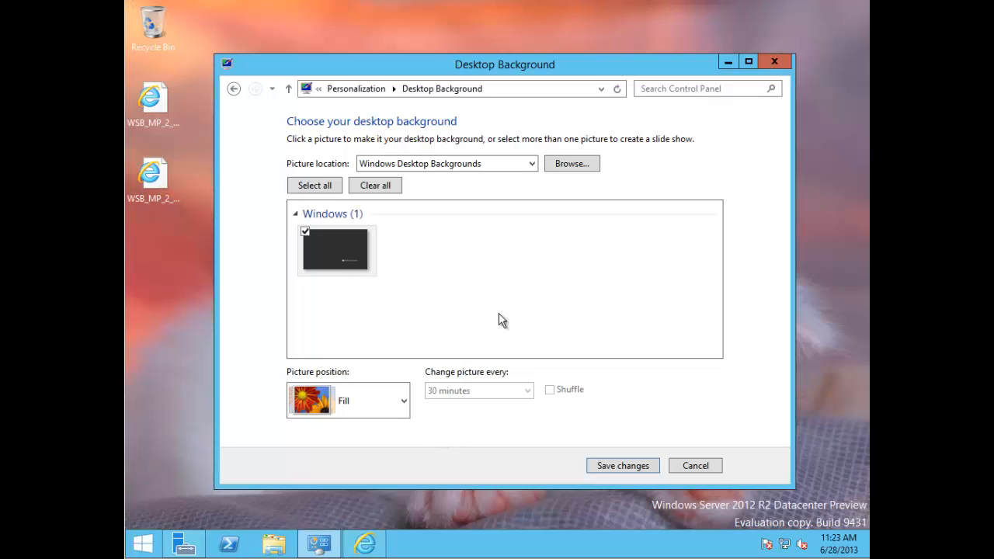
left_click(728, 63)
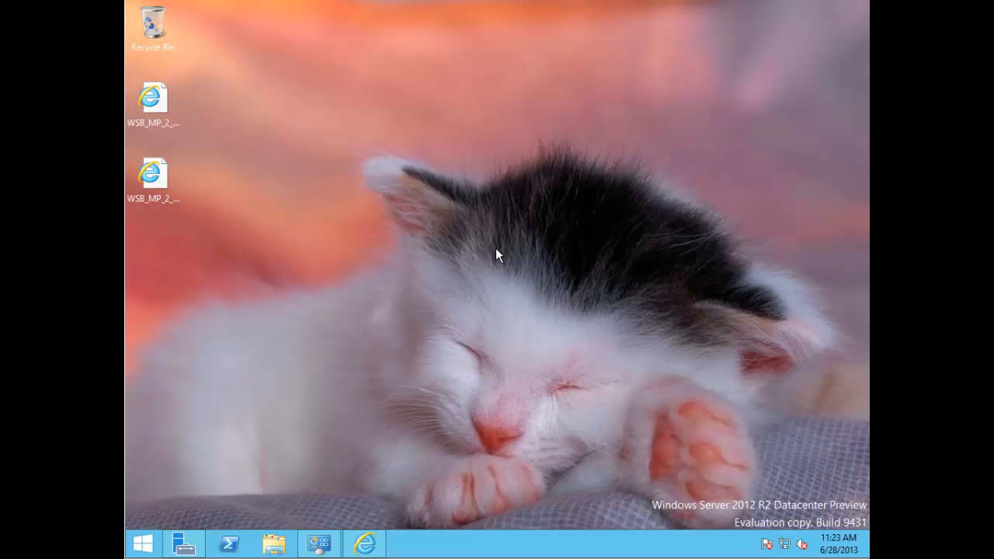
right_click(431, 545)
Step: Enable desktop at sign-in, Start on main display and automatic Apps view, then open Start
left_click(454, 537)
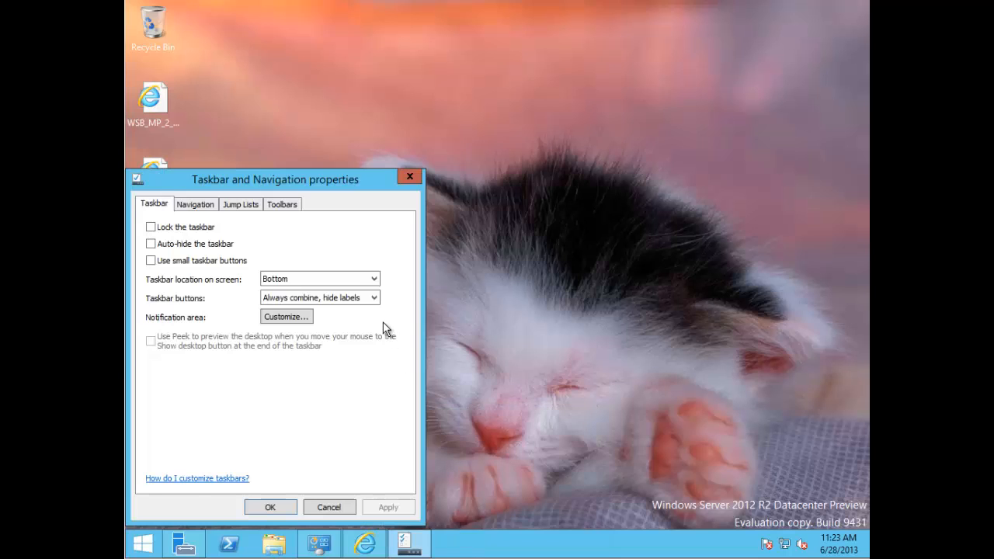
left_click(206, 204)
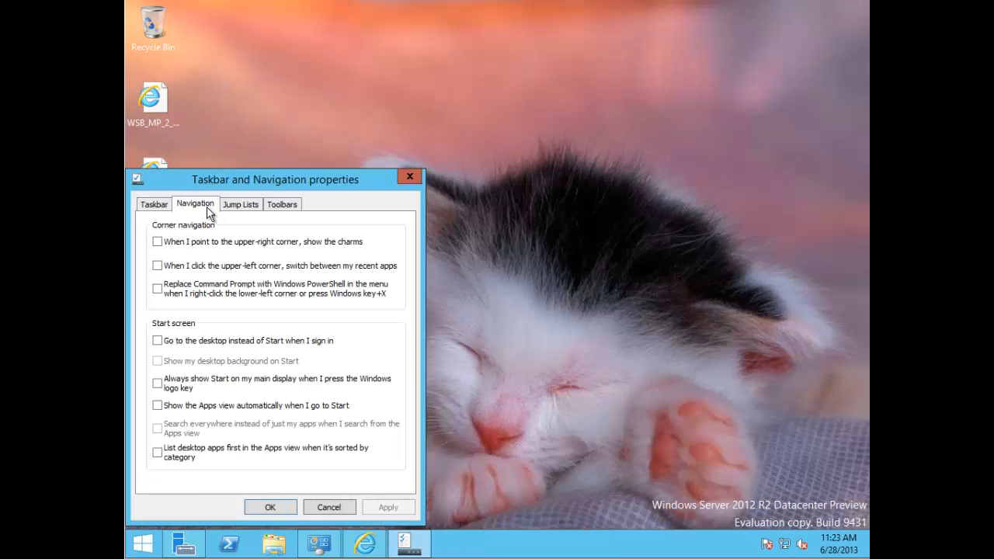
left_click_drag(236, 179, 299, 148)
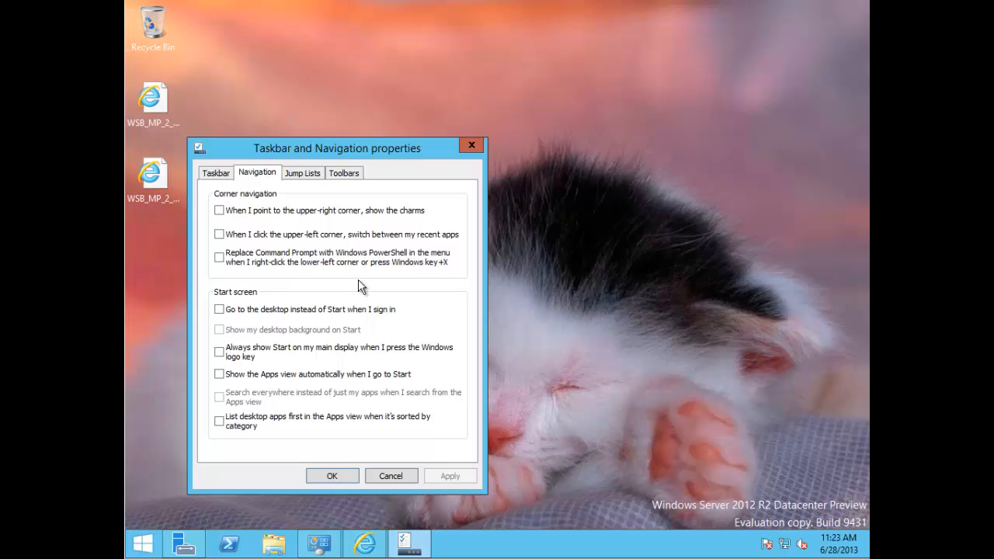
left_click(220, 309)
left_click(219, 352)
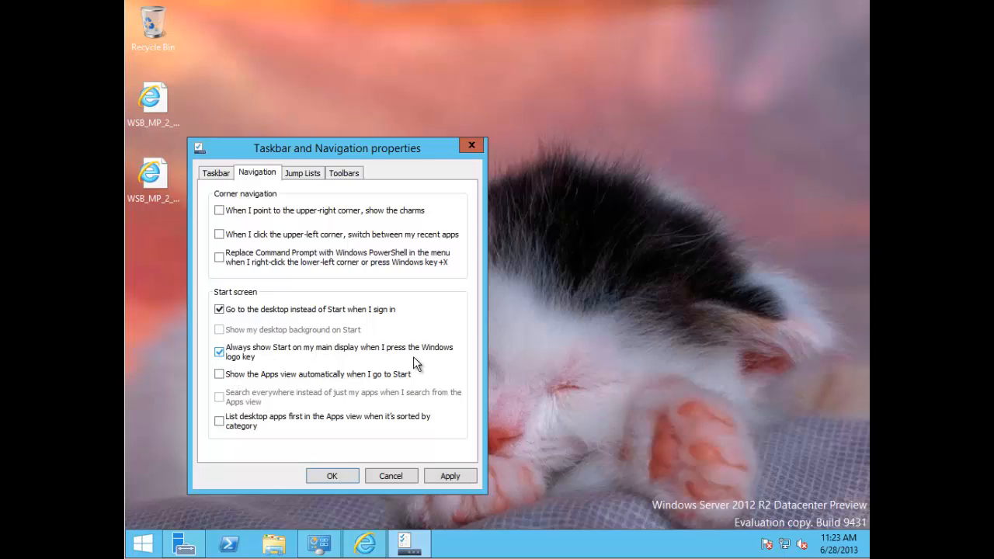
left_click(237, 380)
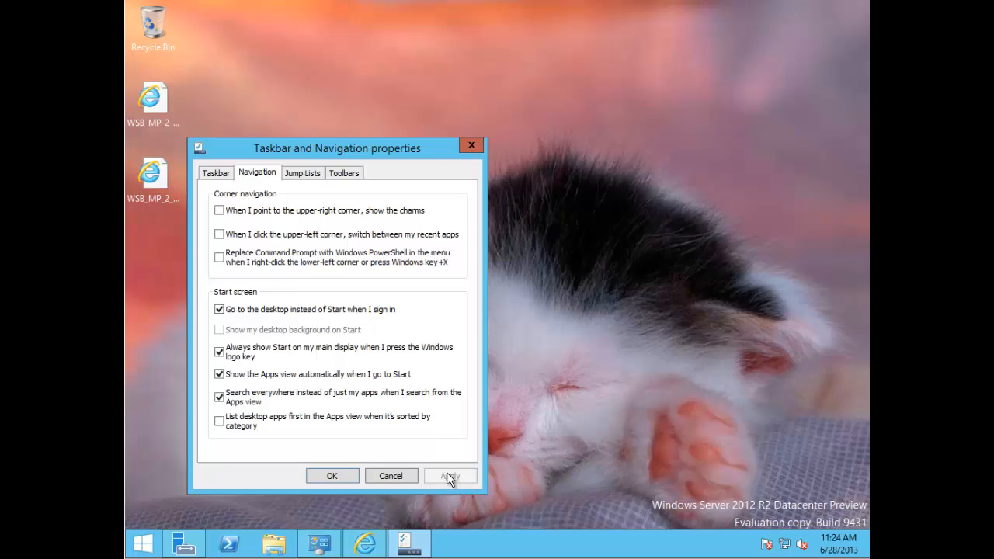
left_click(147, 546)
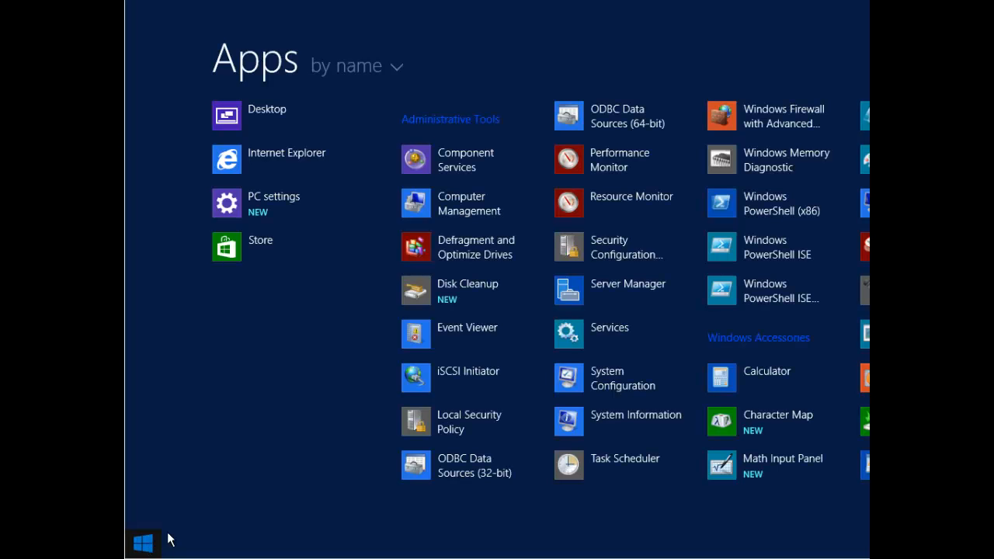
Step: Scroll through the Apps view, then go back to Start and on to the desktop
scroll(328, 298, "down", 5)
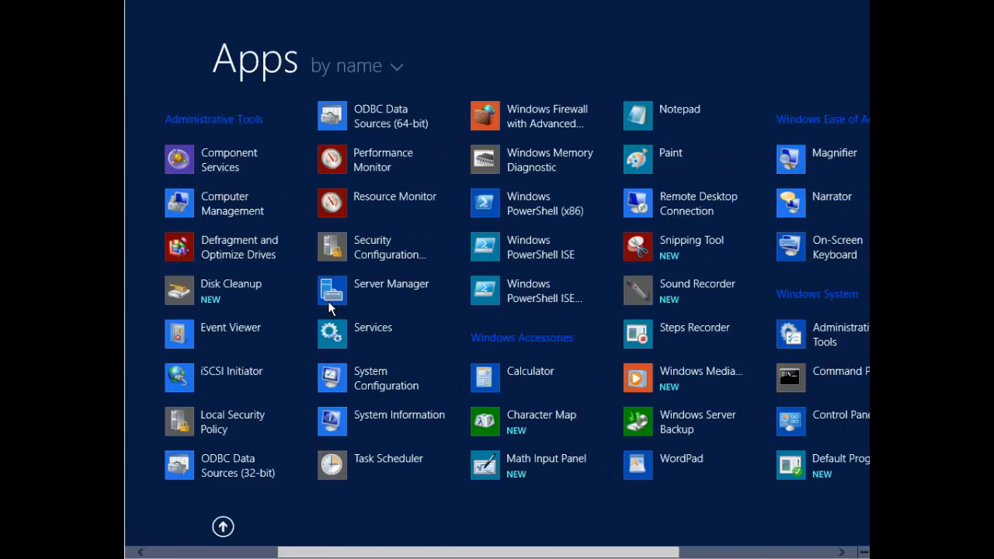
scroll(345, 248, "down", 3)
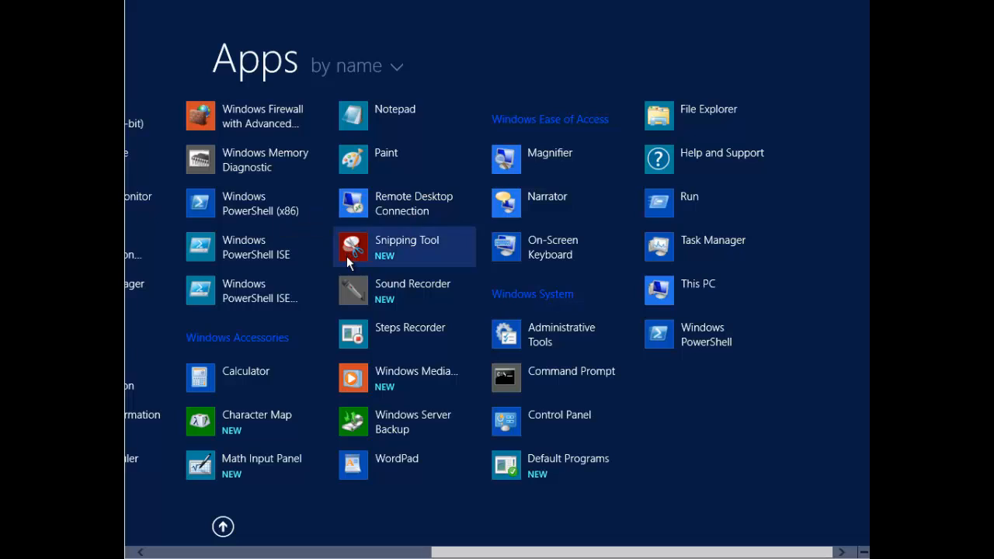
scroll(347, 256, "up", 7)
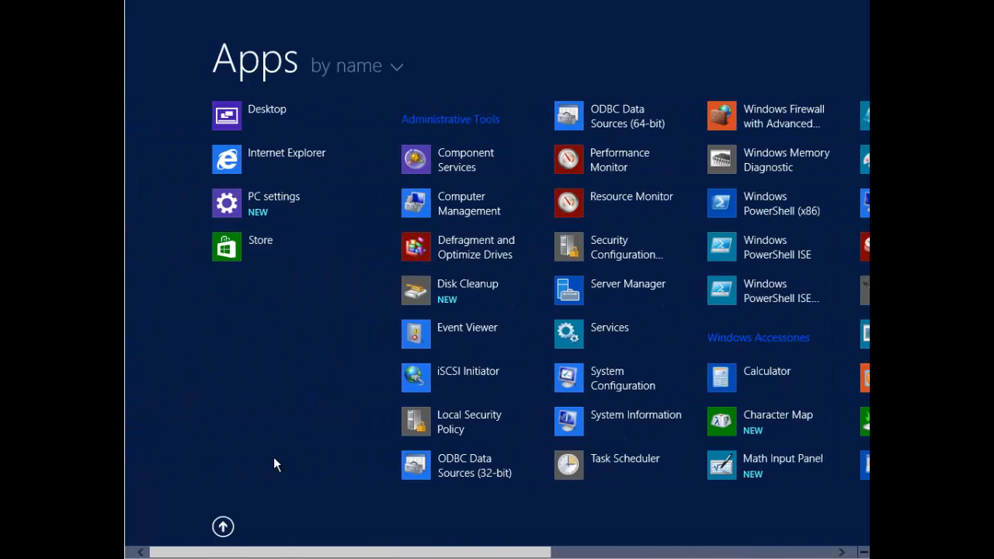
left_click(222, 526)
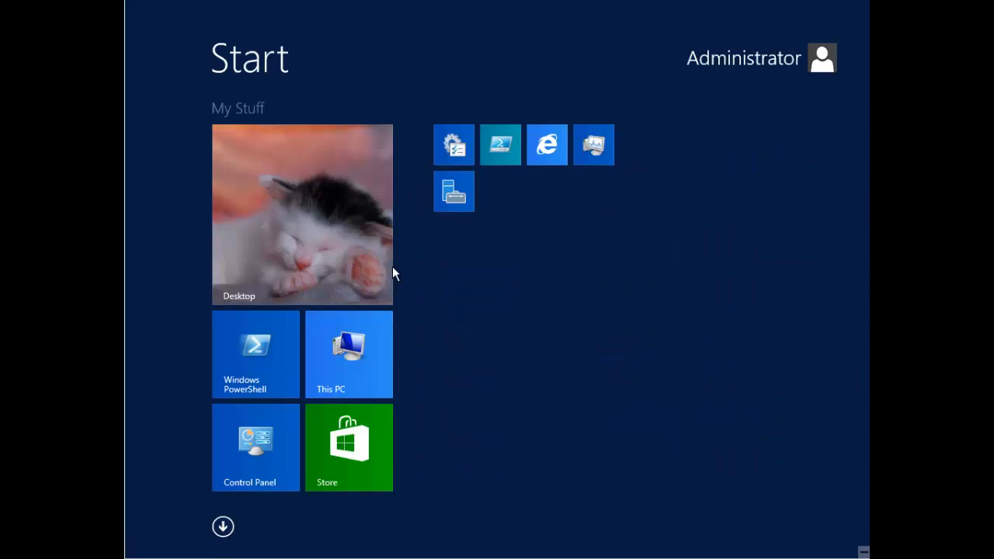
left_click(322, 219)
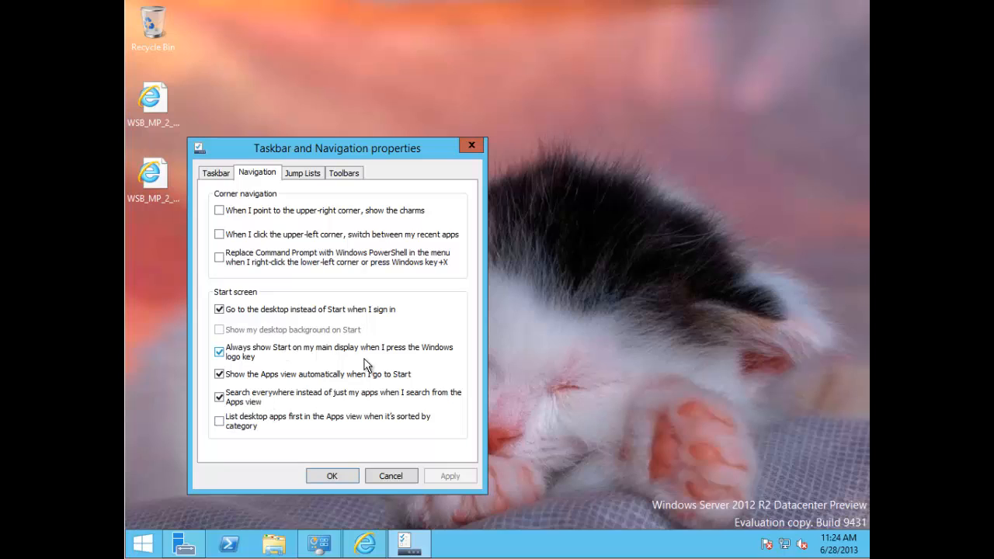
Step: Search the category-sorted Apps view for 'event' so only Event Viewer is listed
left_click(144, 548)
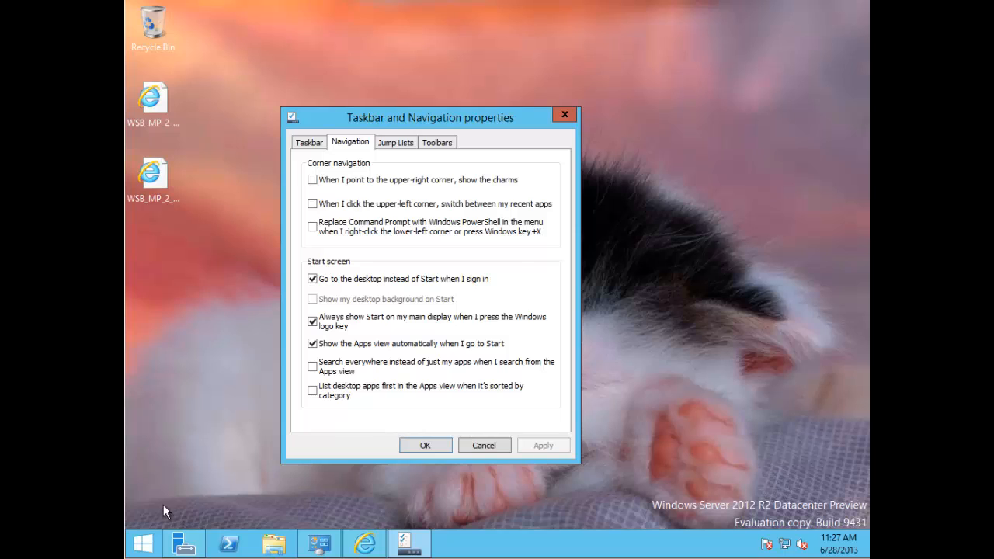
left_click(142, 551)
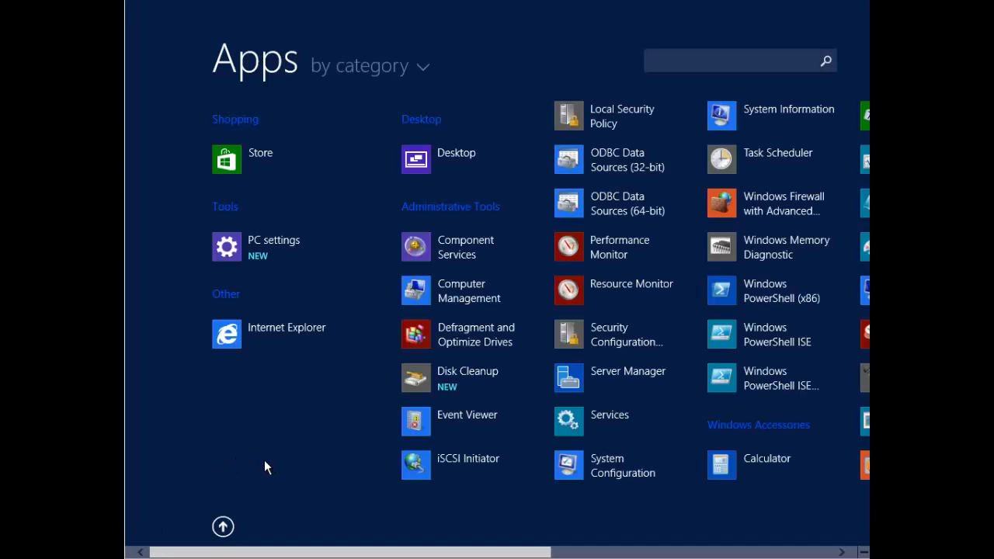
type("even")
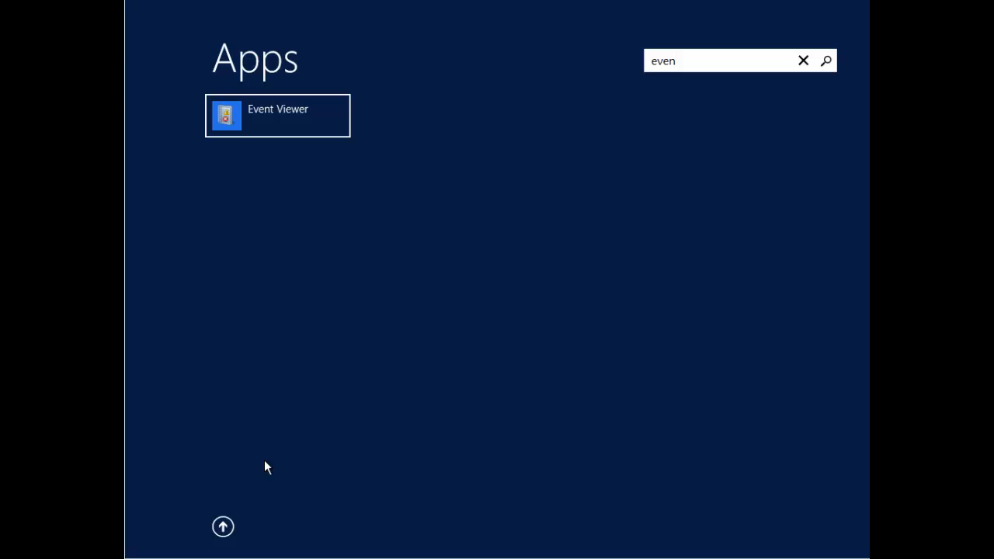
type("t")
Step: Back on the desktop, enable 'Search everywhere instead of just my apps' and apply it
left_click(222, 527)
left_click(271, 188)
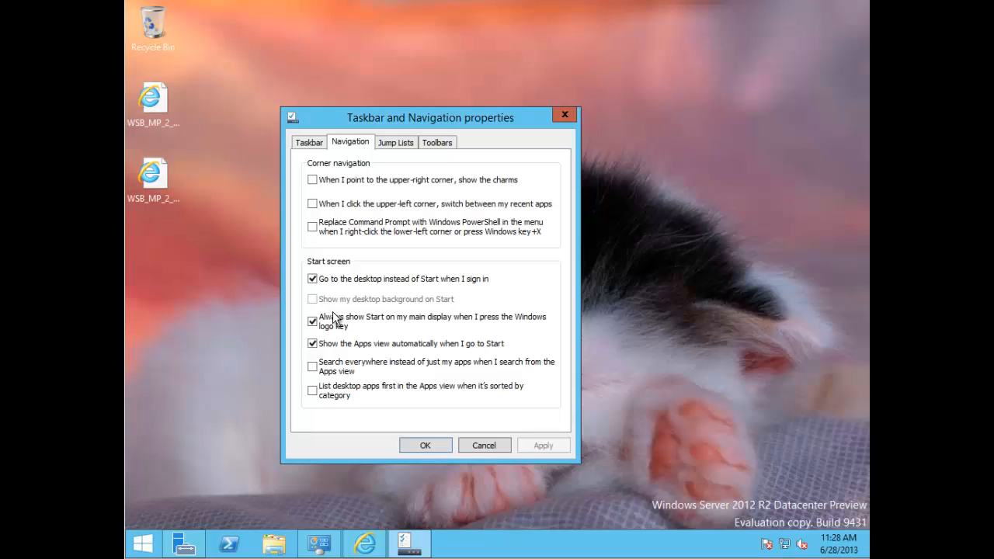
left_click(334, 369)
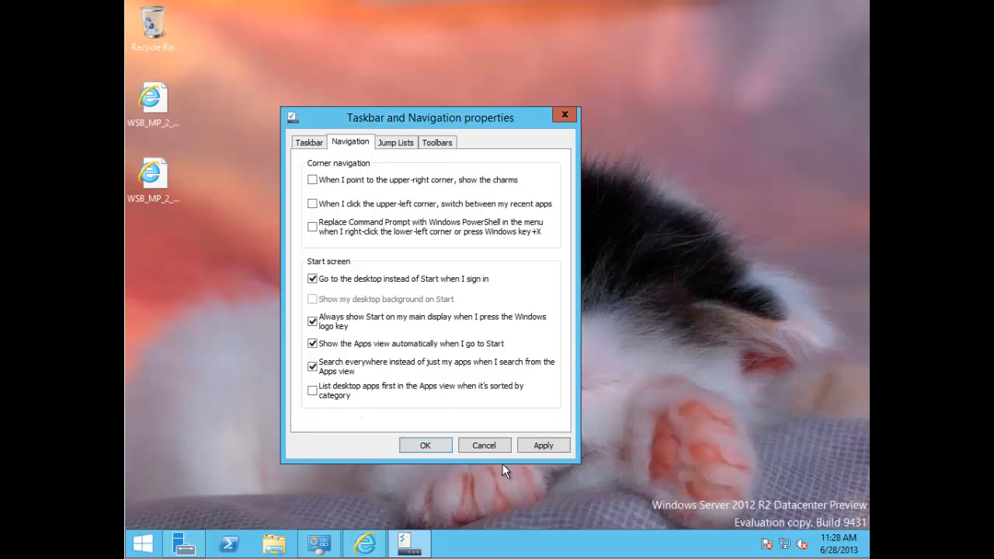
left_click(553, 446)
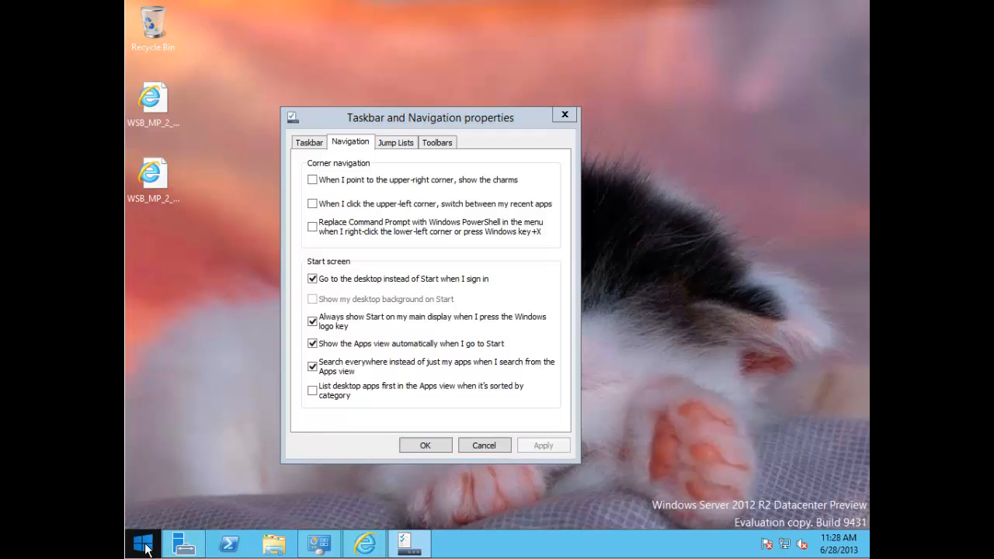
Step: Test an 'event' search from the Apps view, then return to the desktop
left_click(145, 545)
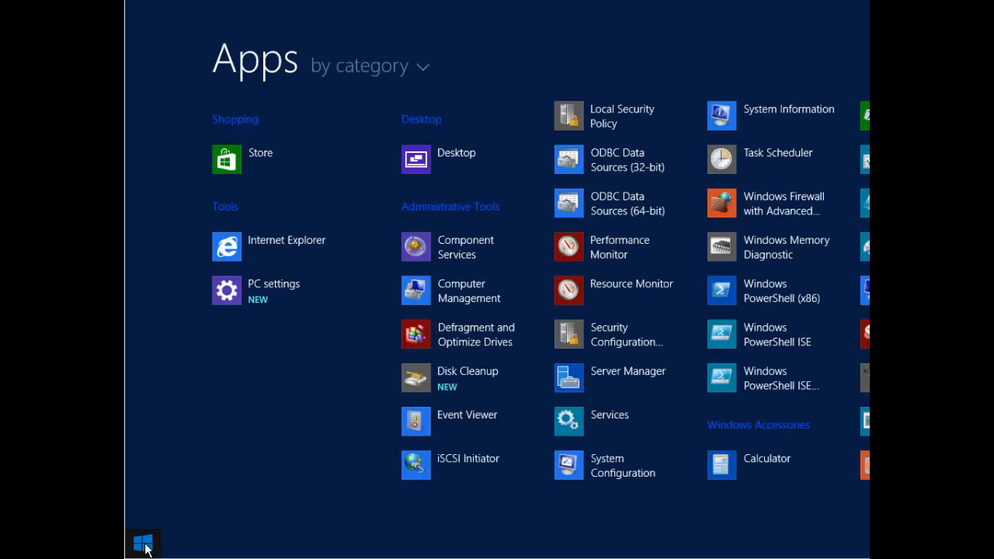
type("event")
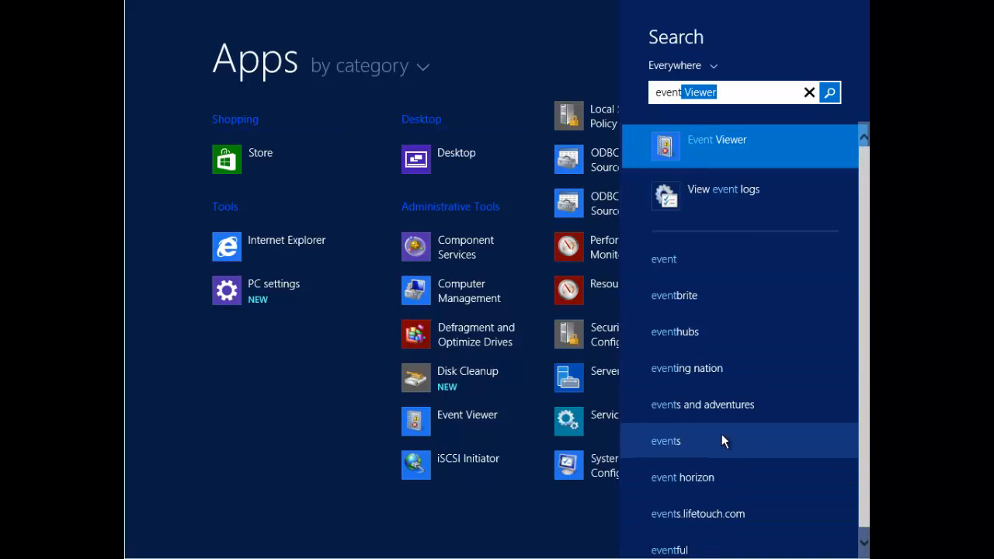
left_click(324, 443)
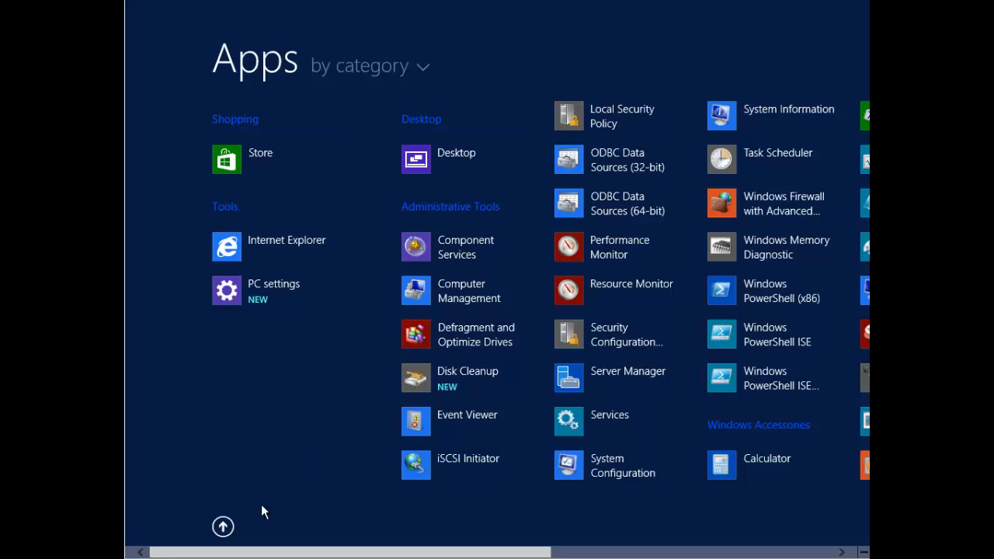
left_click(223, 527)
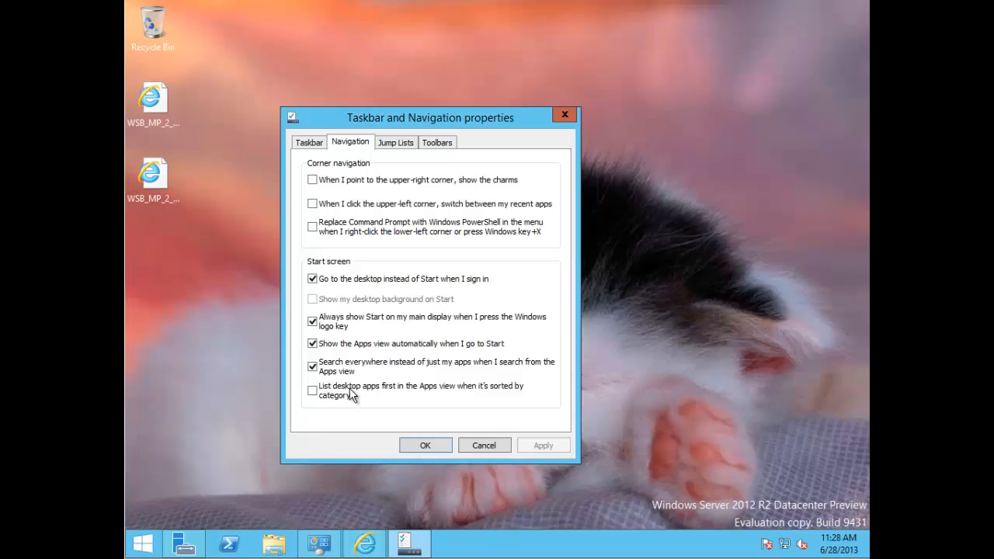
Step: Enable 'List desktop apps first' when sorted by category, apply it, and check the Apps view ordering
left_click(326, 398)
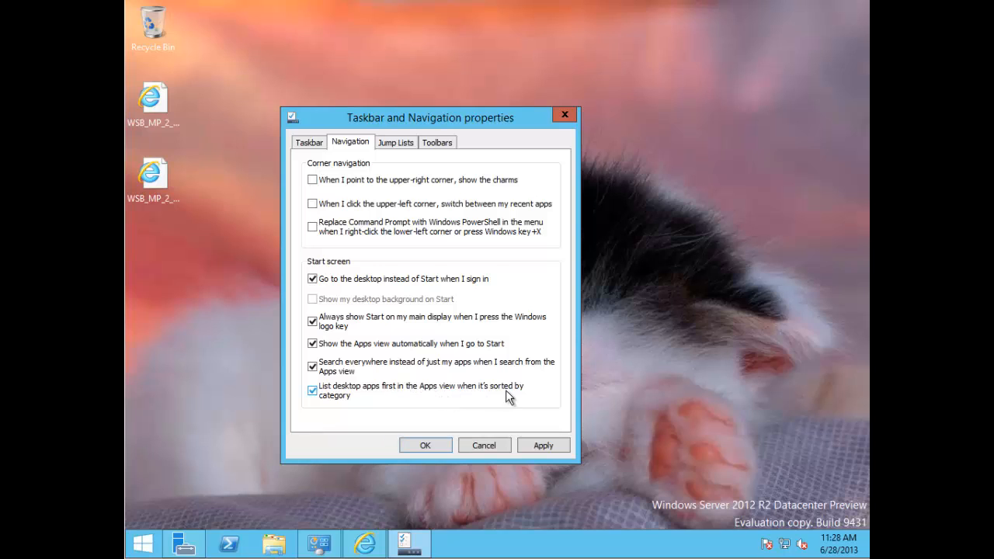
left_click(533, 446)
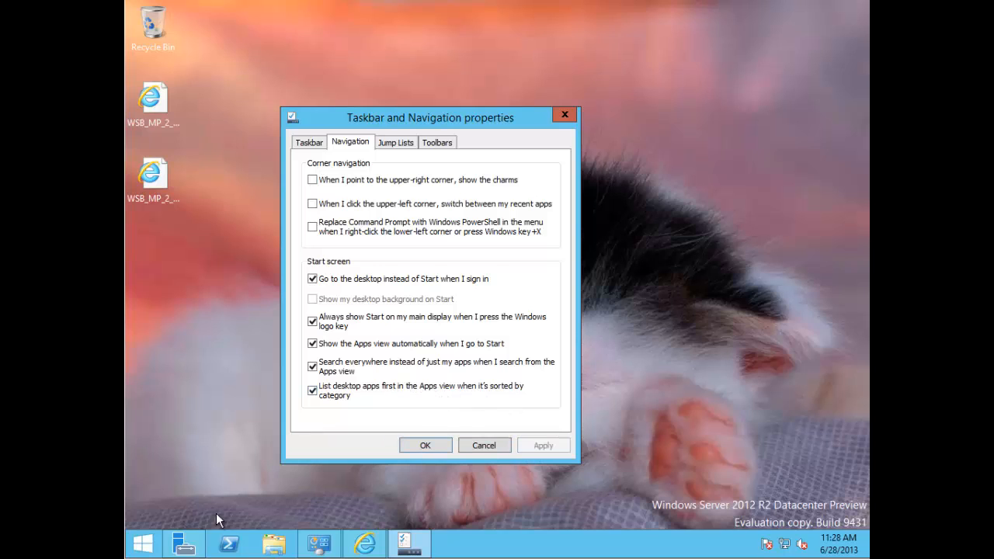
left_click(142, 548)
left_click(372, 72)
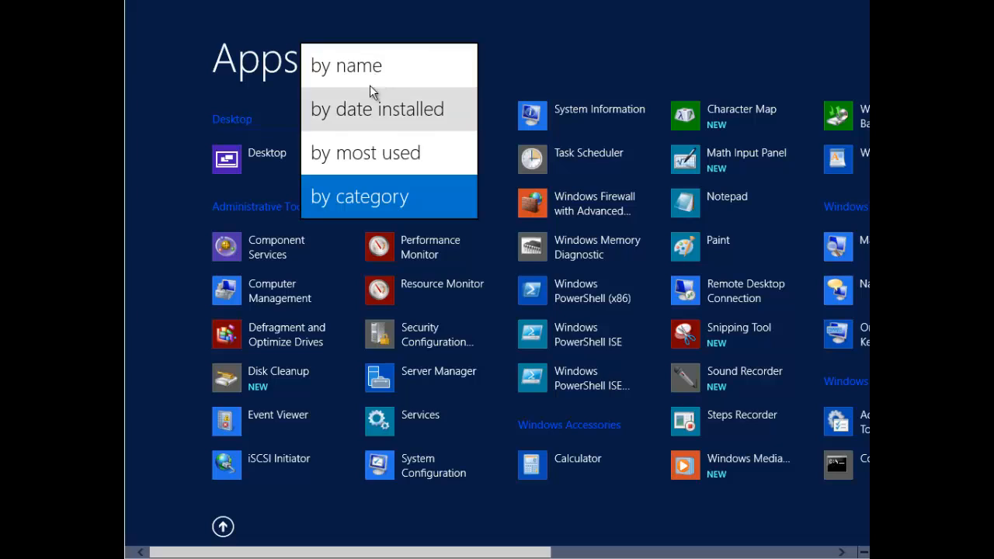
left_click(251, 75)
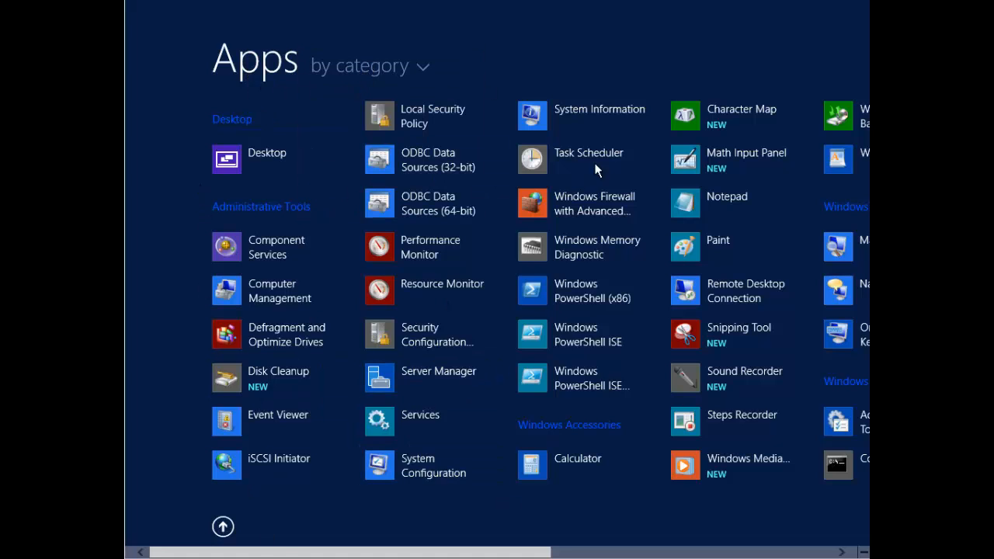
left_click(223, 526)
Step: Return to the desktop and confirm the Taskbar and Navigation properties with OK
left_click(295, 242)
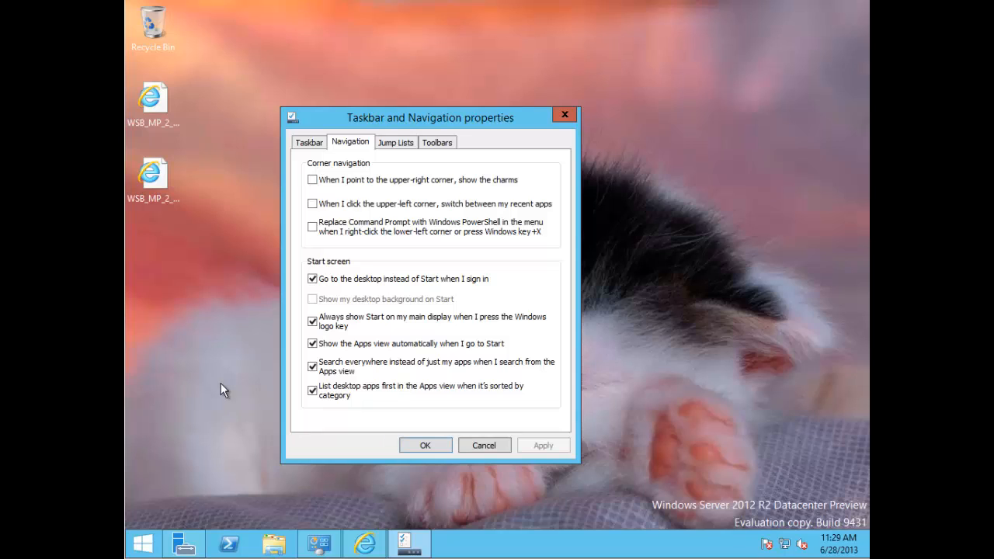
left_click(425, 447)
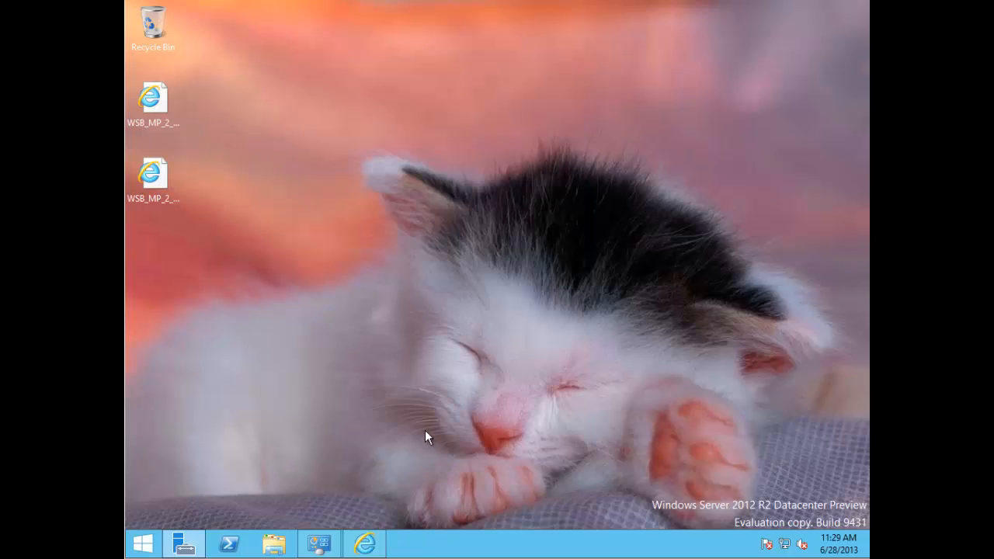